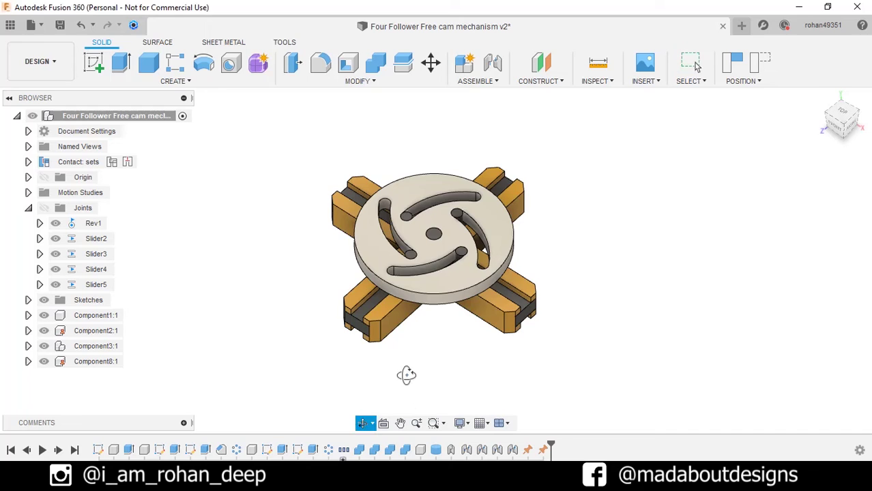
# Step: Animate the Rev1 joint to run the cam mechanism, watching it from Top view
pyautogui.moveTo(404, 374); pyautogui.dragTo(505, 392)
pyautogui.press('Escape')
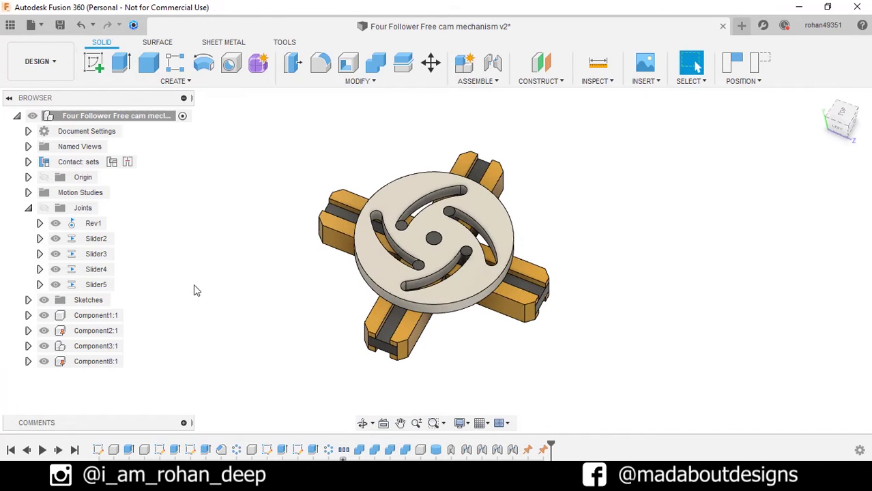
pyautogui.rightClick(94, 223)
pyautogui.click(143, 348)
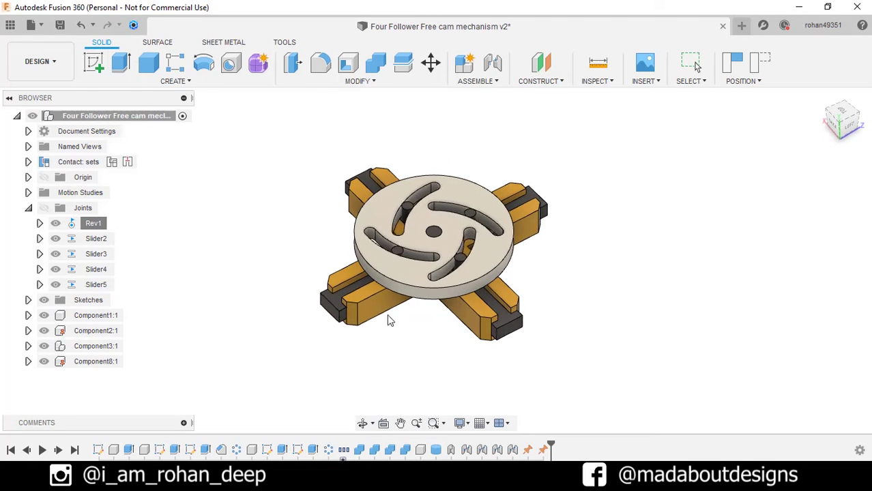
pyautogui.click(843, 114)
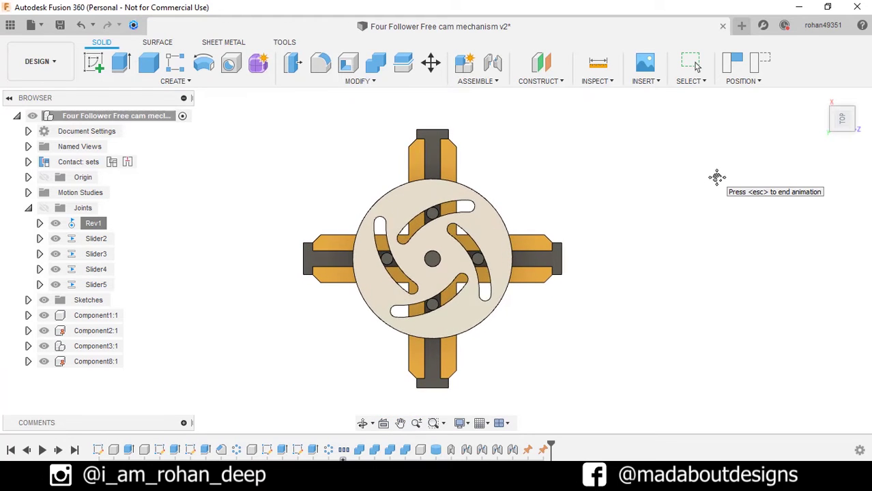
pyautogui.press('Escape')
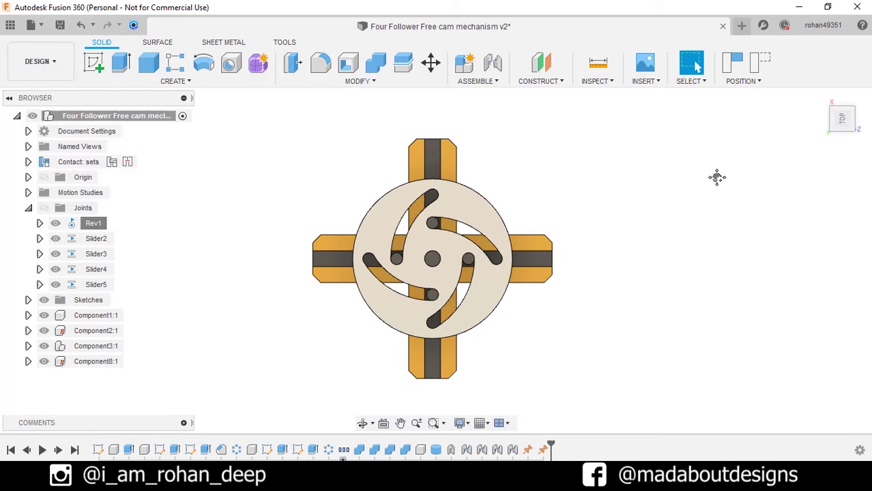
# Step: Hide and re-show the centre pin, dark and orange follower bars, and cam disc
pyautogui.click(43, 362)
pyautogui.click(44, 362)
pyautogui.click(44, 345)
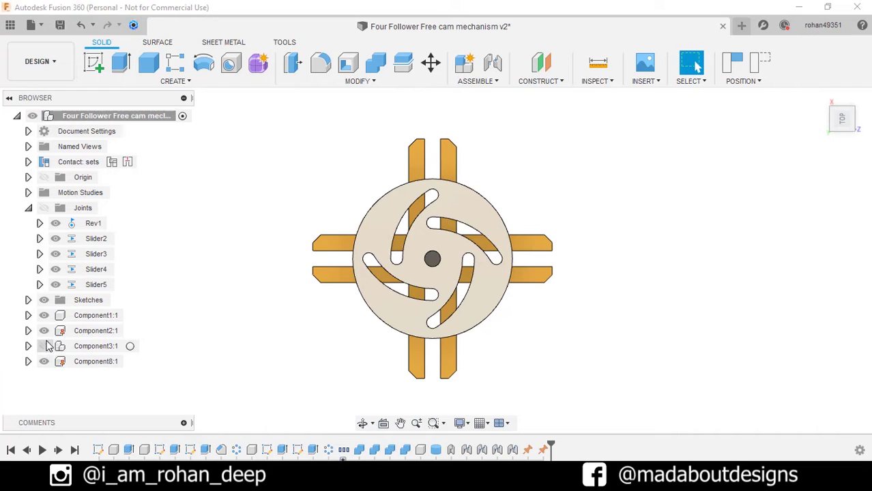
pyautogui.click(44, 330)
pyautogui.click(44, 316)
pyautogui.click(44, 315)
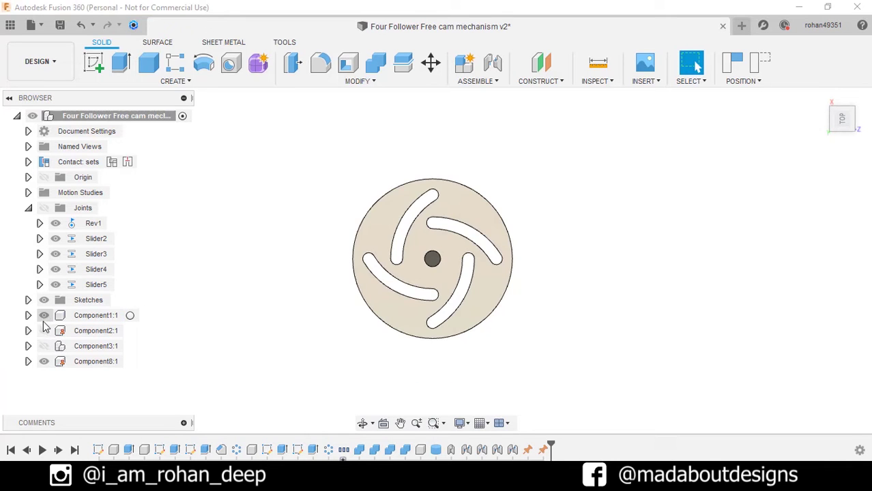
pyautogui.click(44, 331)
pyautogui.click(44, 346)
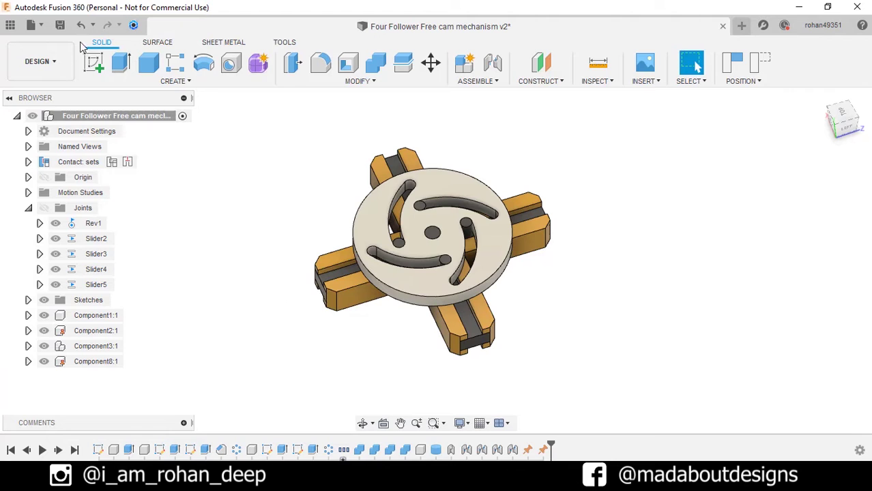
# Step: Start a new blank design and expand Document Settings to check its cm units
pyautogui.click(32, 27)
pyautogui.click(37, 42)
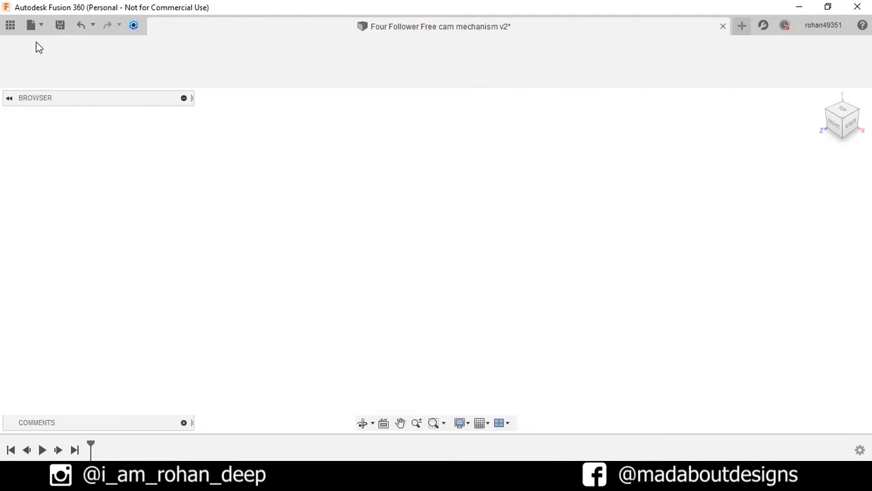
pyautogui.click(28, 132)
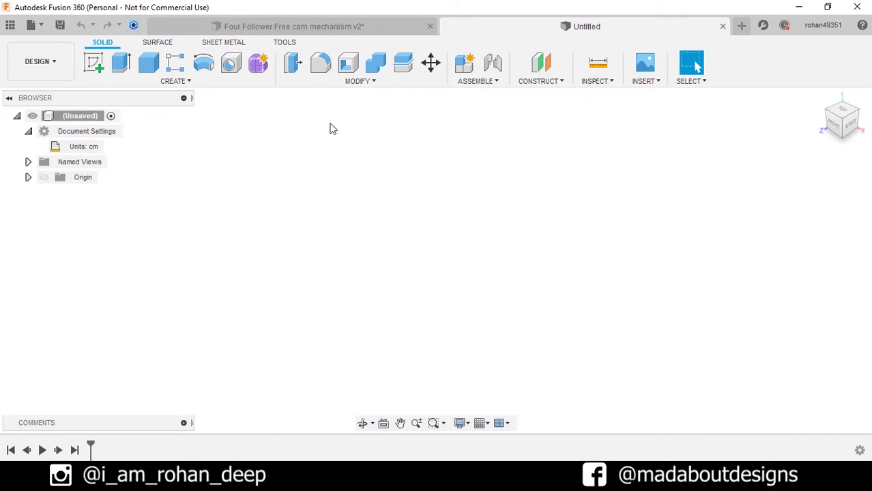
# Step: Create a new component named Cam and begin a sketch on the XY plane
pyautogui.click(464, 63)
pyautogui.doubleClick(788, 209)
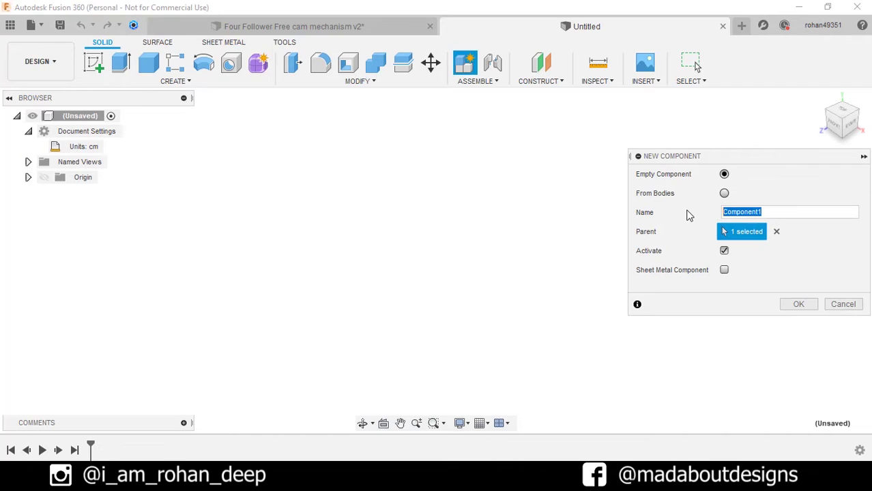
pyautogui.write('Cam')
pyautogui.click(797, 305)
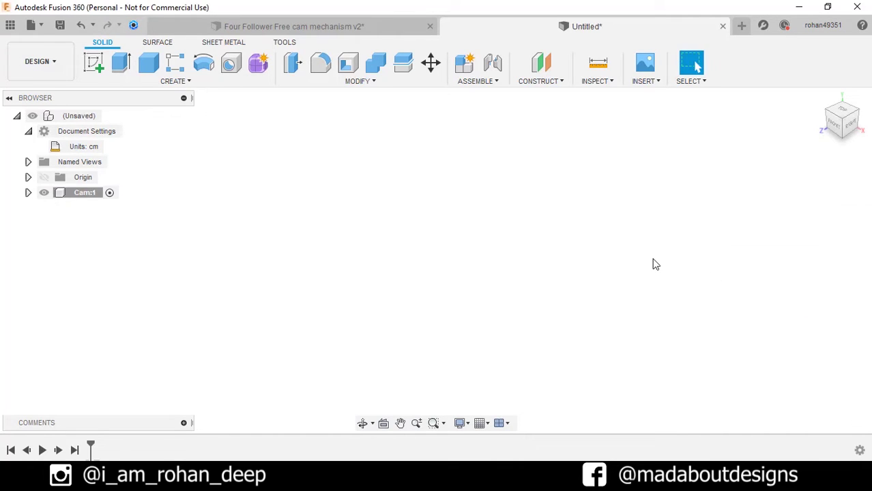
pyautogui.click(94, 63)
pyautogui.click(434, 288)
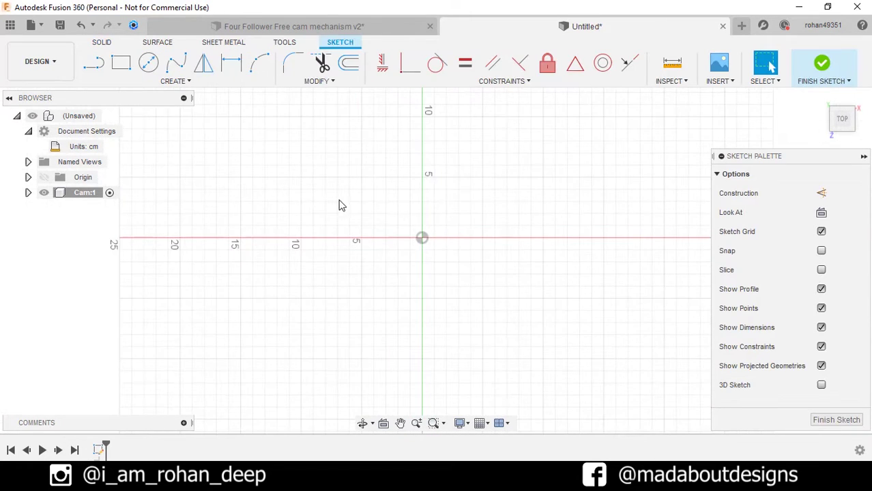
# Step: Draw a center-diameter circle of Ø10 cm on the origin of the Cam sketch
pyautogui.click(148, 62)
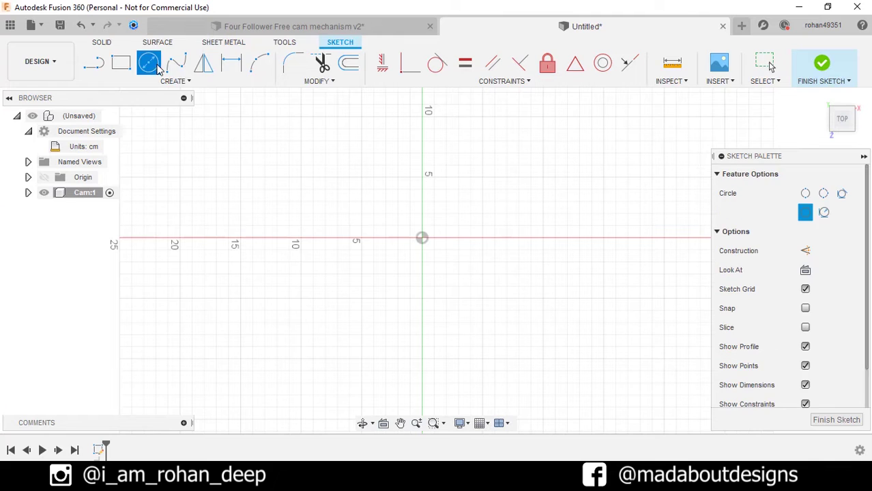
pyautogui.click(804, 213)
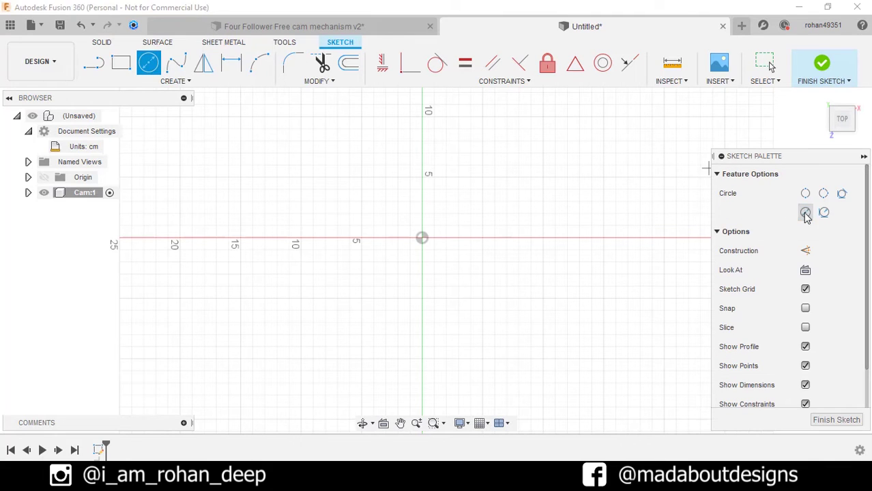
pyautogui.click(422, 238)
pyautogui.write('1')
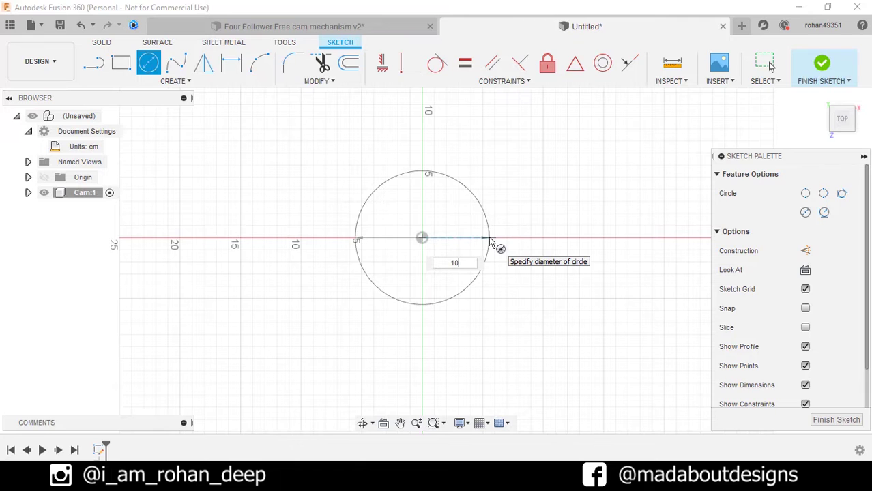
pyautogui.write('0')
pyautogui.press('Return')
pyautogui.press('Escape')
pyautogui.scroll(3, 479, 236)
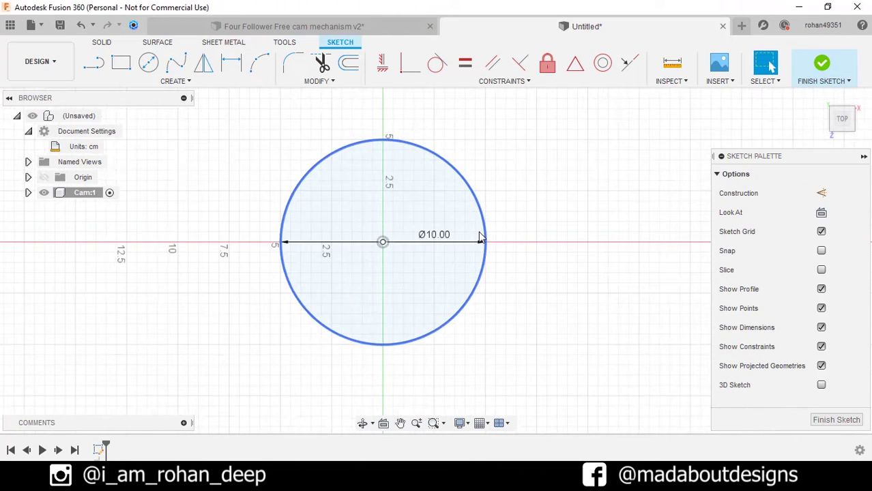
# Step: Draw a 0.75 cm wide three-point arc slot on a 2.5 cm radius inside the circle
pyautogui.click(178, 81)
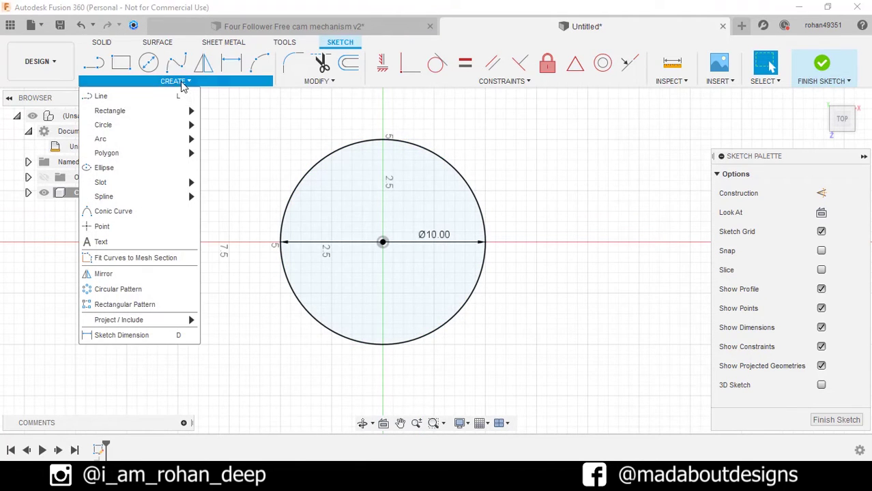
pyautogui.moveTo(188, 182)
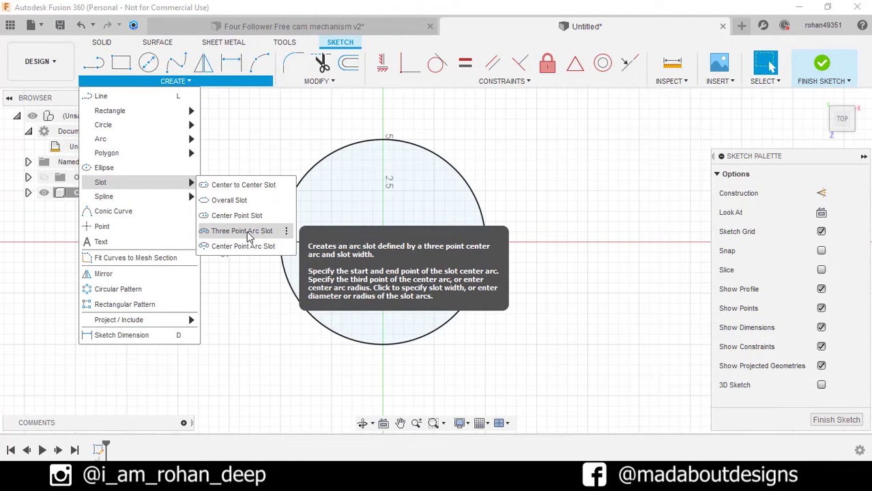
pyautogui.click(241, 231)
pyautogui.scroll(2, 346, 242)
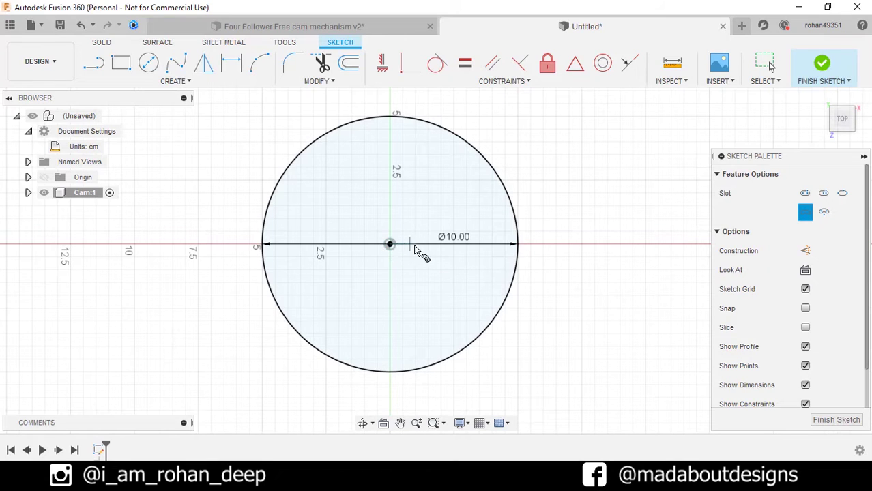
pyautogui.click(452, 245)
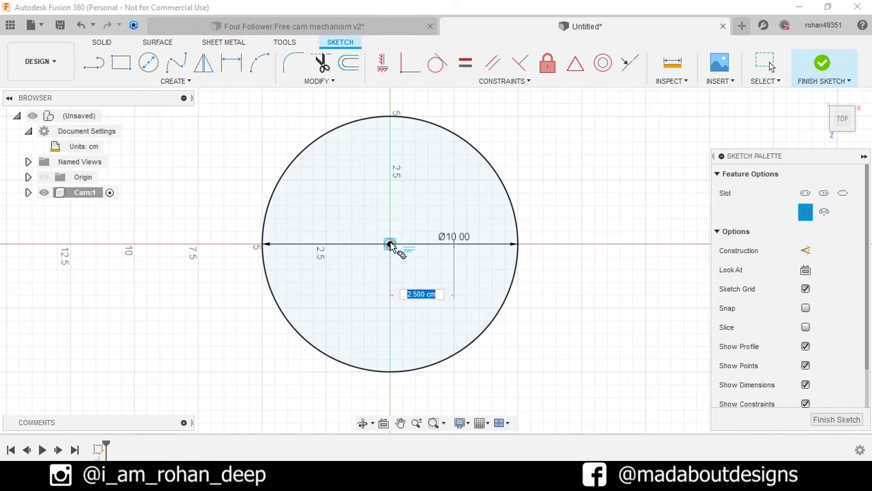
pyautogui.click(389, 244)
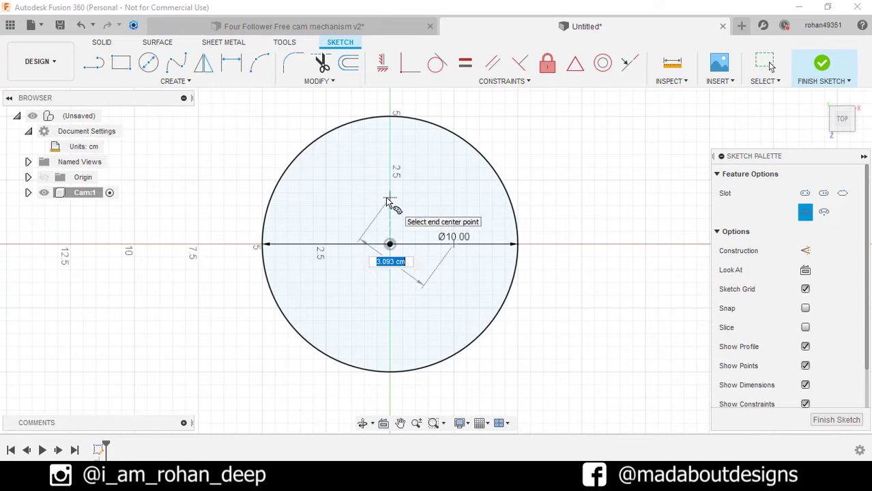
pyautogui.click(389, 200)
pyautogui.scroll(1, 413, 208)
pyautogui.scroll(1, 415, 208)
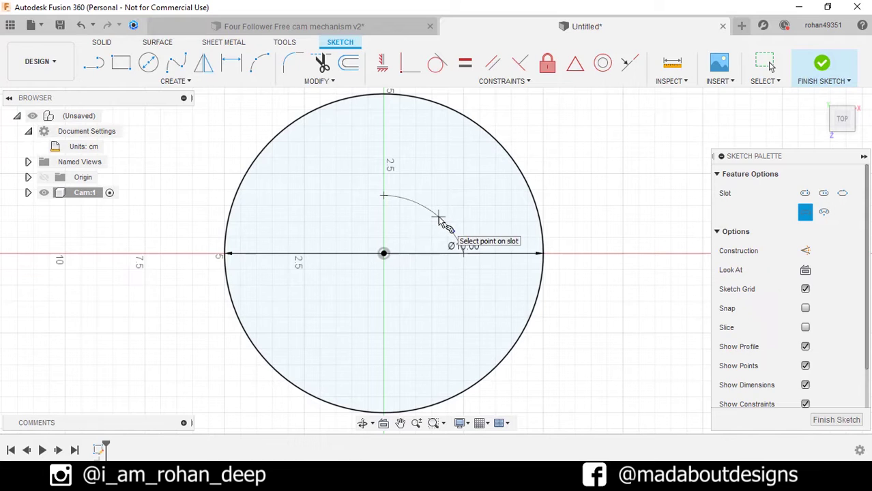
pyautogui.click(438, 216)
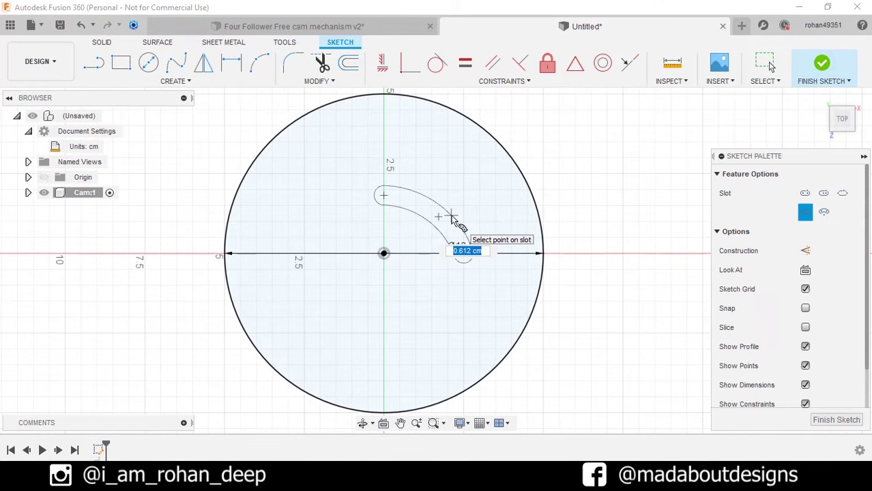
pyautogui.press('Tab')
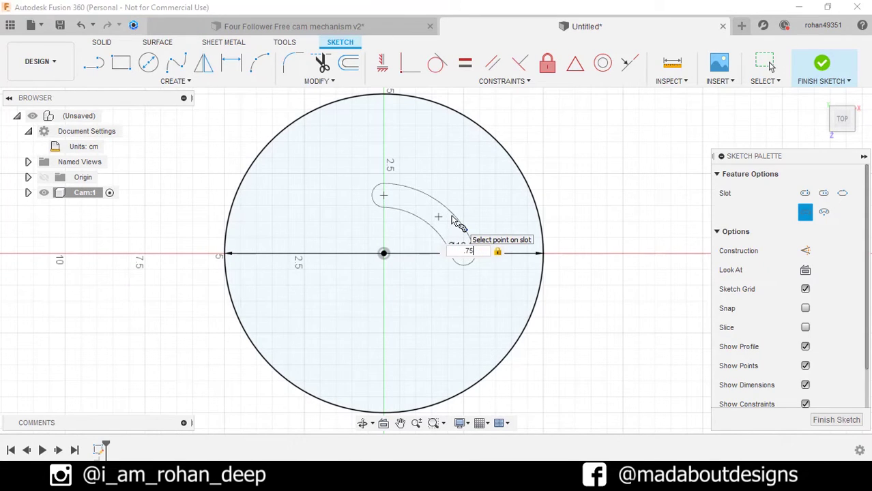
pyautogui.press('Return')
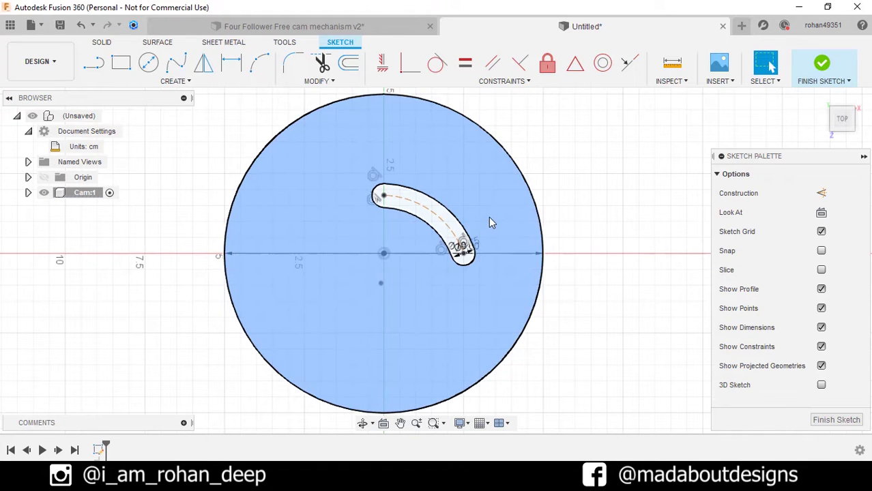
# Step: Apply a vertical constraint aligning the slot's upper end centre with the origin
pyautogui.click(494, 219)
pyautogui.click(598, 203)
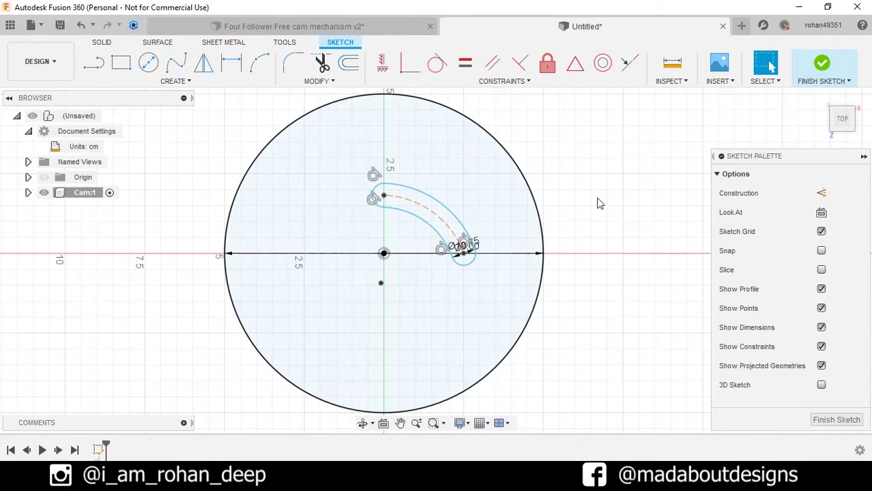
pyautogui.click(394, 65)
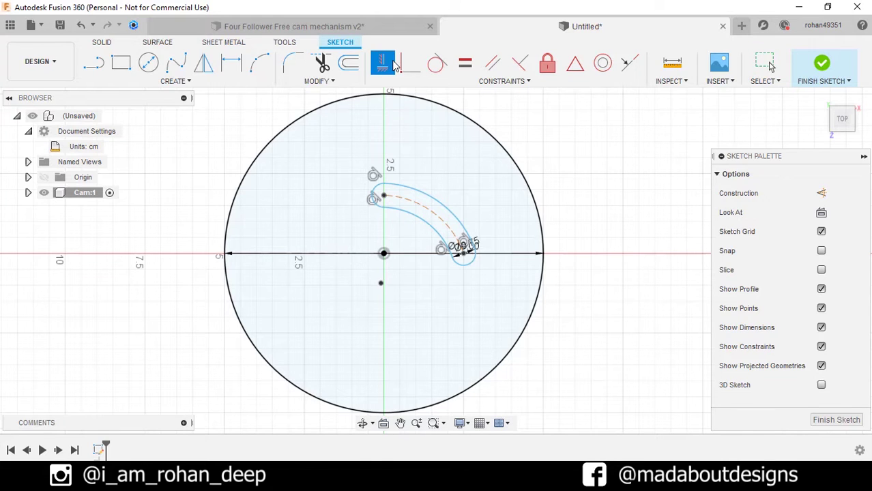
pyautogui.click(384, 254)
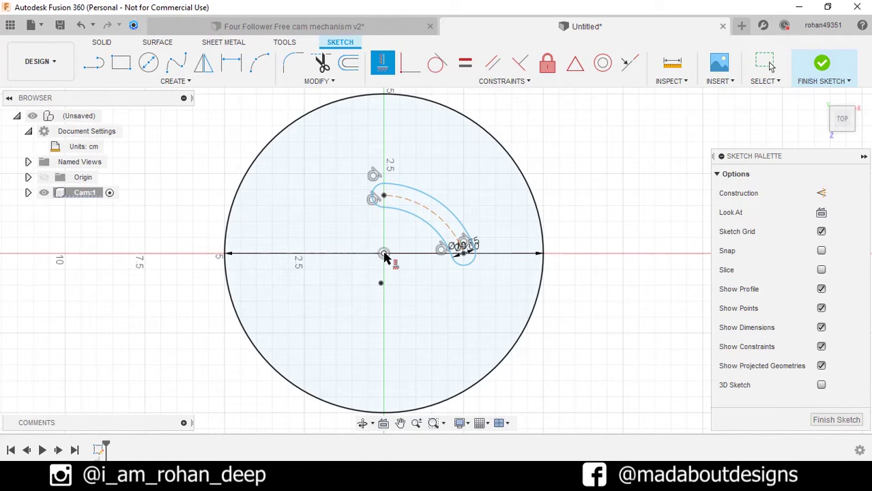
pyautogui.click(385, 197)
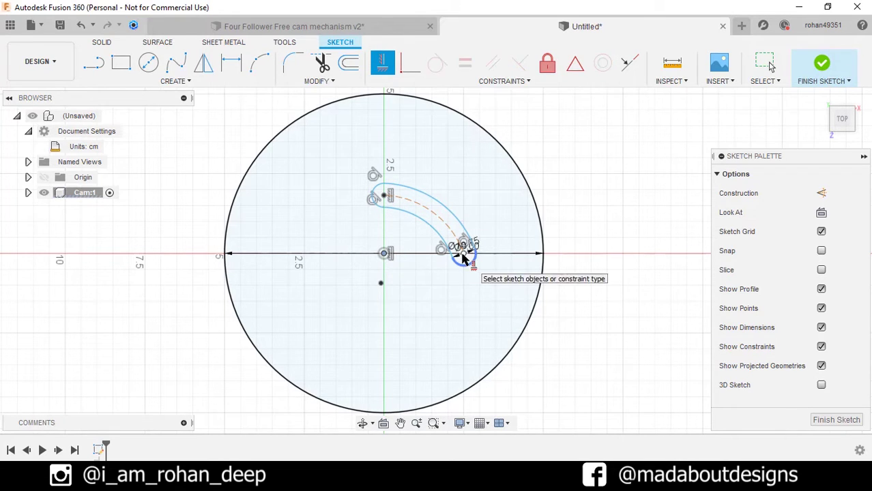
pyautogui.click(462, 256)
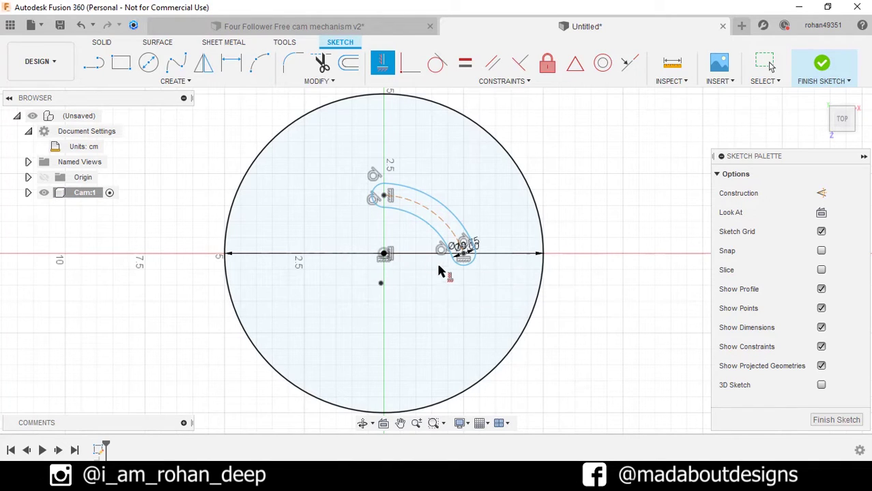
# Step: Dimension the slot ends from the origin: 2.25 vertically to the upper end, 4 horizontally to the lower end
pyautogui.click(239, 68)
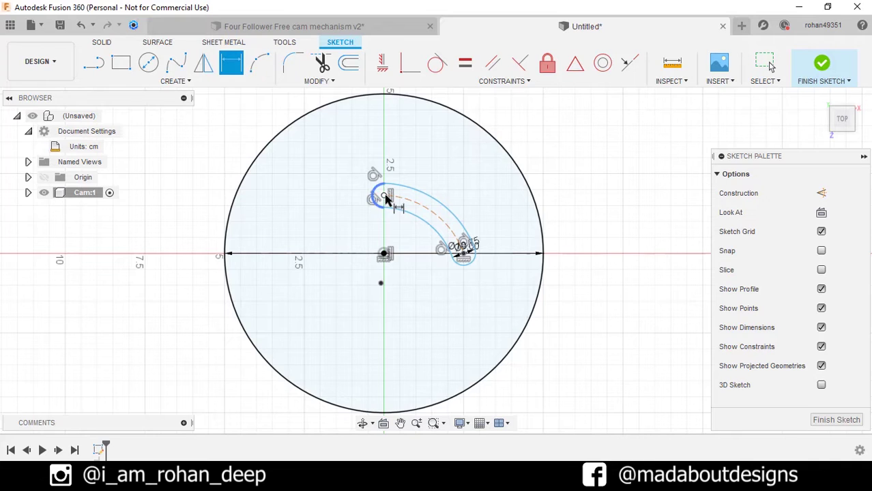
pyautogui.click(386, 198)
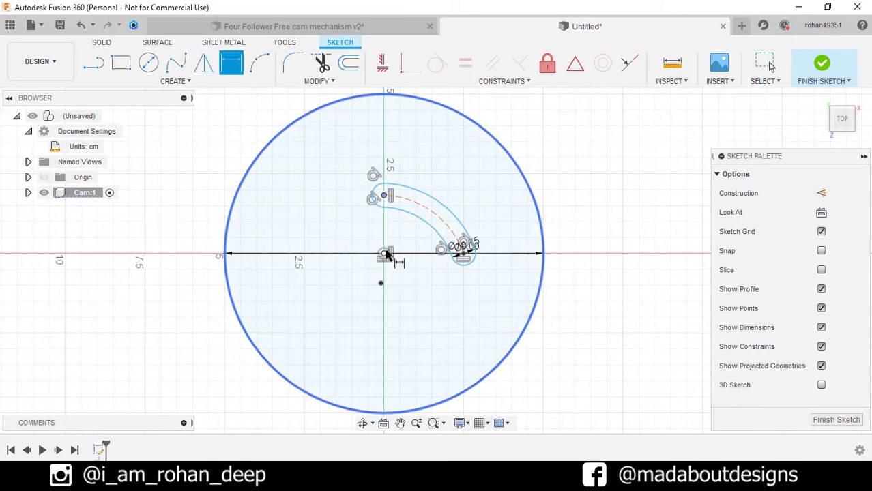
pyautogui.click(384, 253)
pyautogui.click(304, 233)
pyautogui.write('2')
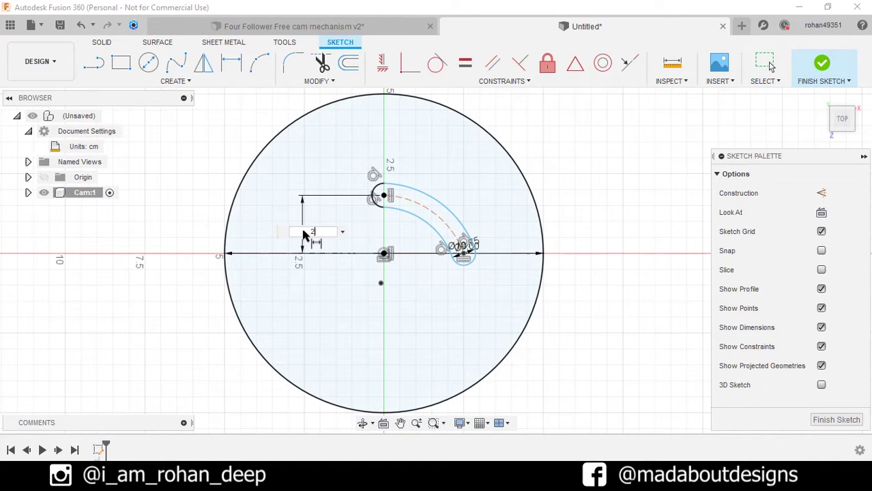
pyautogui.write('.25')
pyautogui.press('Return')
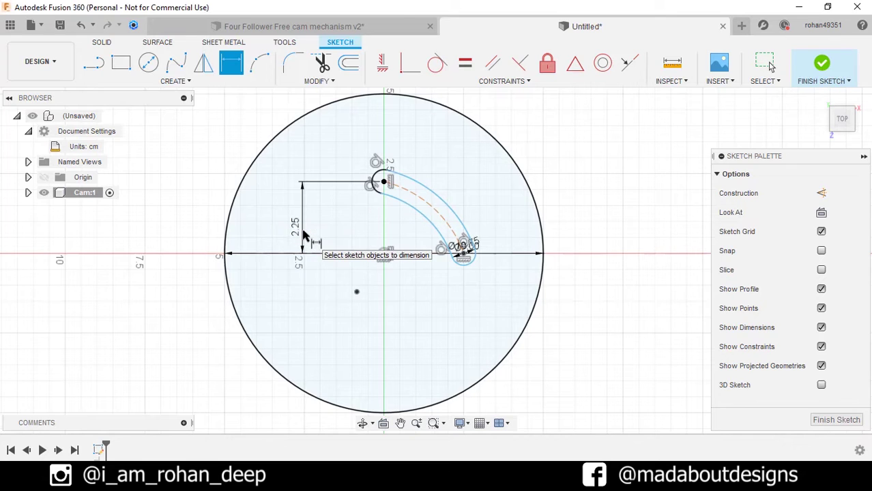
pyautogui.click(384, 256)
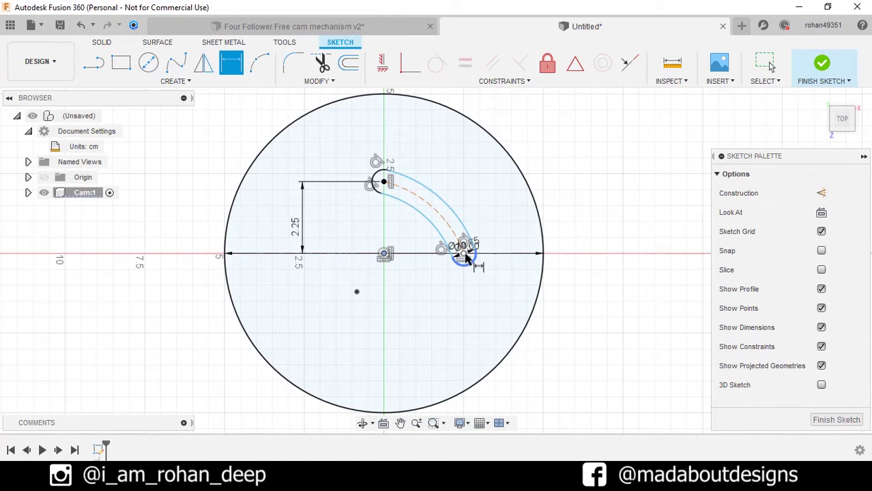
pyautogui.click(467, 256)
pyautogui.click(440, 327)
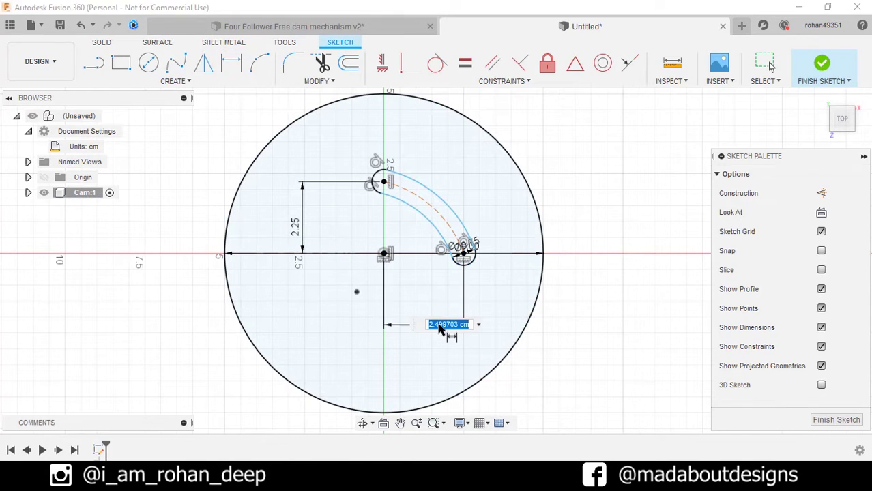
pyautogui.write('4')
pyautogui.press('Return')
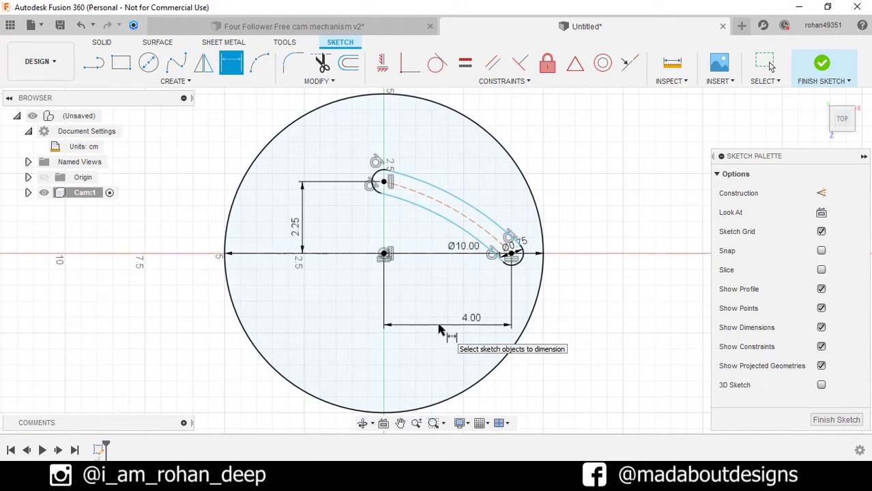
# Step: Draw a horizontal construction line from the slot's upper end centre to the right
pyautogui.click(96, 62)
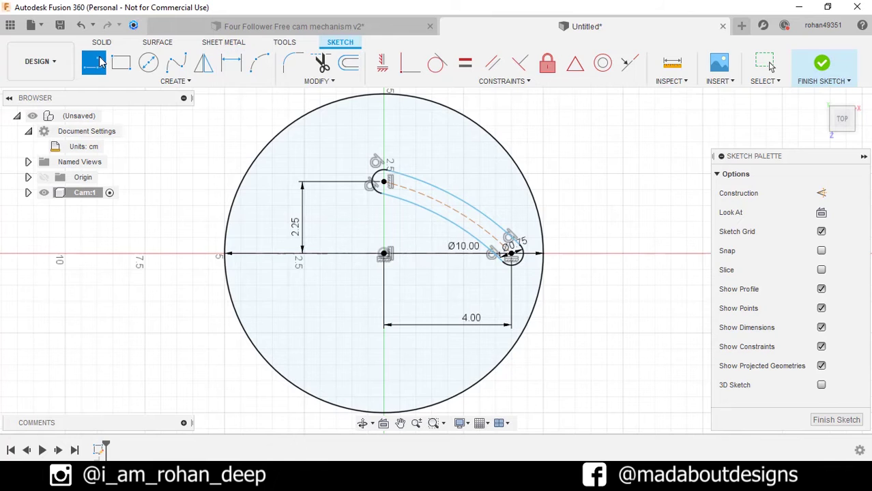
pyautogui.click(822, 194)
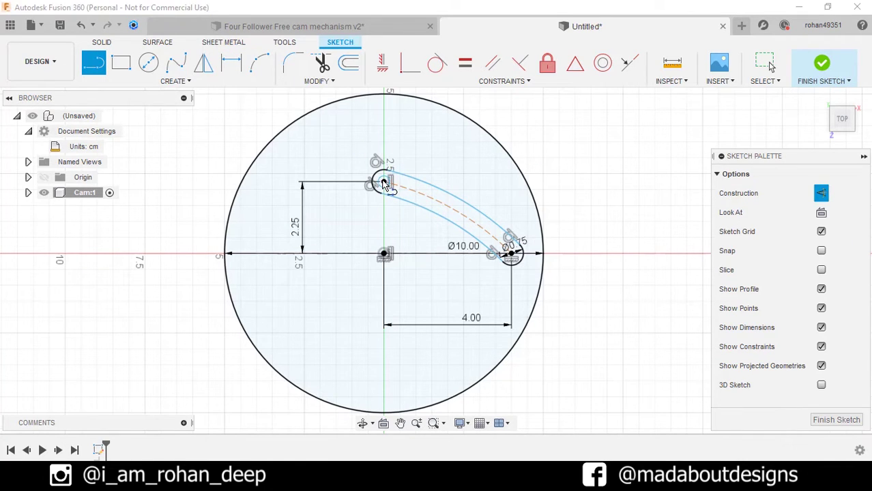
pyautogui.click(383, 182)
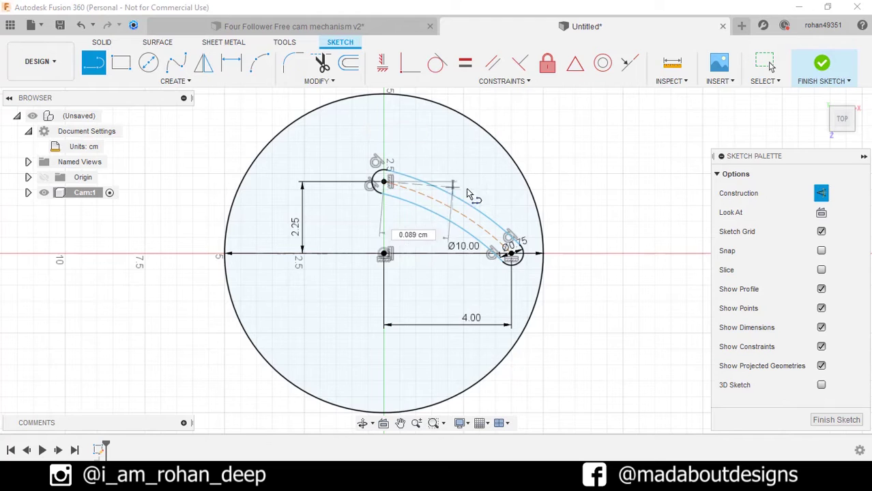
pyautogui.click(624, 185)
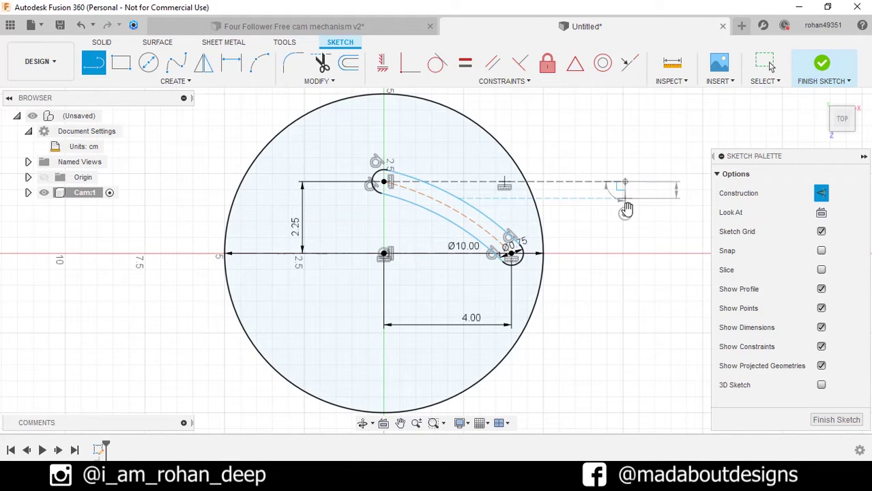
pyautogui.press('Escape')
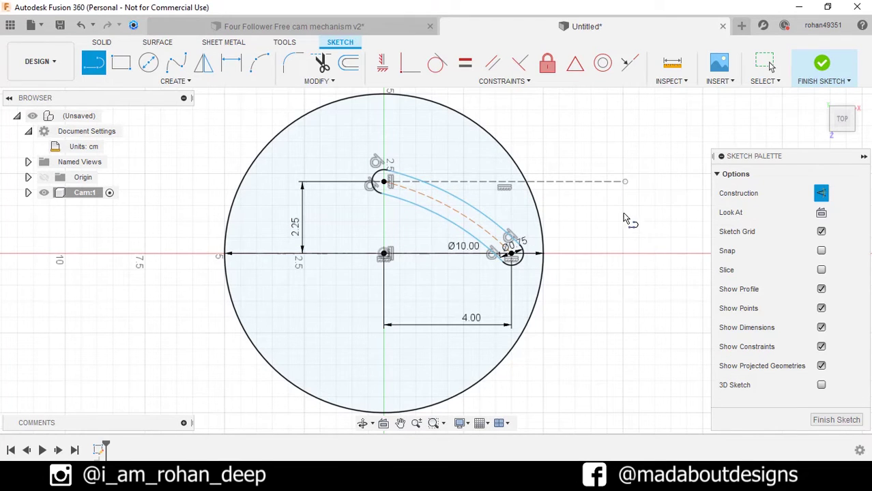
# Step: Make the construction line tangent to the slot's curved centreline
pyautogui.click(437, 64)
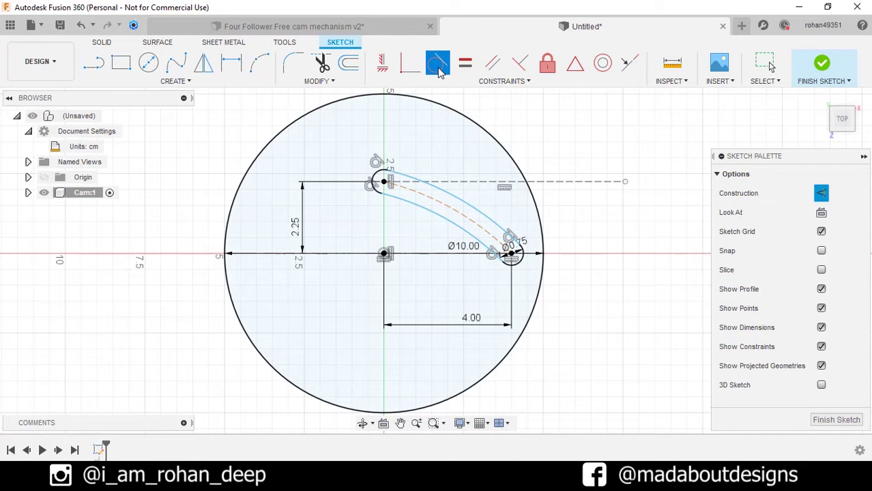
pyautogui.scroll(3, 427, 159)
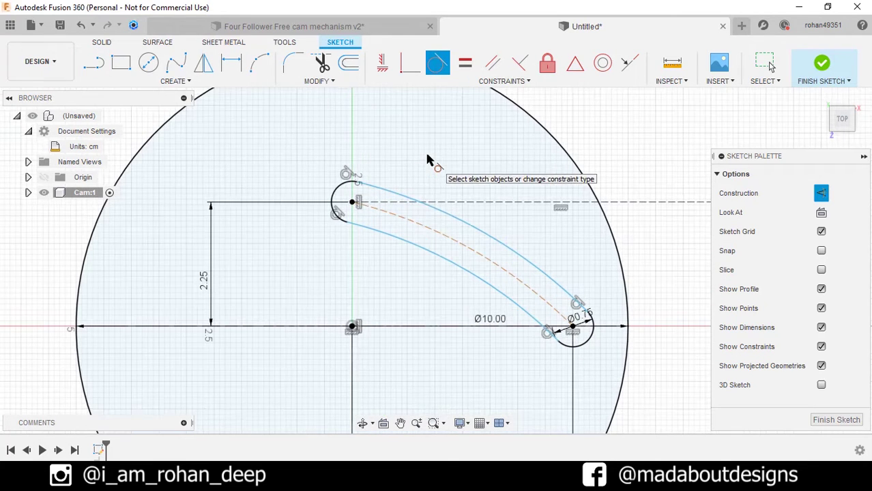
pyautogui.click(419, 229)
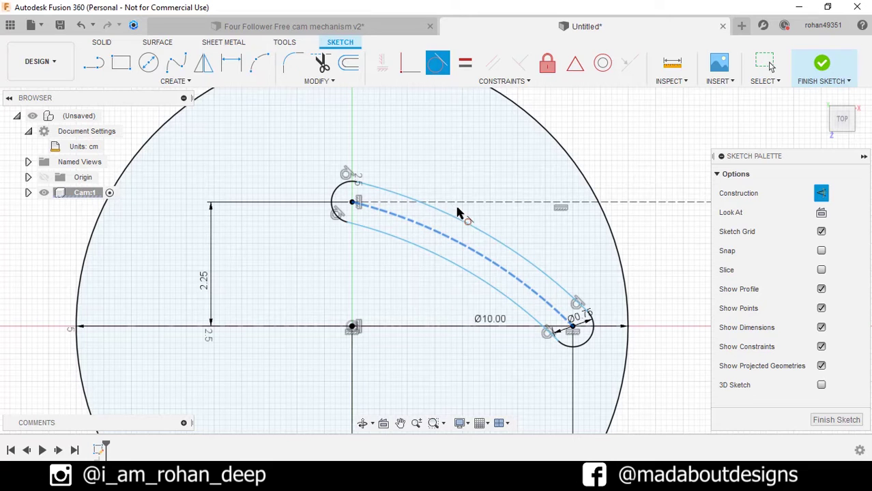
pyautogui.click(463, 204)
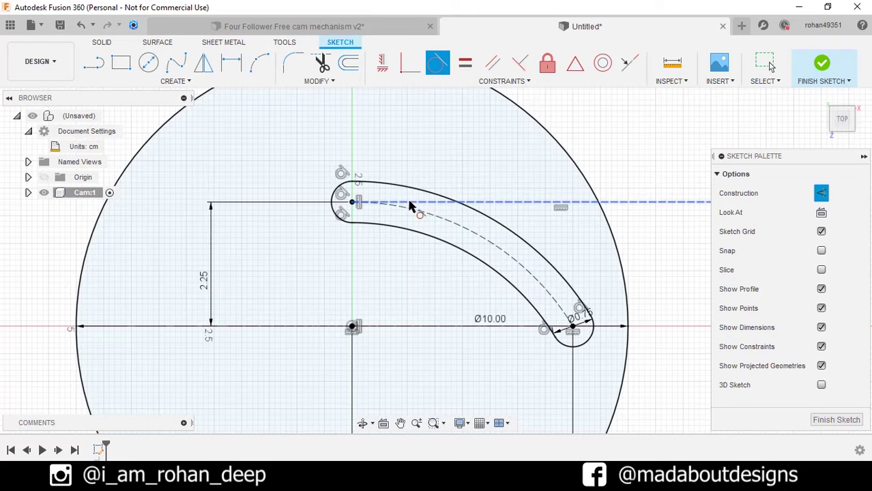
pyautogui.scroll(-3, 430, 204)
pyautogui.scroll(-2, 475, 218)
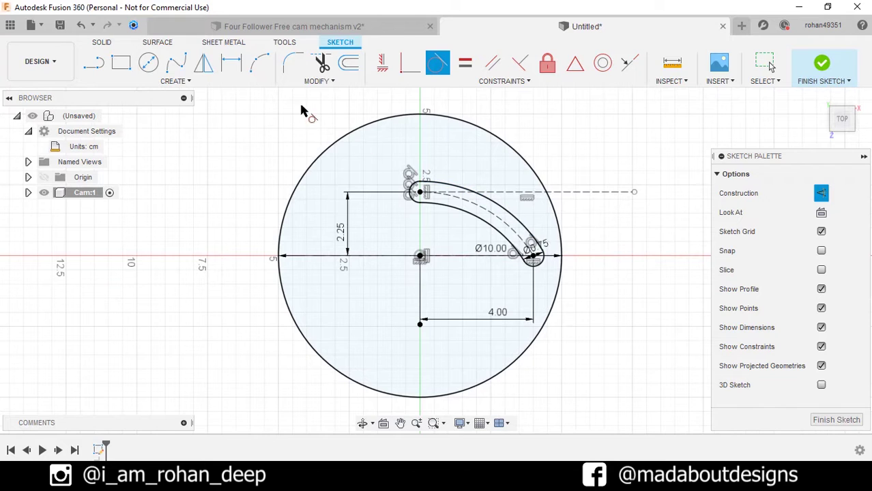
# Step: Add a 1 cm diameter circle at the origin and switch it from construction to normal geometry
pyautogui.click(156, 67)
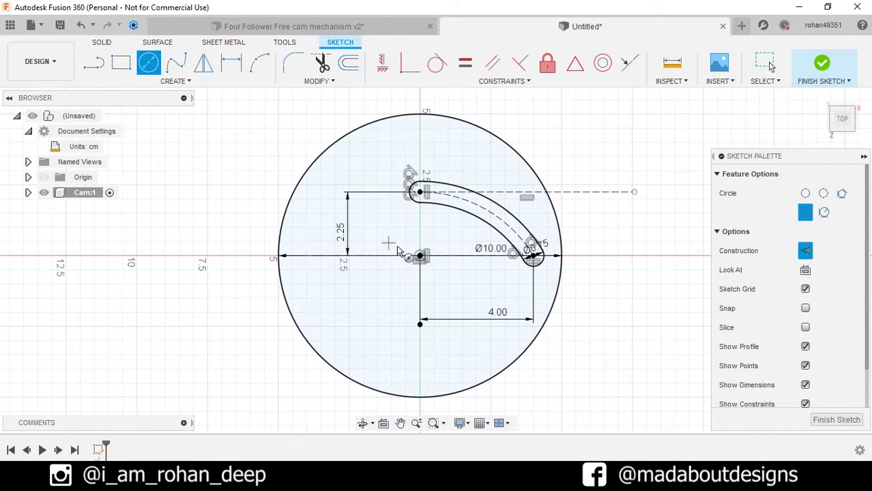
pyautogui.click(420, 256)
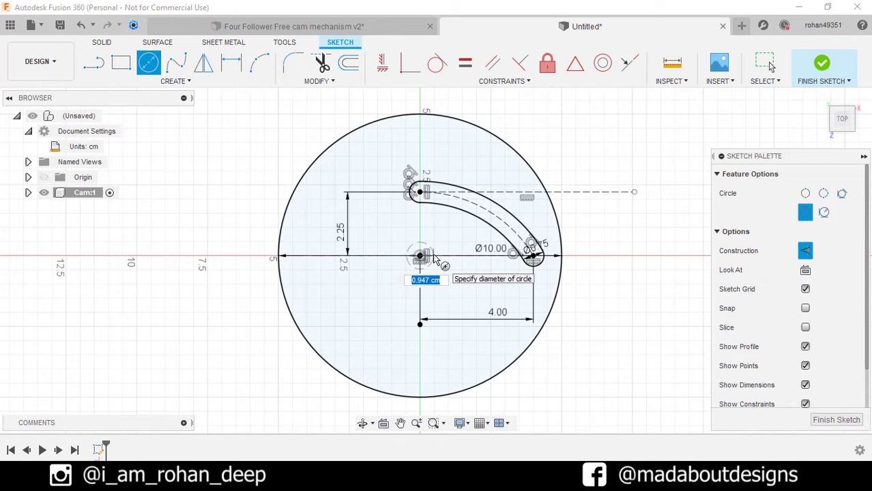
pyautogui.write('1')
pyautogui.press('Return')
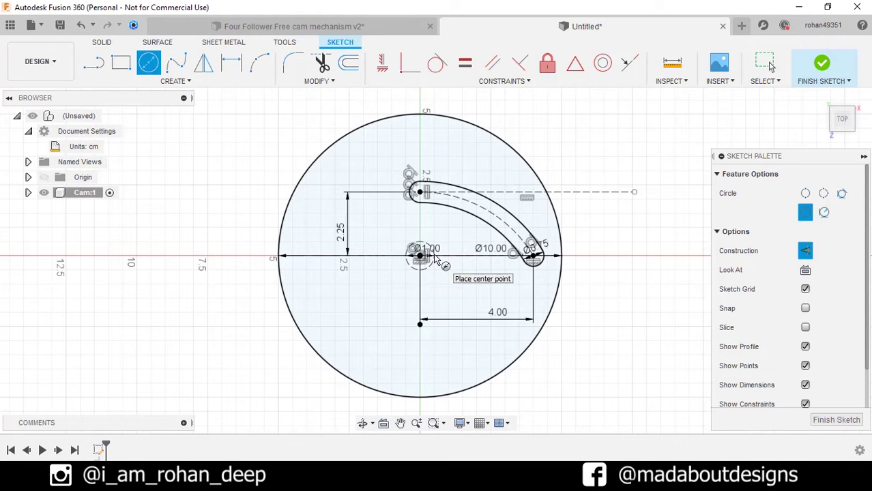
pyautogui.press('Escape')
pyautogui.click(435, 262)
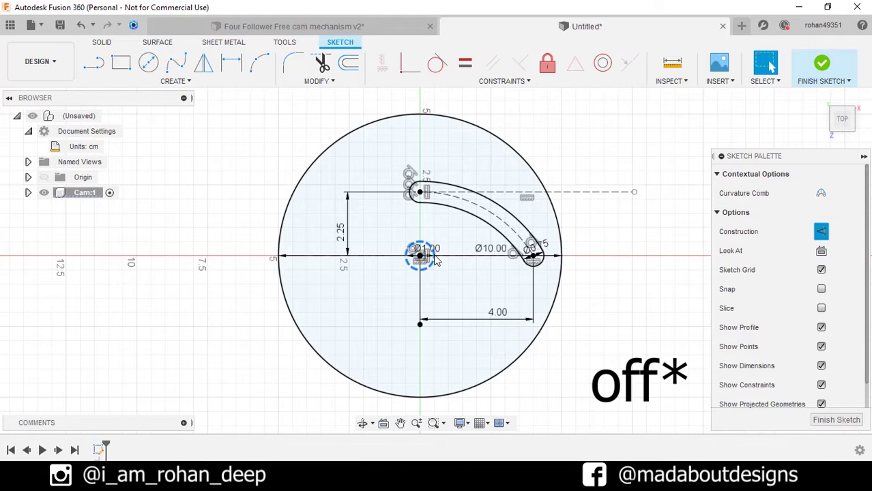
pyautogui.click(820, 232)
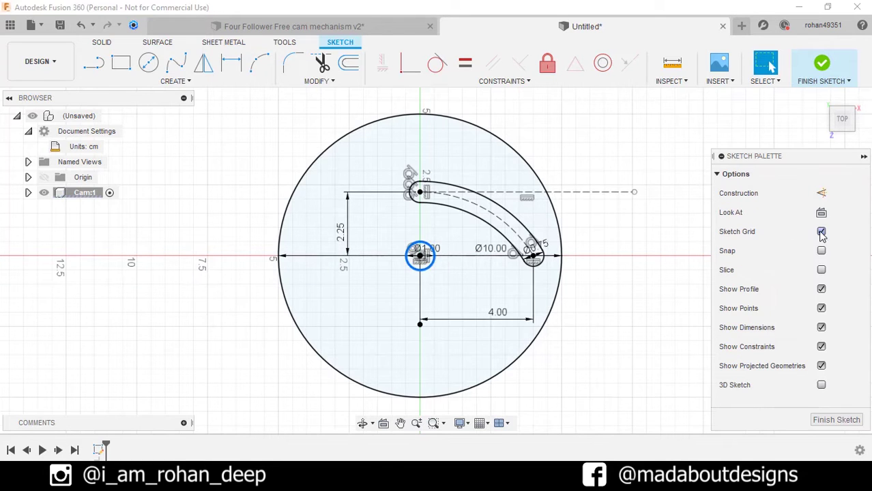
pyautogui.click(669, 282)
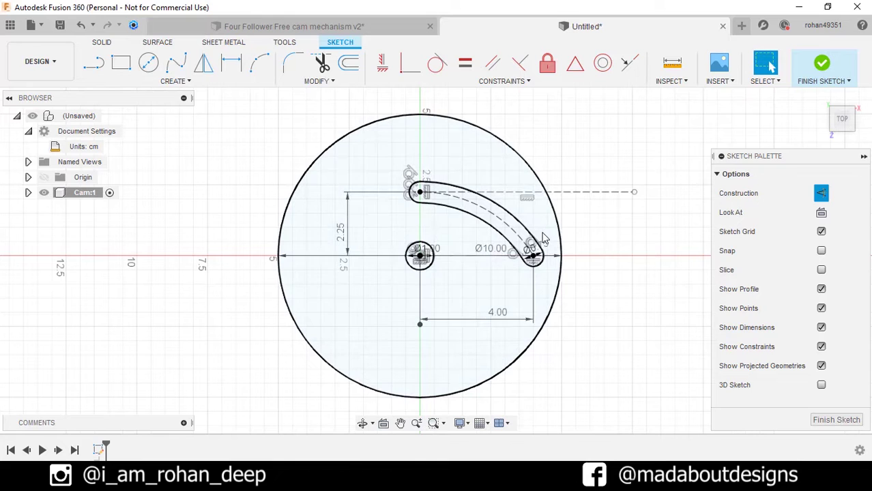
# Step: Circular-pattern the arc slot around the origin into four evenly spaced copies
pyautogui.click(225, 84)
pyautogui.click(161, 290)
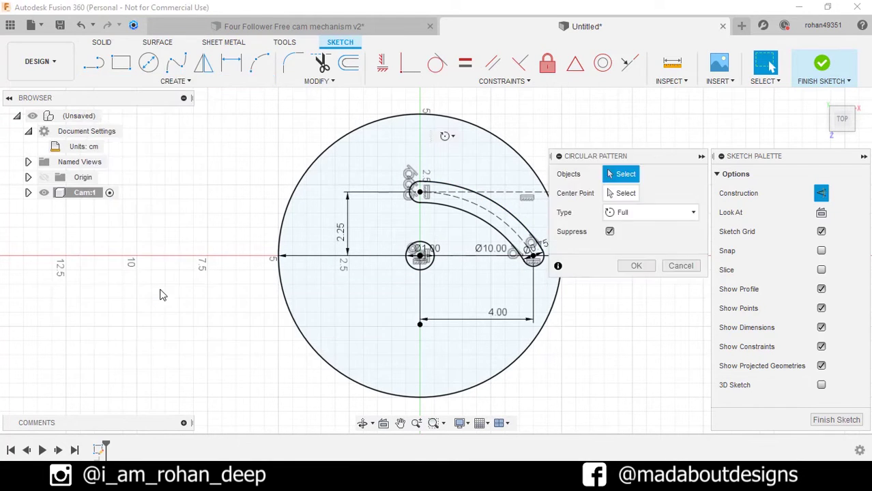
pyautogui.click(450, 208)
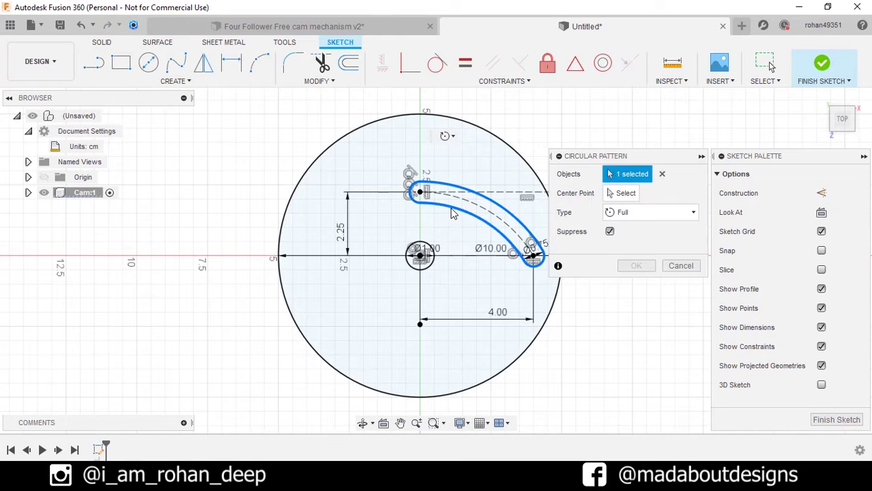
pyautogui.click(618, 196)
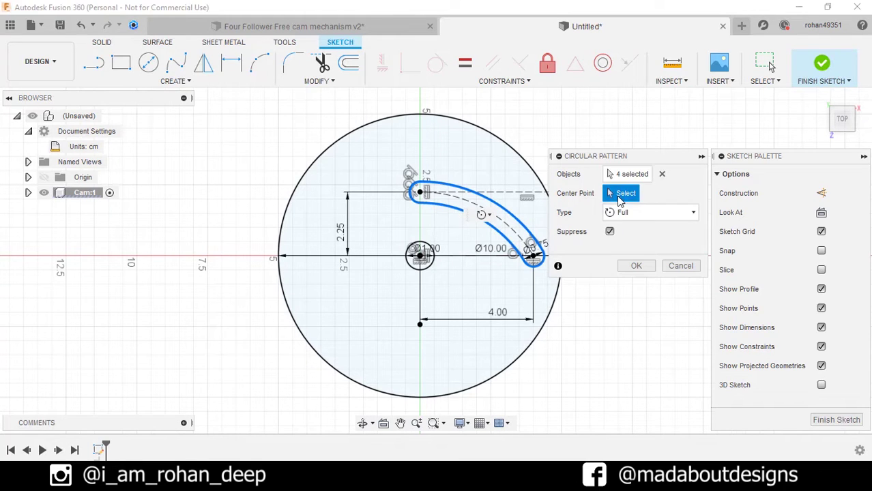
pyautogui.click(425, 255)
pyautogui.moveTo(429, 254); pyautogui.dragTo(392, 219, button='middle')
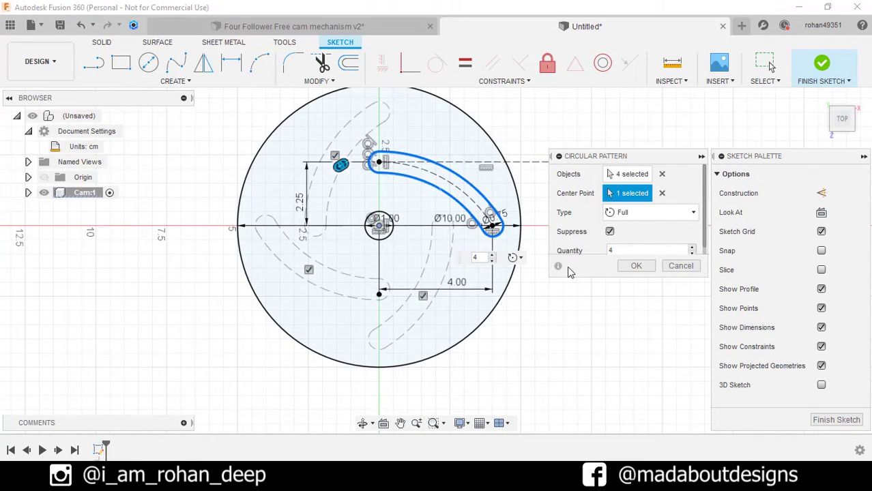
pyautogui.click(636, 266)
pyautogui.scroll(-2, 649, 263)
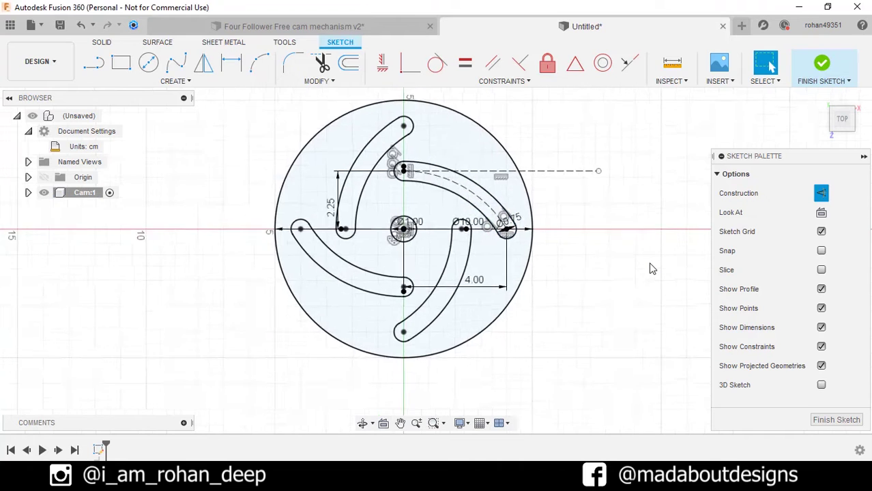
# Step: Finish the sketch, extrude the slotted disc profile 1 cm, and reactivate the top-level assembly
pyautogui.click(819, 75)
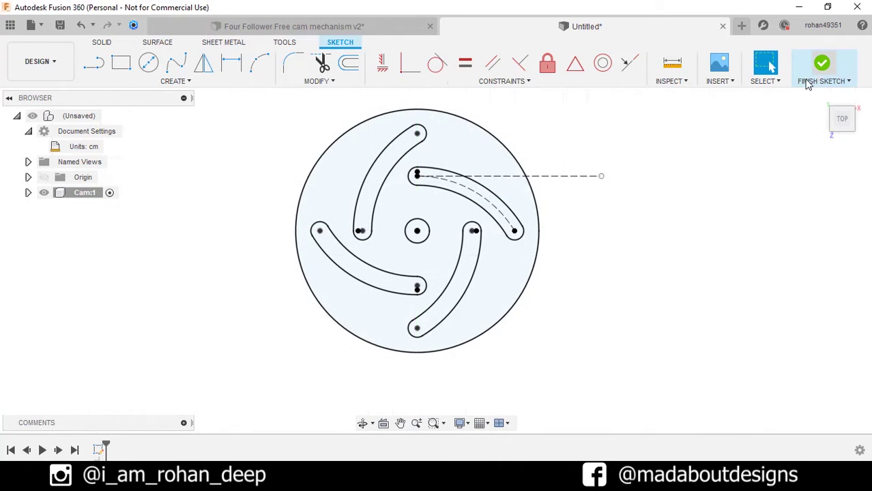
pyautogui.moveTo(633, 315)
pyautogui.keyDown('shift'); pyautogui.mouseDown(button='middle')
pyautogui.moveTo(634, 282)
pyautogui.moveTo(654, 259)
pyautogui.mouseUp(button='middle'); pyautogui.keyUp('shift')
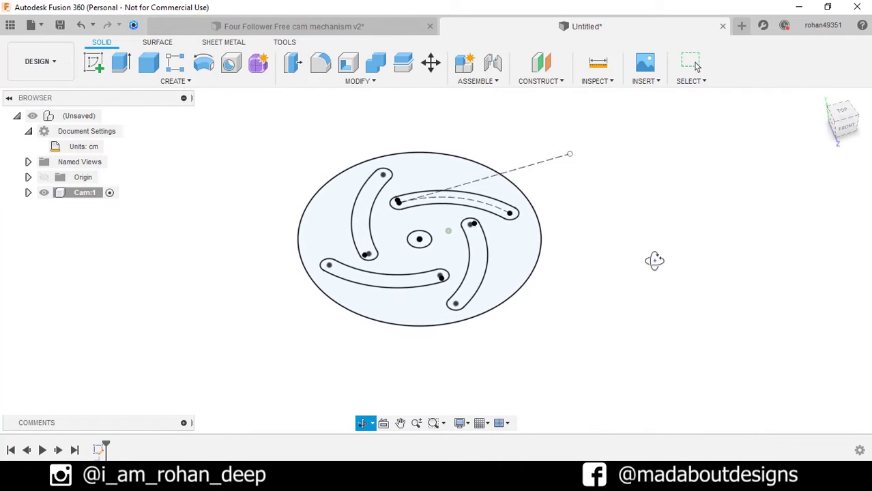
pyautogui.click(122, 64)
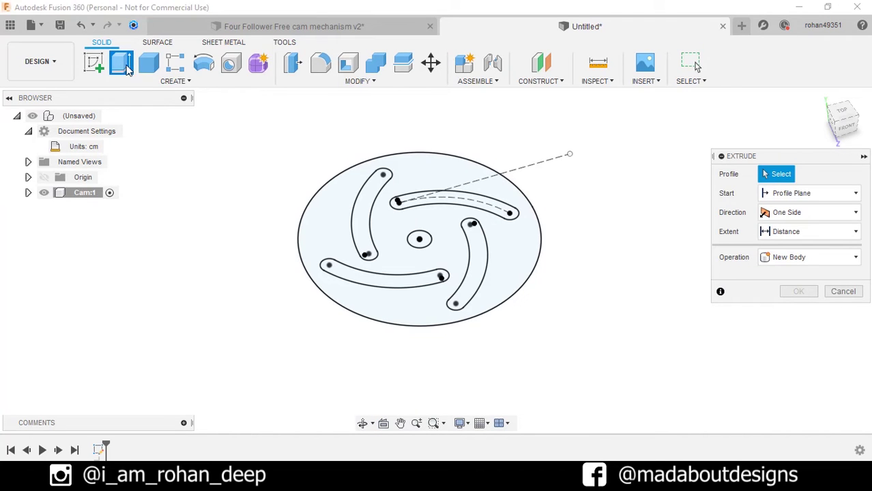
pyautogui.click(314, 218)
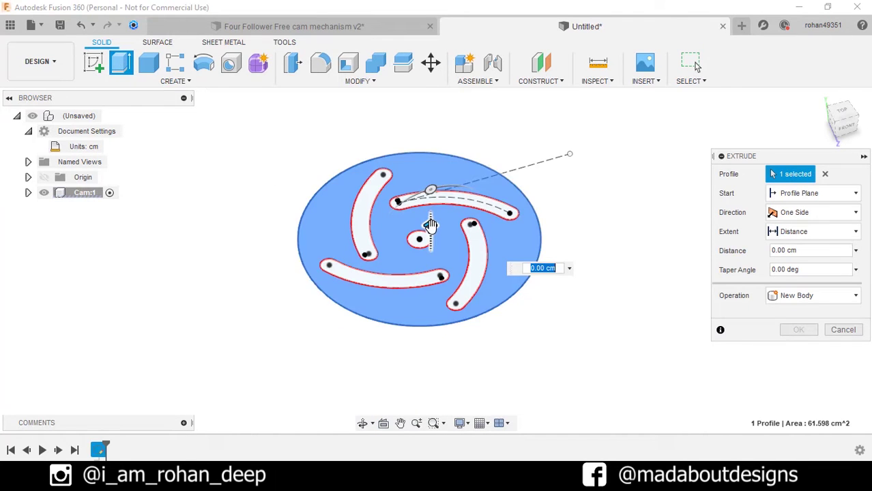
pyautogui.moveTo(429, 225); pyautogui.dragTo(430, 212)
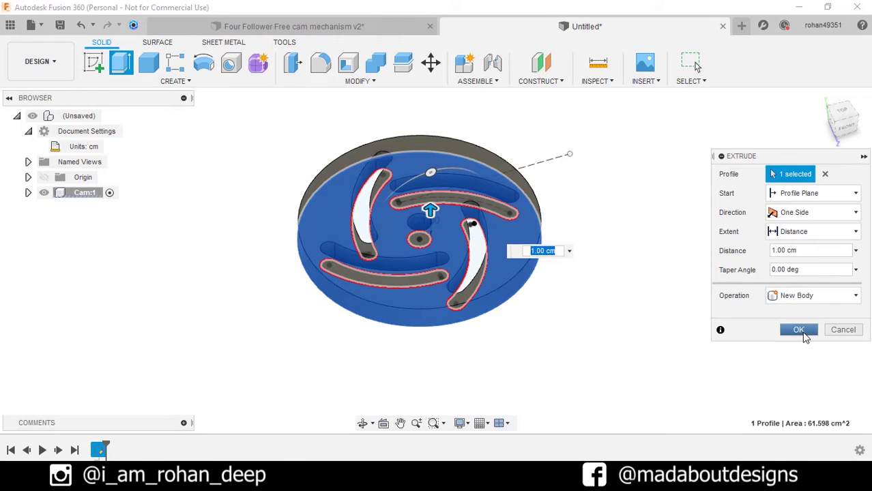
pyautogui.click(800, 331)
pyautogui.keyDown('shift'); pyautogui.moveTo(634, 291); pyautogui.dragTo(614, 297, button='middle'); pyautogui.keyUp('shift')
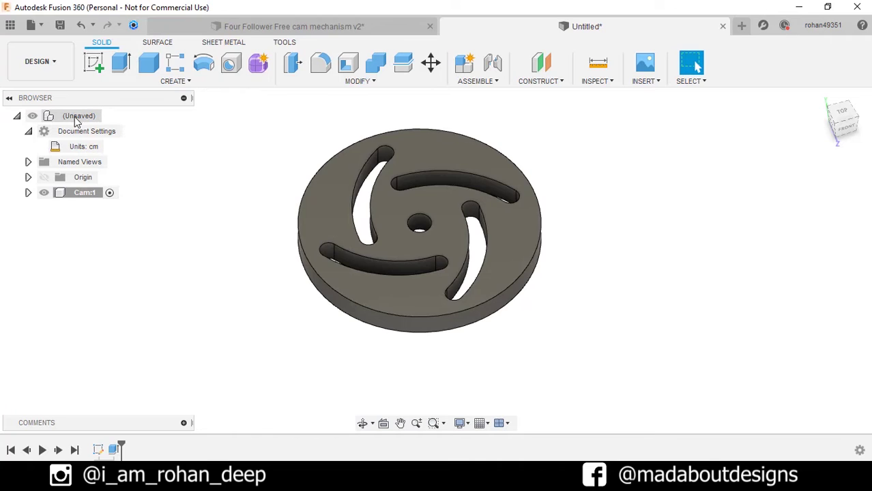
pyautogui.click(111, 116)
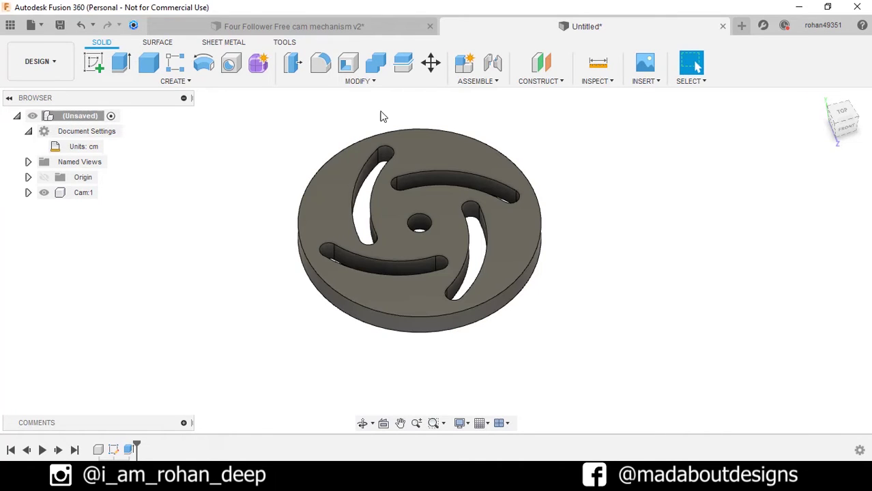
# Step: Add a new component named Base and start a new sketch in it
pyautogui.click(464, 65)
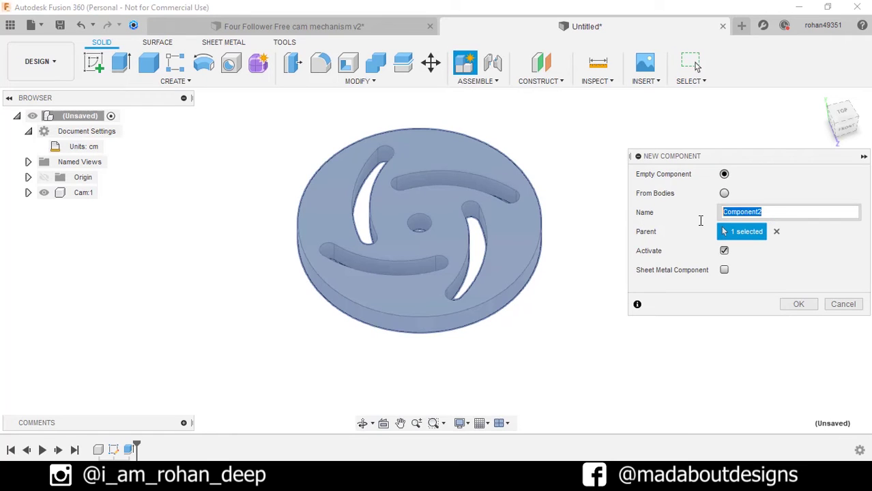
pyautogui.write('Base')
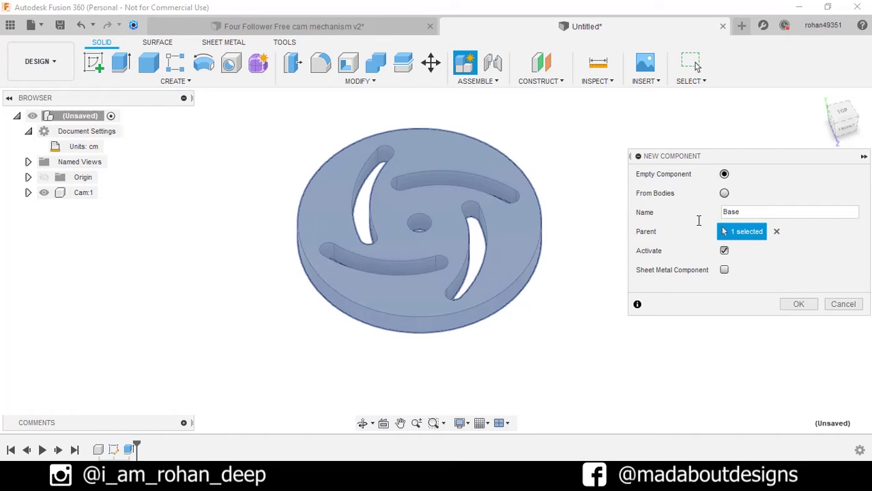
pyautogui.click(798, 304)
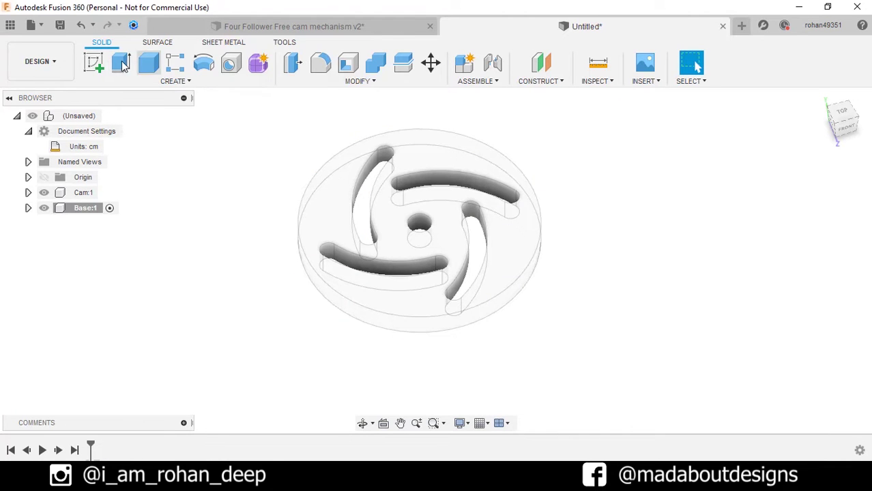
pyautogui.click(94, 65)
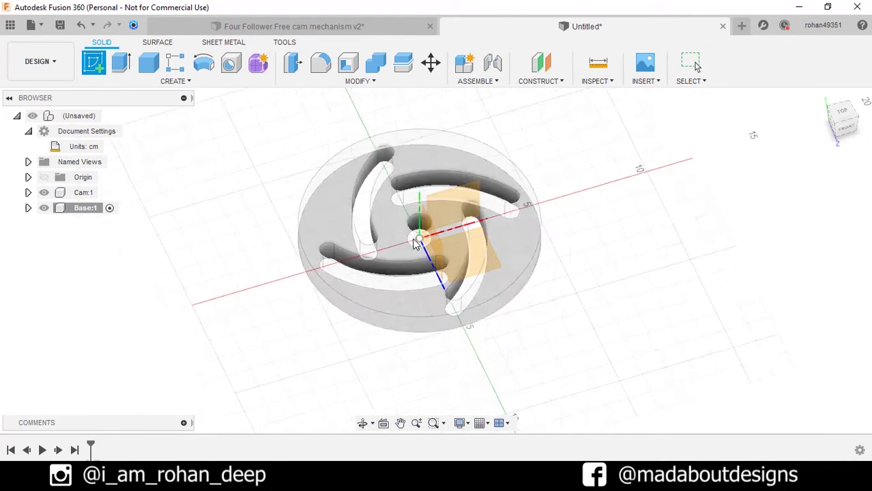
# Step: On the top plane, draw a 15 × 3 cm centre rectangle on the cam's centre
pyautogui.click(476, 260)
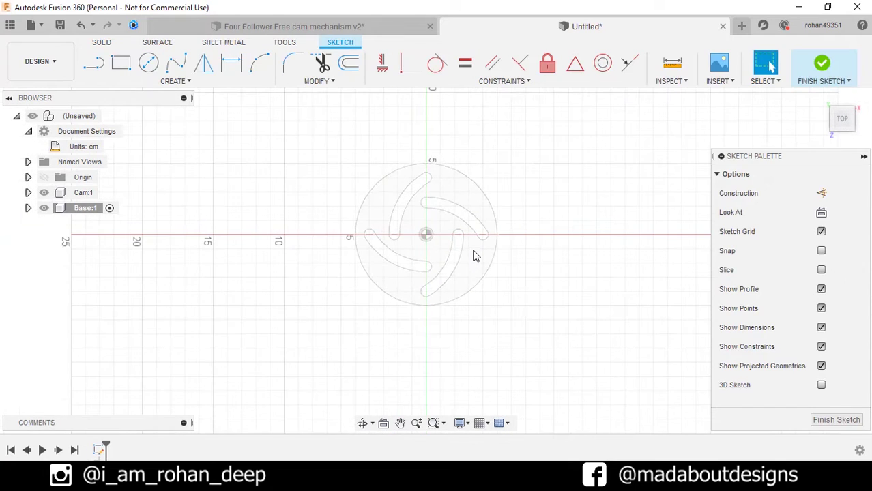
pyautogui.click(120, 63)
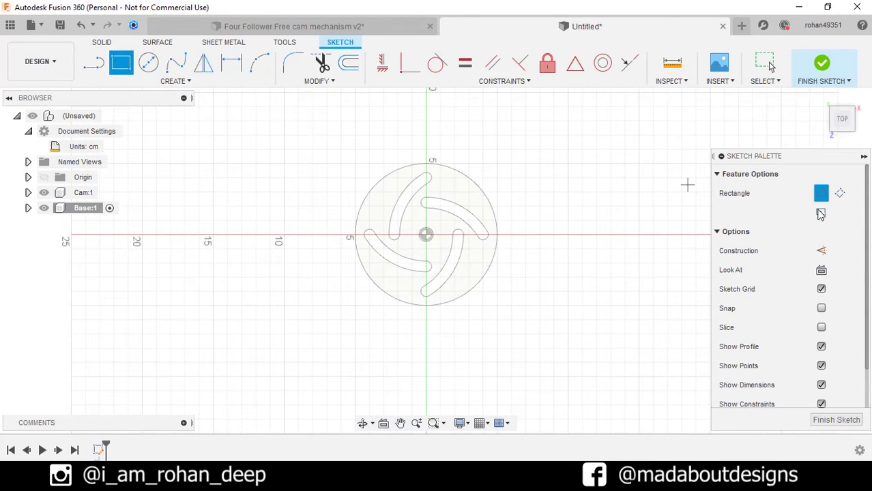
pyautogui.click(820, 214)
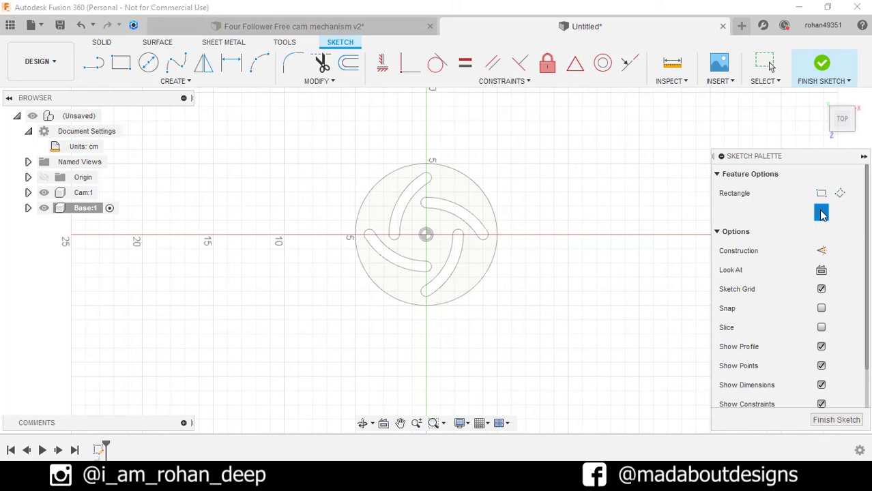
pyautogui.click(427, 235)
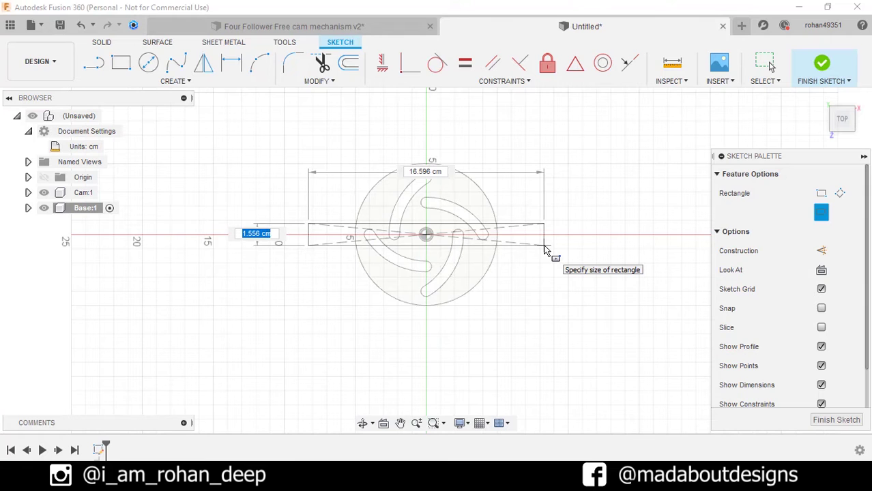
pyautogui.press('Tab')
pyautogui.write('1')
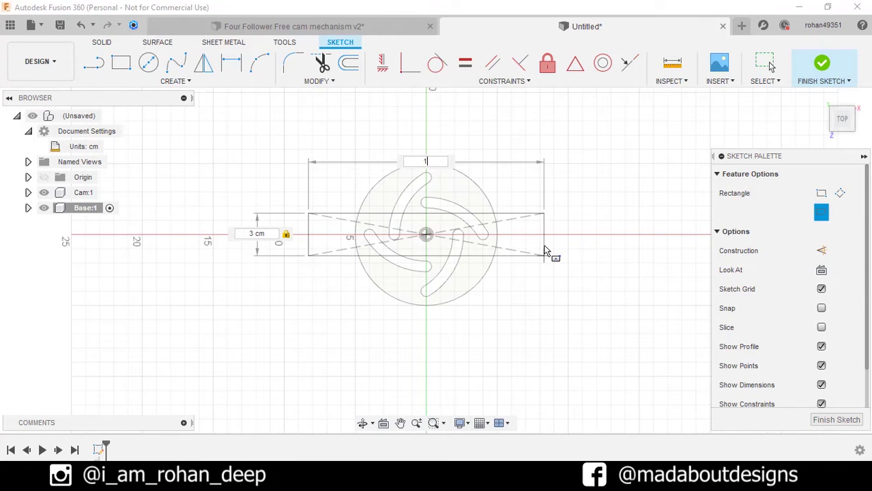
pyautogui.write('5')
pyautogui.press('Return')
pyautogui.scroll(2, 485, 242)
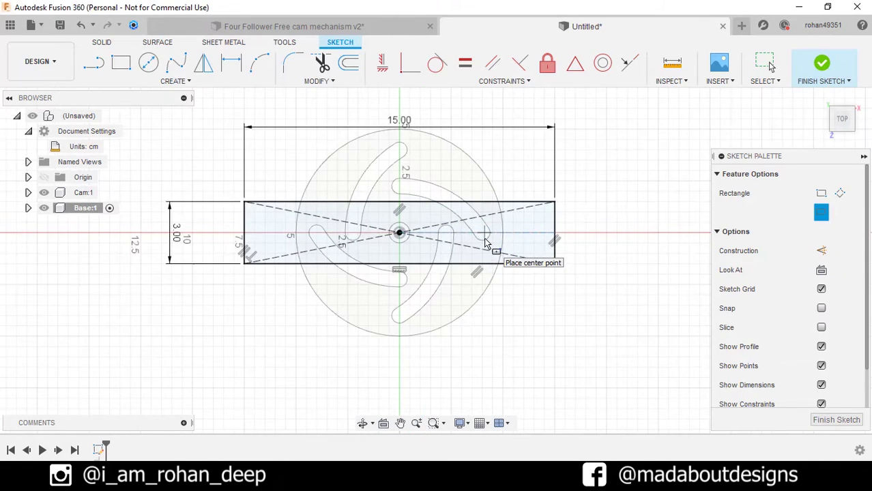
pyautogui.scroll(1, 486, 243)
pyautogui.moveTo(394, 241); pyautogui.dragTo(448, 249, button='middle')
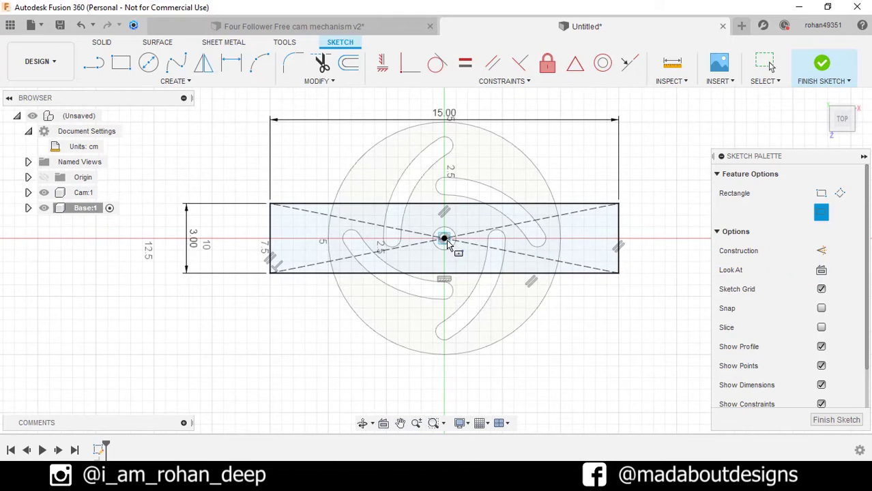
# Step: Draw a 15 × 1 cm centre strip on the origin
pyautogui.click(444, 240)
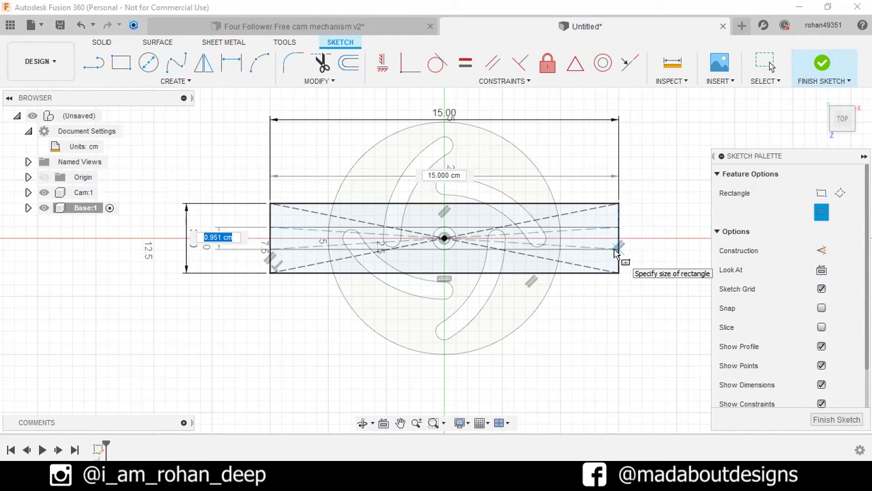
pyautogui.write('1')
pyautogui.press('Tab')
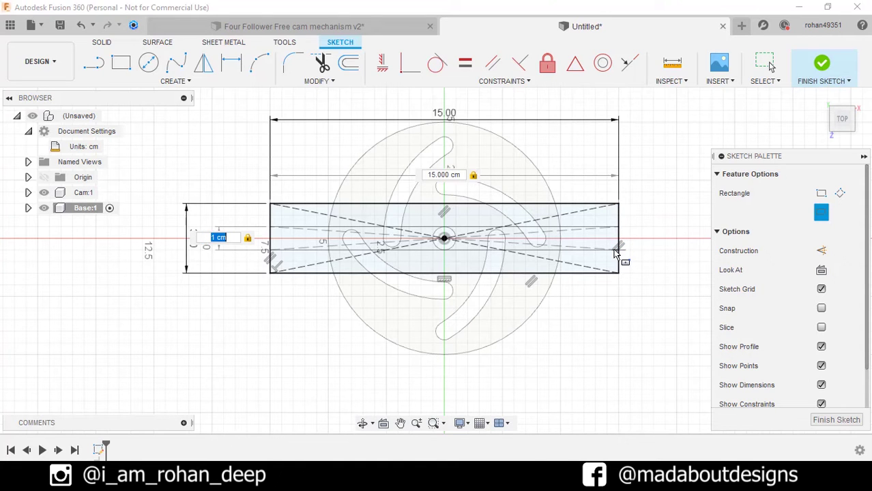
pyautogui.press('Return')
# Step: Delete the dashed construction lines at the sketch centre
pyautogui.scroll(4, 468, 248)
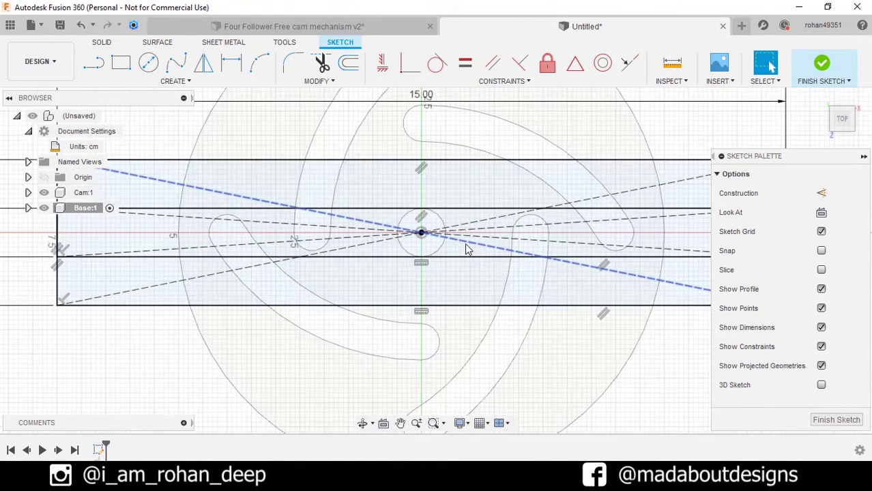
pyautogui.moveTo(451, 250); pyautogui.dragTo(382, 229)
pyautogui.press('Delete')
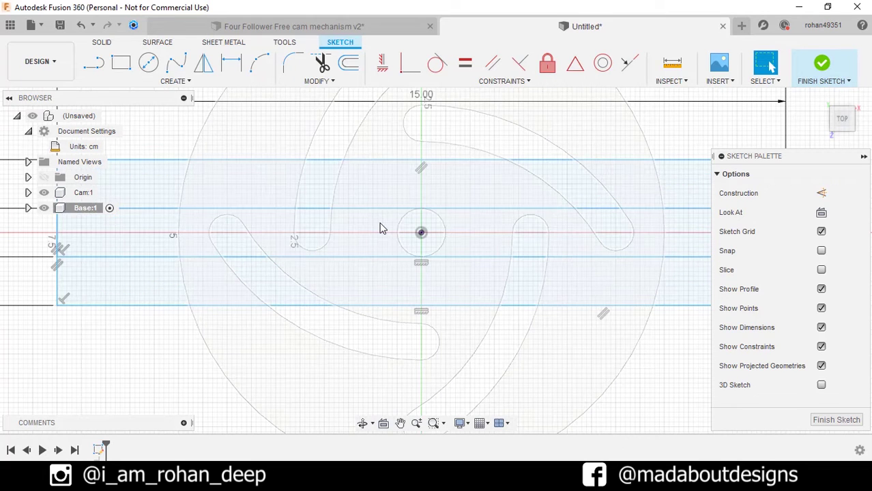
pyautogui.scroll(-1, 382, 229)
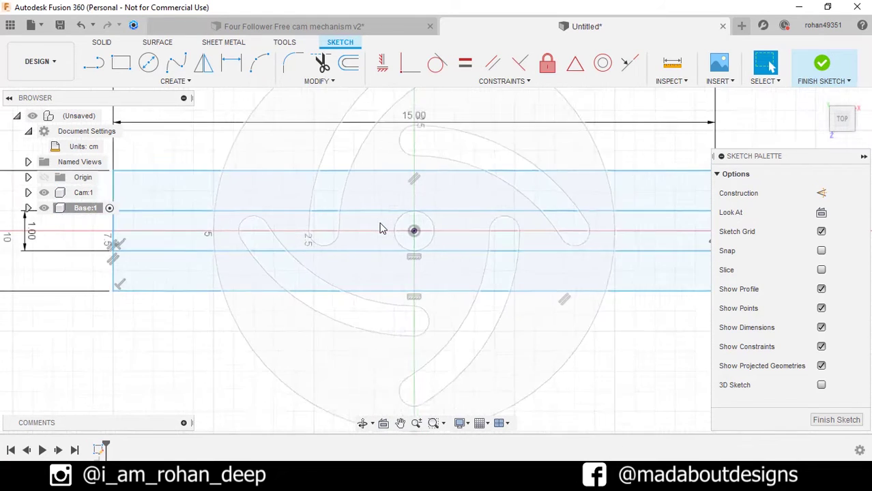
# Step: Add a 0.5 × 3 cm rectangle on the vertical axis across the band
pyautogui.click(121, 62)
pyautogui.scroll(-1, 253, 175)
pyautogui.scroll(2, 381, 237)
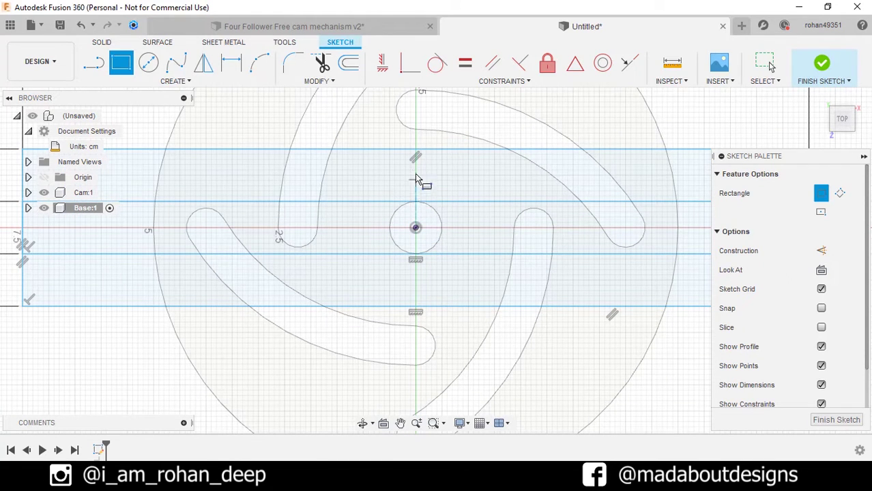
pyautogui.click(415, 150)
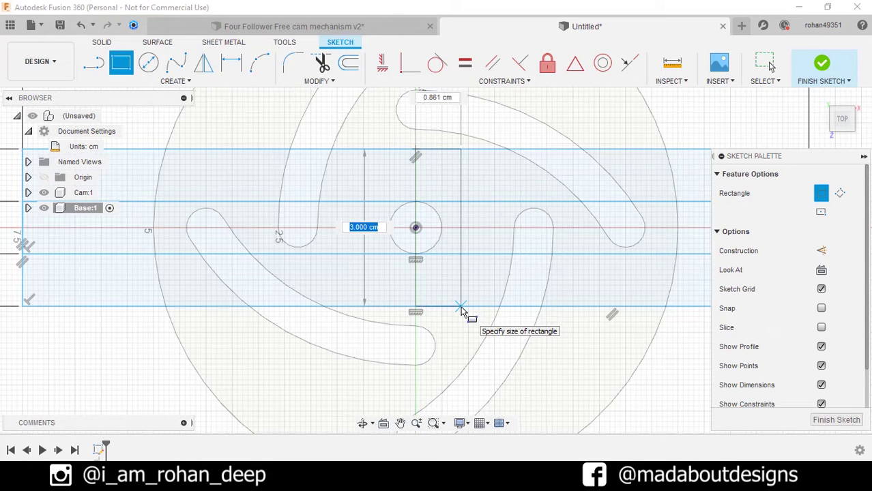
pyautogui.press('Tab')
pyautogui.write('0.5')
pyautogui.press('Tab')
pyautogui.press('Return')
pyautogui.press('Escape')
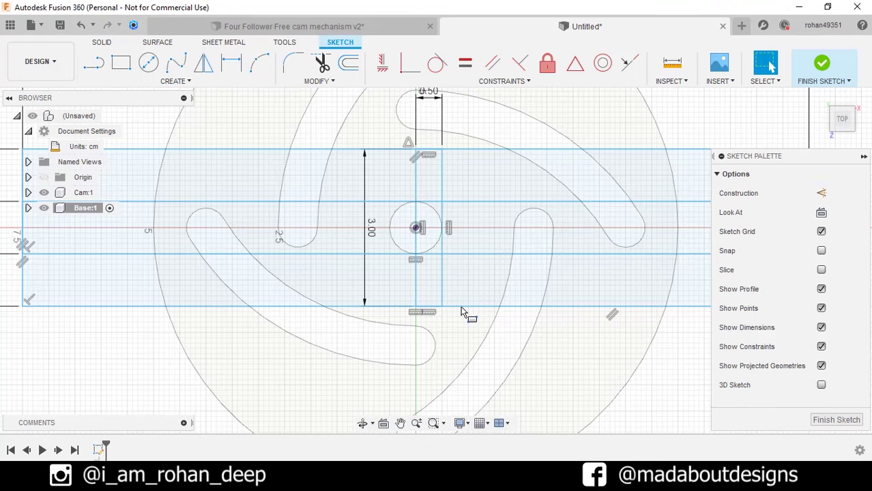
pyautogui.scroll(-3, 461, 312)
pyautogui.moveTo(461, 312); pyautogui.dragTo(426, 296, button='middle')
# Step: Finish the Base sketch and view it from an oblique angle
pyautogui.click(823, 65)
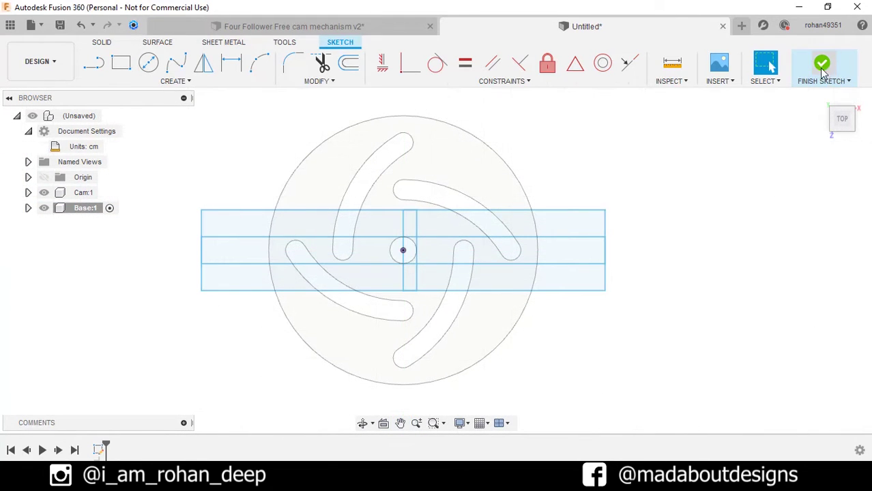
pyautogui.moveTo(628, 327)
pyautogui.keyDown('shift'); pyautogui.mouseDown(button='middle')
pyautogui.moveTo(597, 309)
pyautogui.moveTo(607, 287)
pyautogui.moveTo(662, 292)
pyautogui.moveTo(679, 279)
pyautogui.moveTo(693, 285)
pyautogui.mouseUp(button='middle'); pyautogui.keyUp('shift')
pyautogui.click(696, 66)
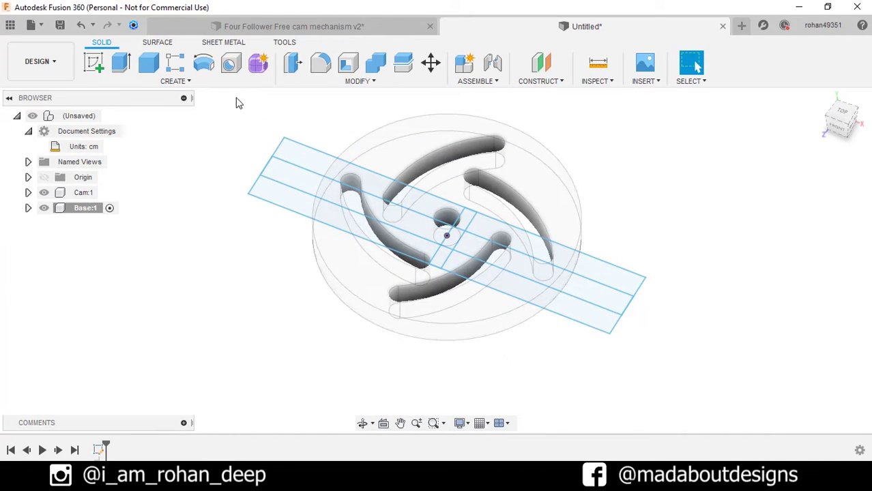
# Step: Extrude the two outer strip profiles 2 cm downward
pyautogui.click(121, 64)
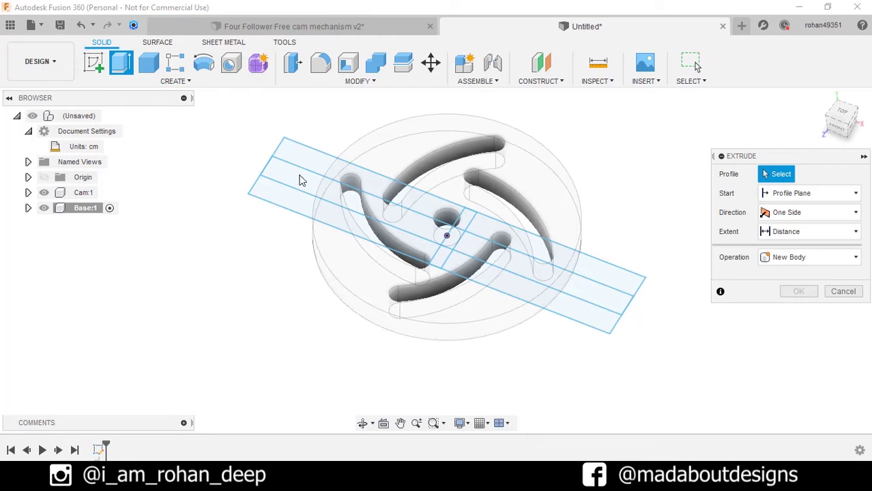
pyautogui.click(585, 319)
pyautogui.click(560, 277)
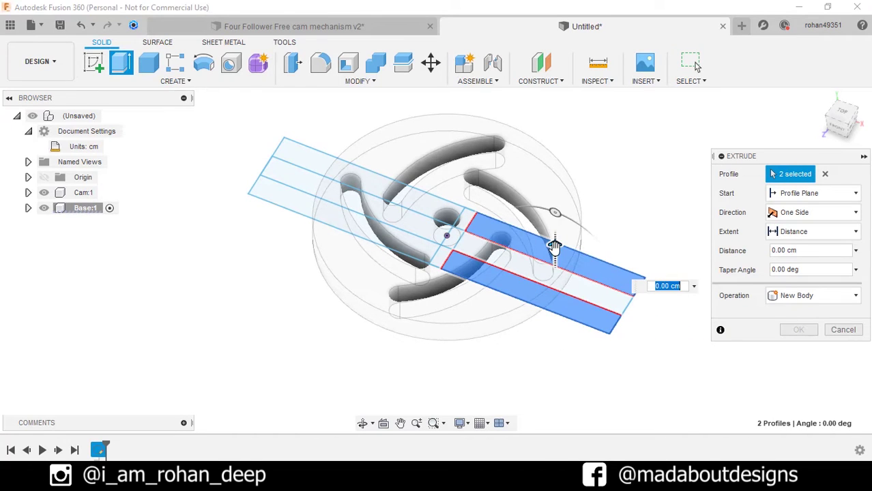
pyautogui.moveTo(555, 248); pyautogui.dragTo(557, 269)
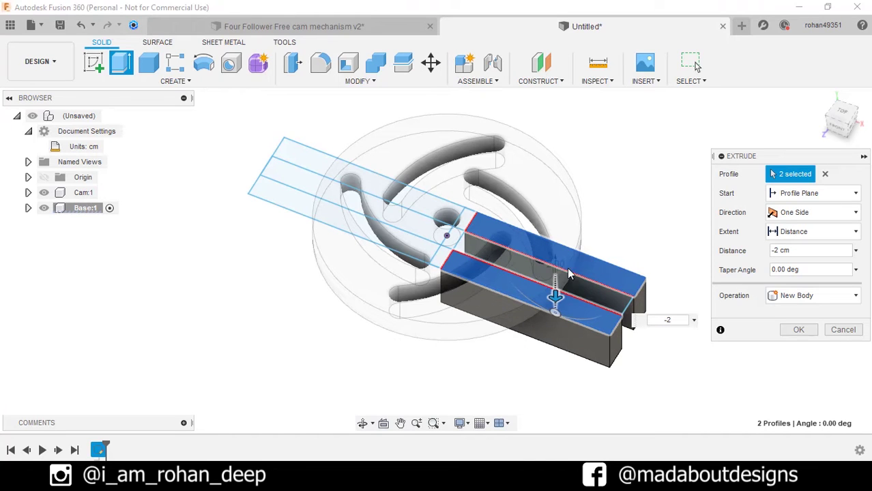
# Step: Confirm the strip extrusion as new bodies and start a sketch on the base block's end face
pyautogui.click(809, 335)
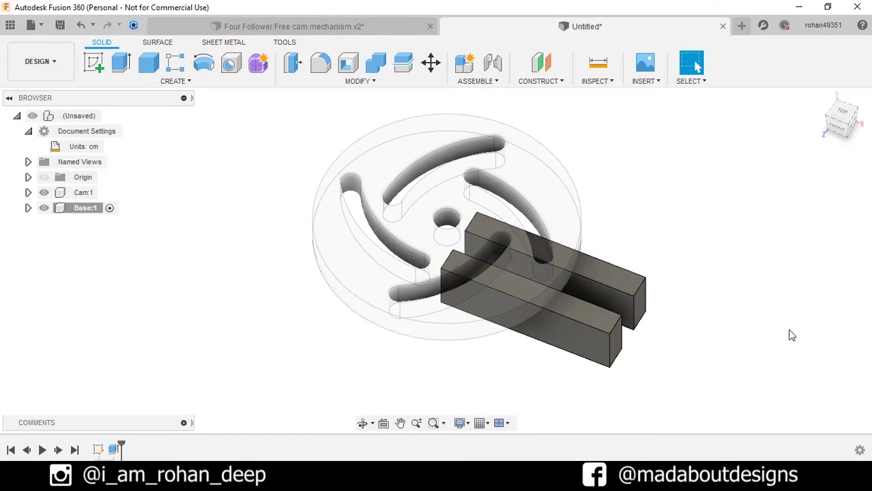
pyautogui.keyDown('shift'); pyautogui.moveTo(750, 328); pyautogui.dragTo(686, 296, button='middle'); pyautogui.keyUp('shift')
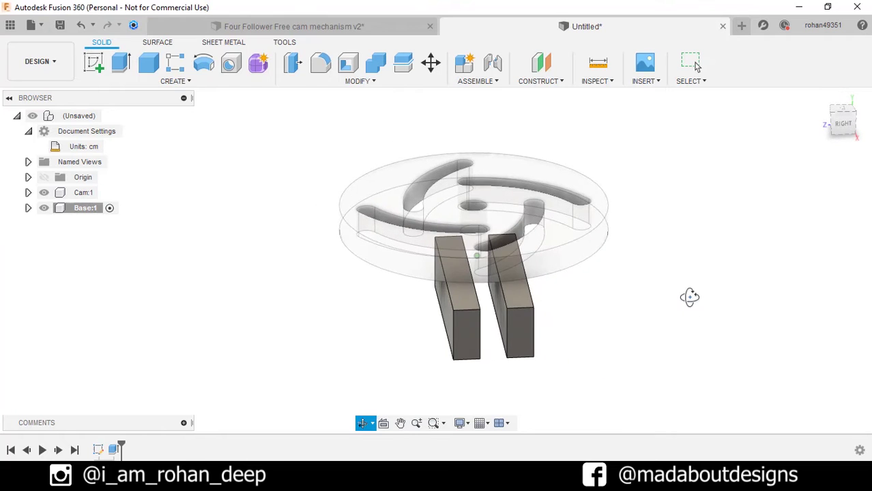
pyautogui.click(93, 63)
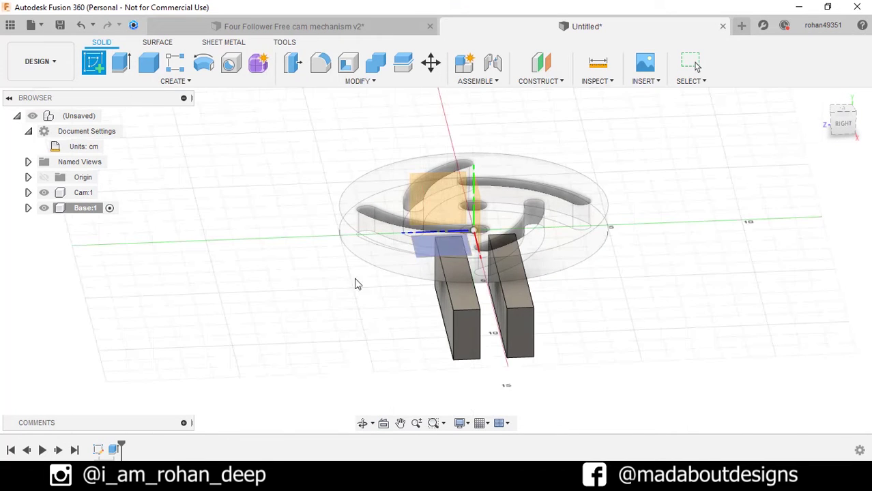
pyautogui.click(465, 330)
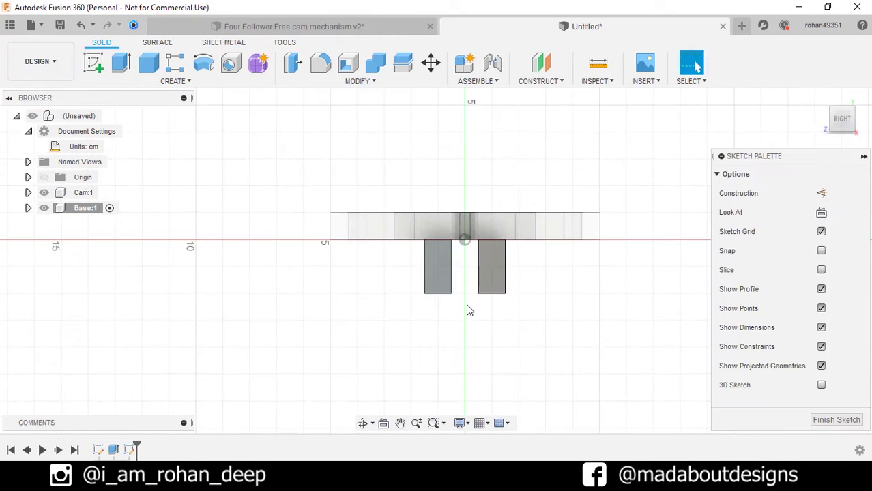
# Step: Draw a 2 × 1 cm two-point rectangle on the base end
pyautogui.click(120, 63)
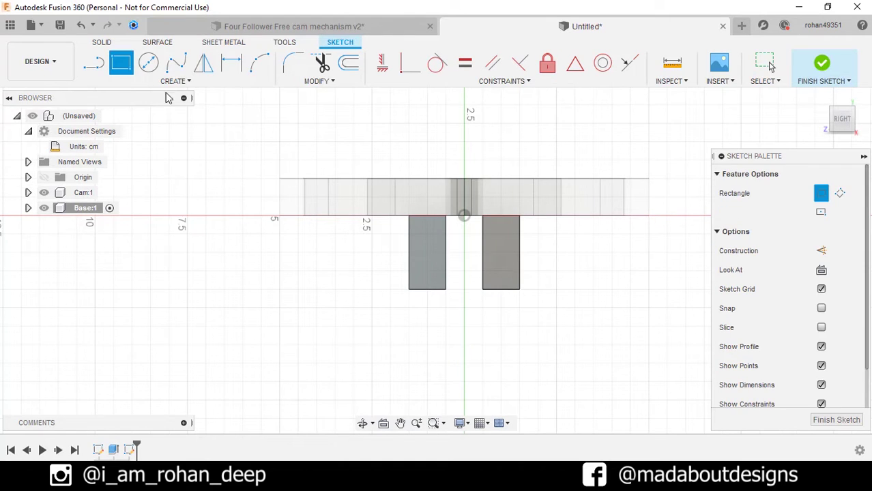
pyautogui.click(429, 238)
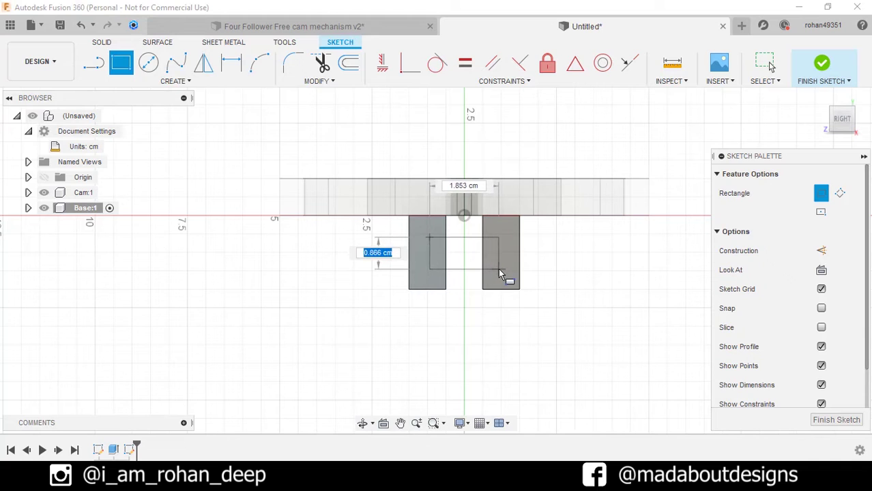
pyautogui.write('1')
pyautogui.press('Tab')
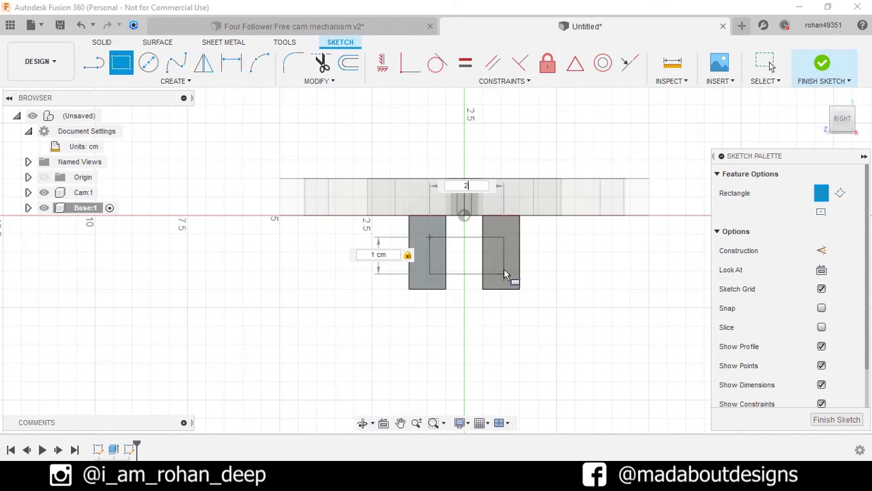
pyautogui.press('Return')
pyautogui.press('Escape')
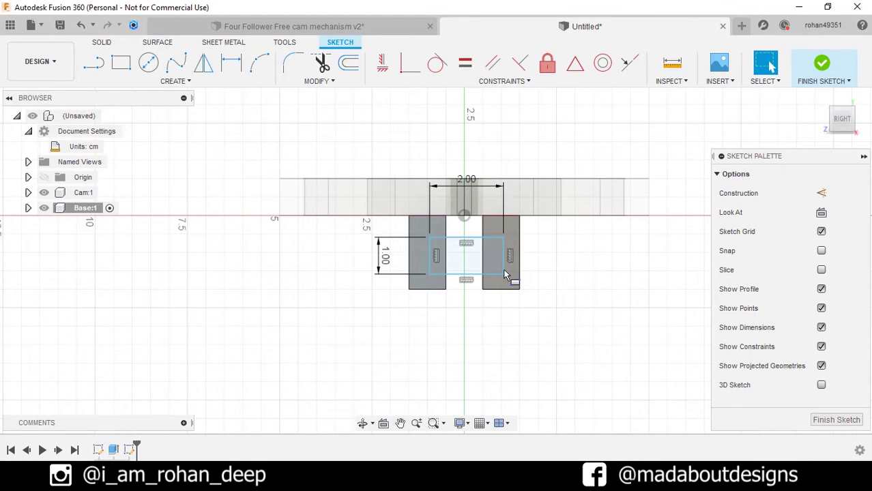
# Step: Dimension the rectangle 0.50 cm from the block edges horizontally and vertically, then finish the sketch
pyautogui.press('d')
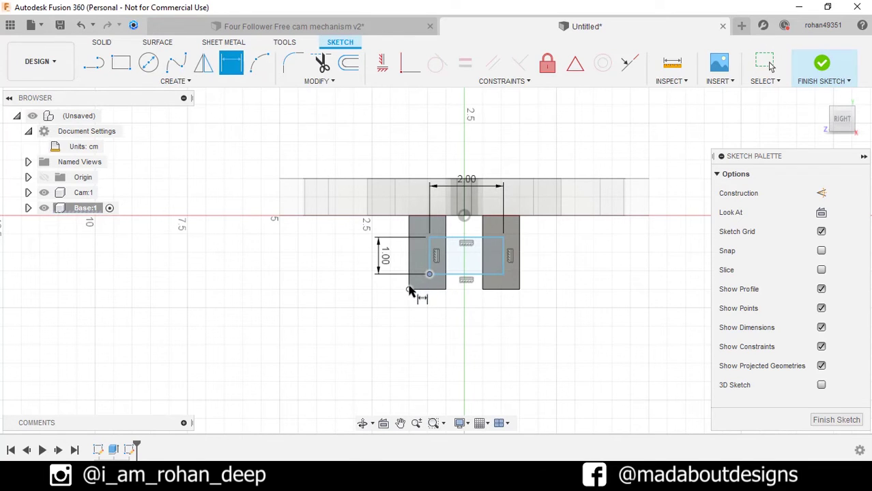
pyautogui.click(410, 290)
pyautogui.click(424, 347)
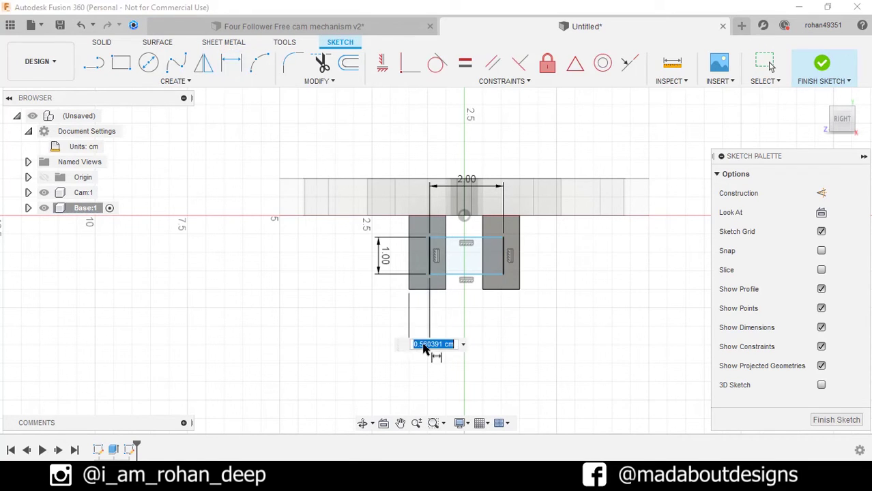
pyautogui.press('Return')
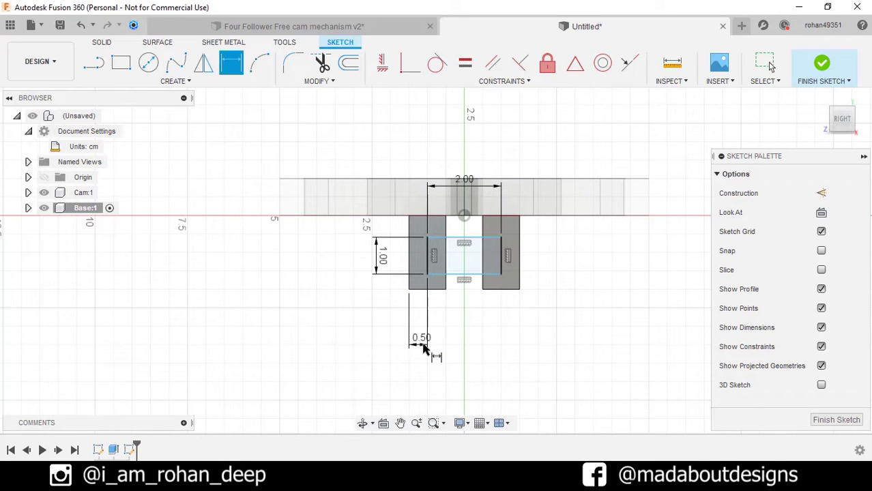
pyautogui.click(427, 277)
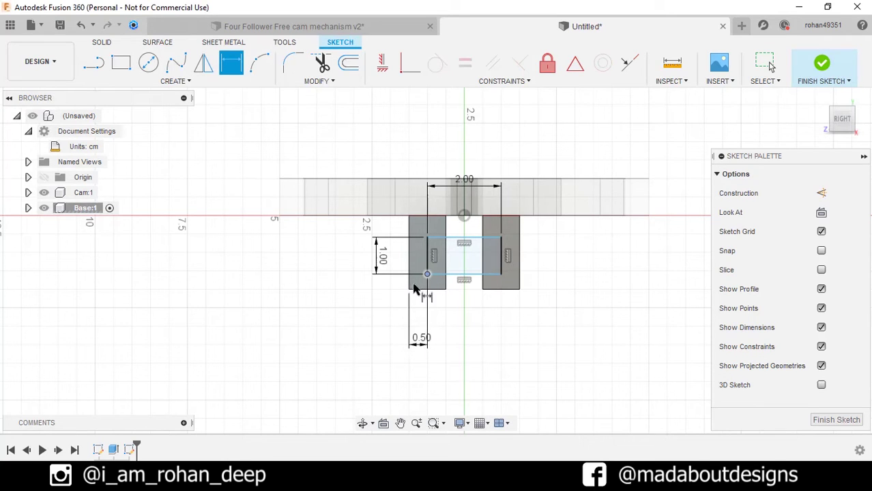
pyautogui.click(409, 289)
pyautogui.click(329, 288)
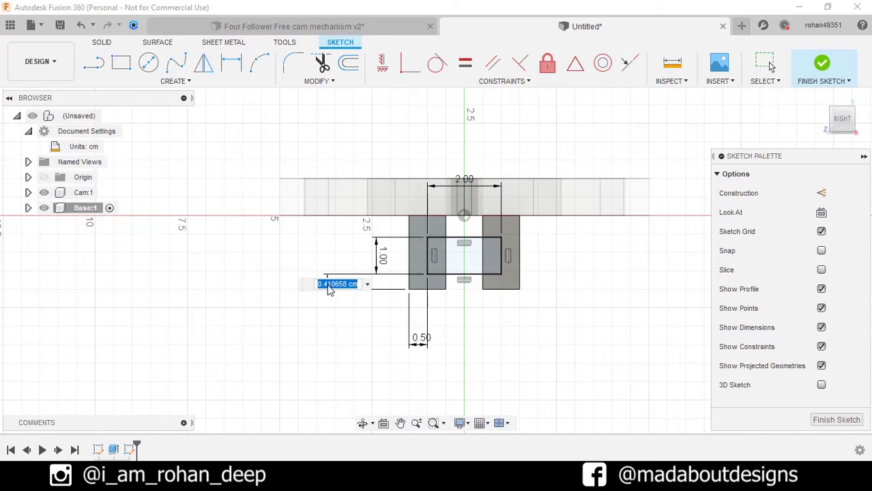
pyautogui.press('Return')
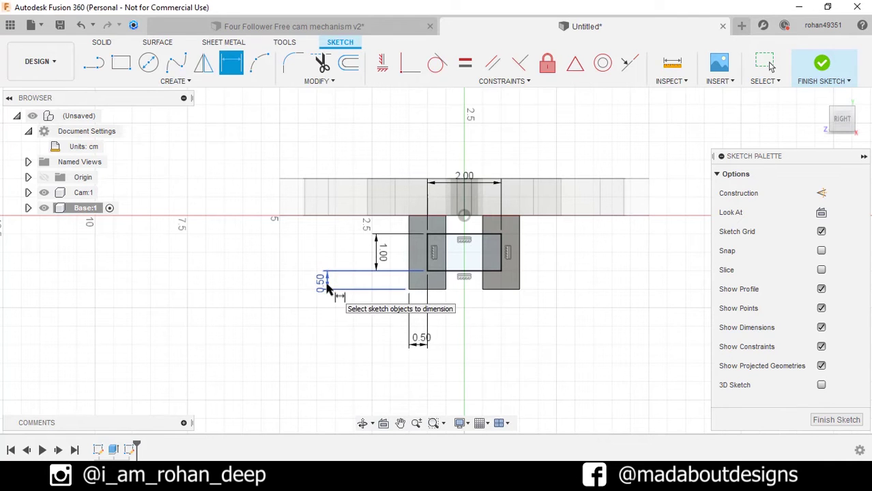
pyautogui.click(822, 63)
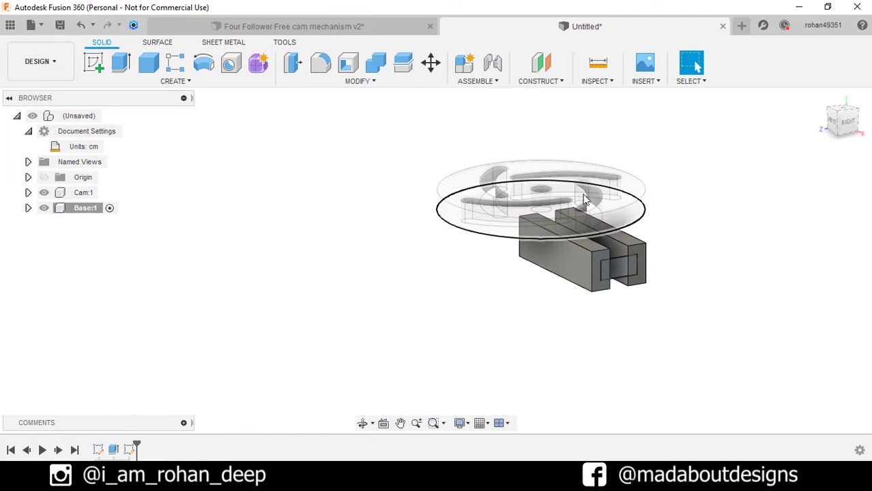
# Step: Cut both 2 × 1 cm rectangle profiles through all of the base rails
pyautogui.click(121, 64)
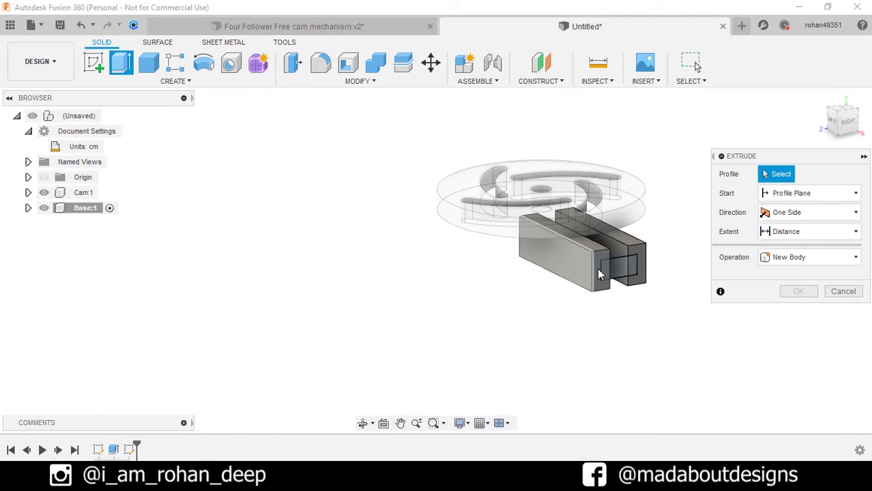
pyautogui.click(622, 271)
pyautogui.click(626, 273)
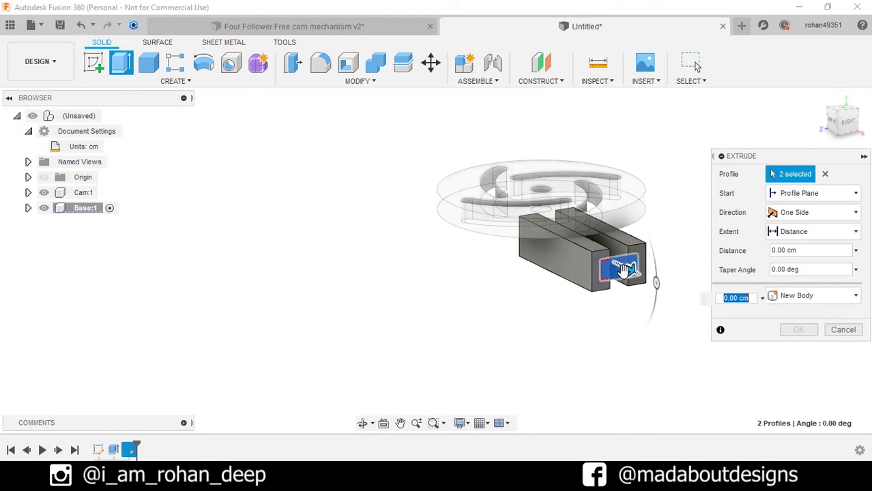
pyautogui.keyDown('shift'); pyautogui.moveTo(624, 293); pyautogui.dragTo(638, 325, button='middle'); pyautogui.keyUp('shift')
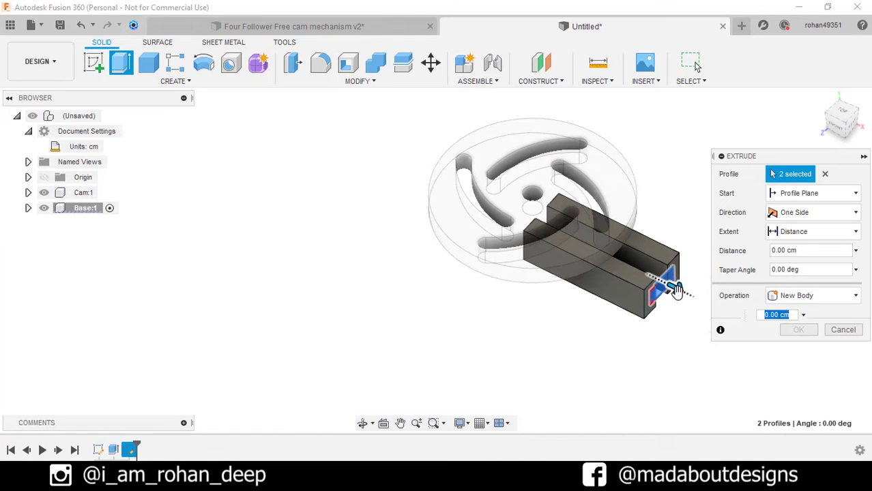
pyautogui.moveTo(675, 289); pyautogui.dragTo(646, 290)
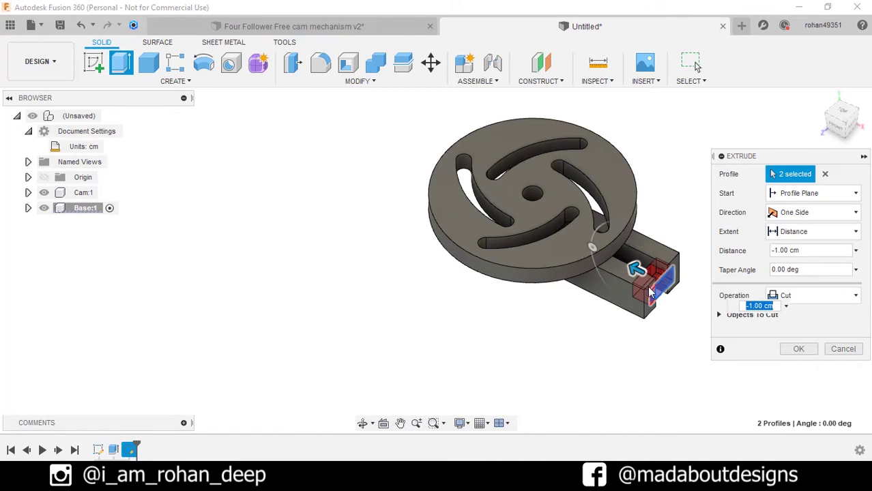
pyautogui.click(796, 231)
pyautogui.click(793, 281)
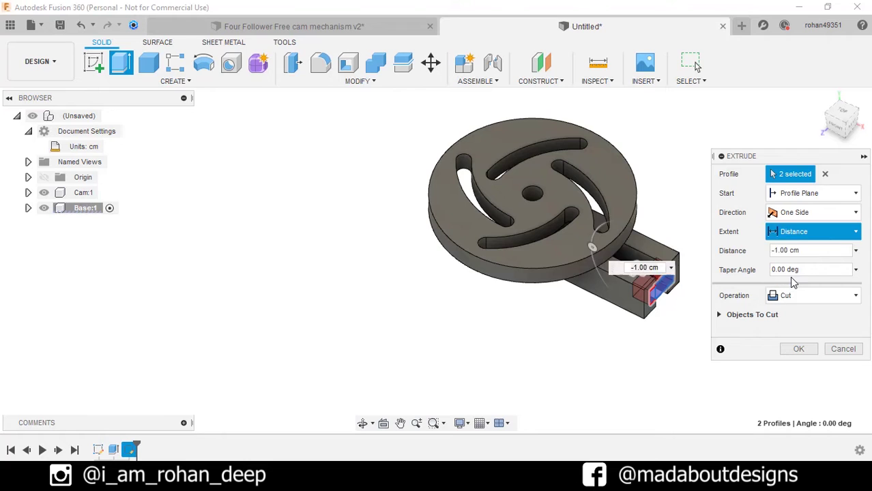
pyautogui.keyDown('shift'); pyautogui.moveTo(656, 358); pyautogui.dragTo(716, 288, button='middle'); pyautogui.keyUp('shift')
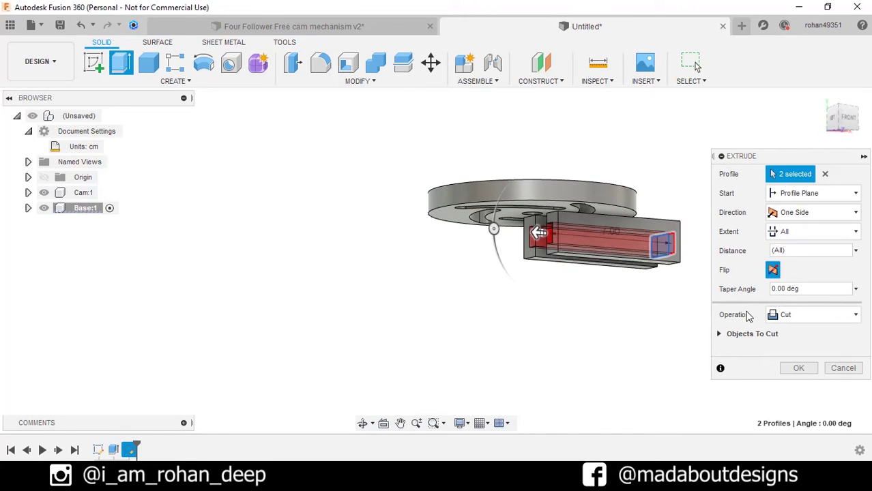
pyautogui.click(798, 369)
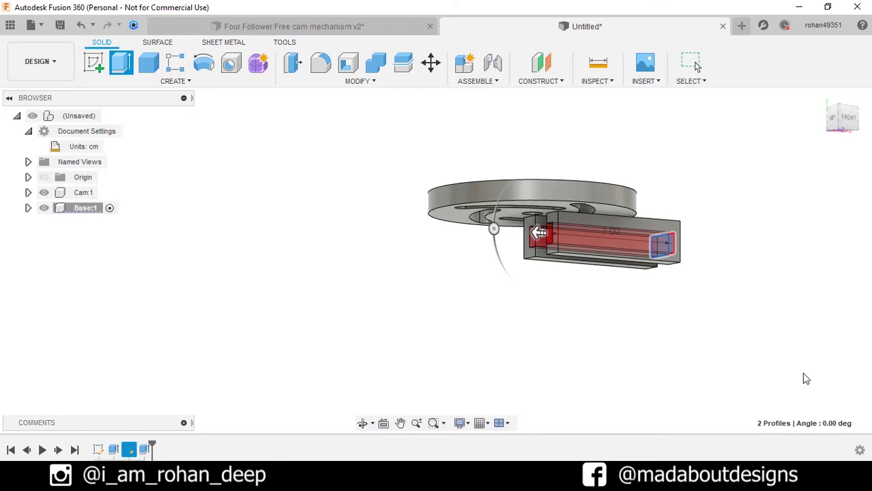
pyautogui.keyDown('shift'); pyautogui.moveTo(760, 311); pyautogui.dragTo(633, 335, button='middle'); pyautogui.keyUp('shift')
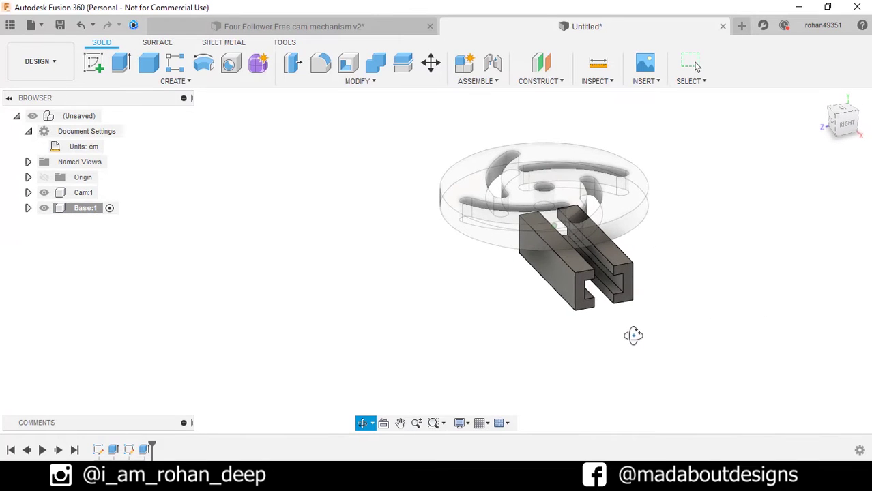
# Step: Chamfer the two outer front edges of the base by 0.5 cm
pyautogui.click(370, 84)
pyautogui.click(341, 129)
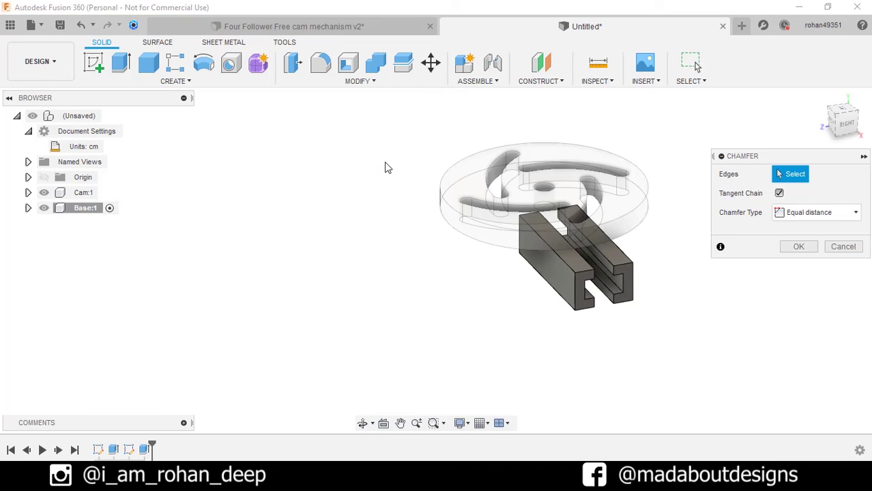
pyautogui.click(578, 291)
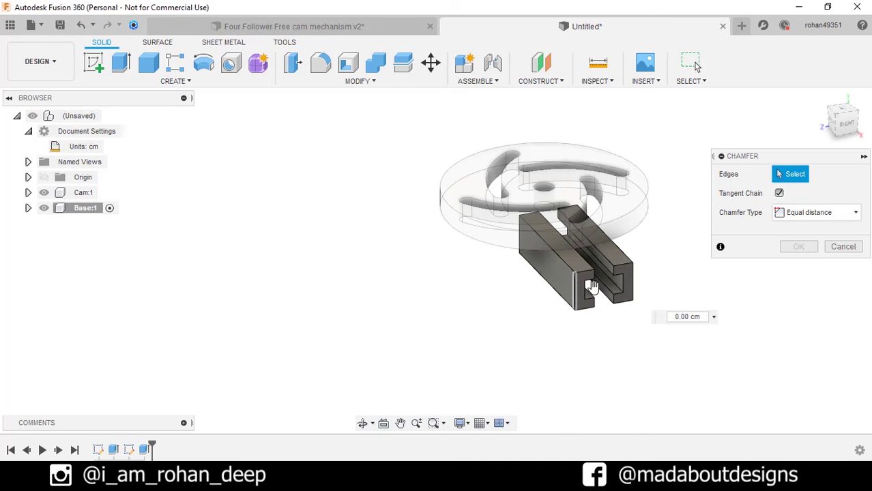
pyautogui.click(635, 291)
pyautogui.write('.5')
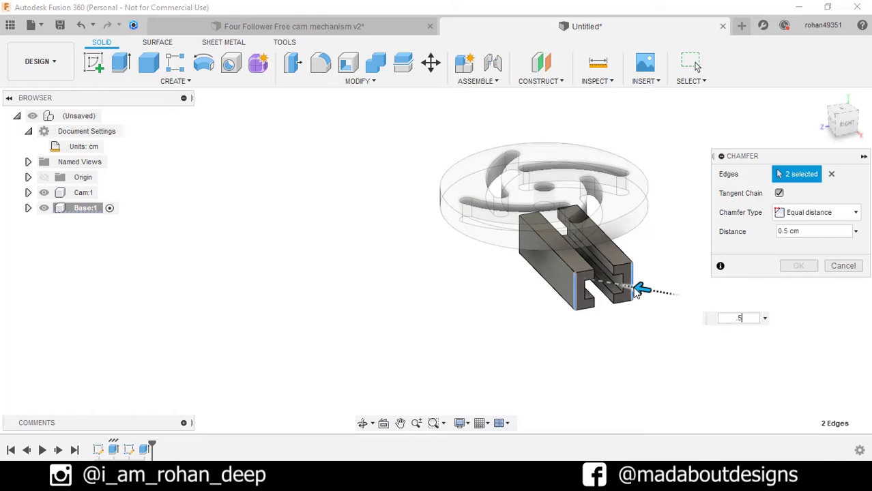
pyautogui.press('Return')
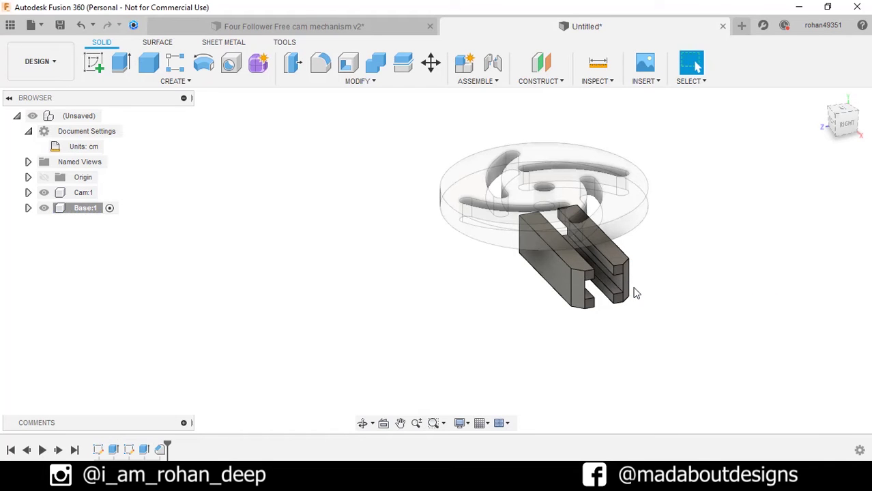
pyautogui.keyDown('shift'); pyautogui.moveTo(635, 294); pyautogui.dragTo(547, 307, button='middle'); pyautogui.keyUp('shift')
pyautogui.click(695, 66)
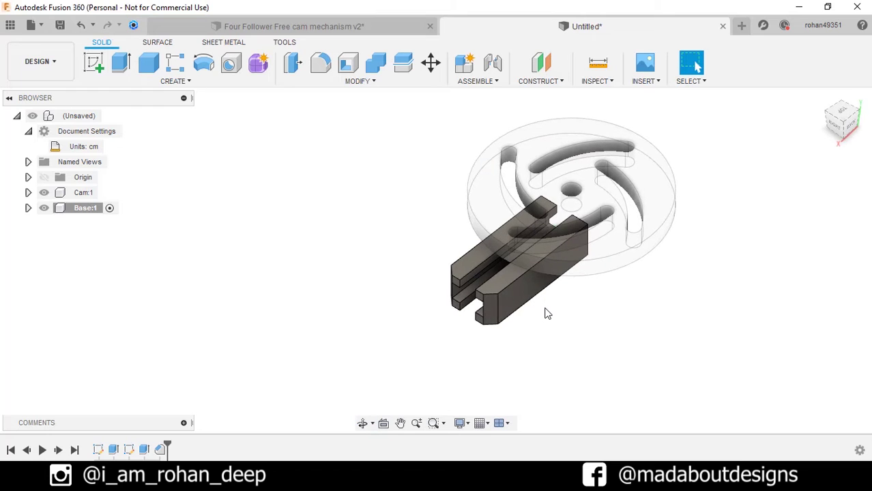
# Step: Circular-pattern both fork bodies with quantity 4 around the cam's vertical axis
pyautogui.click(178, 81)
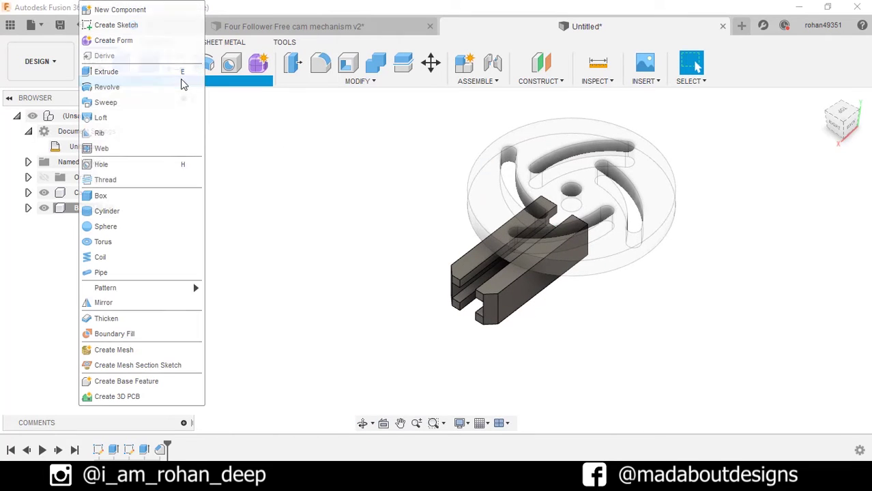
pyautogui.moveTo(179, 289)
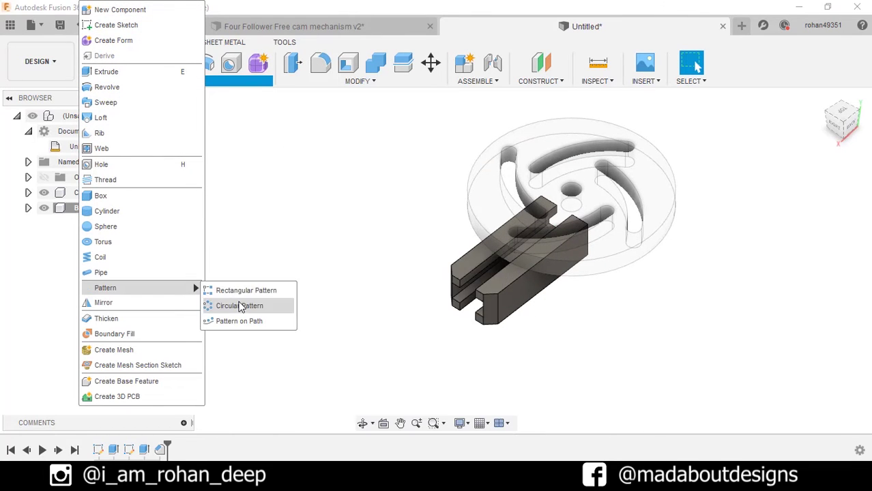
pyautogui.click(240, 307)
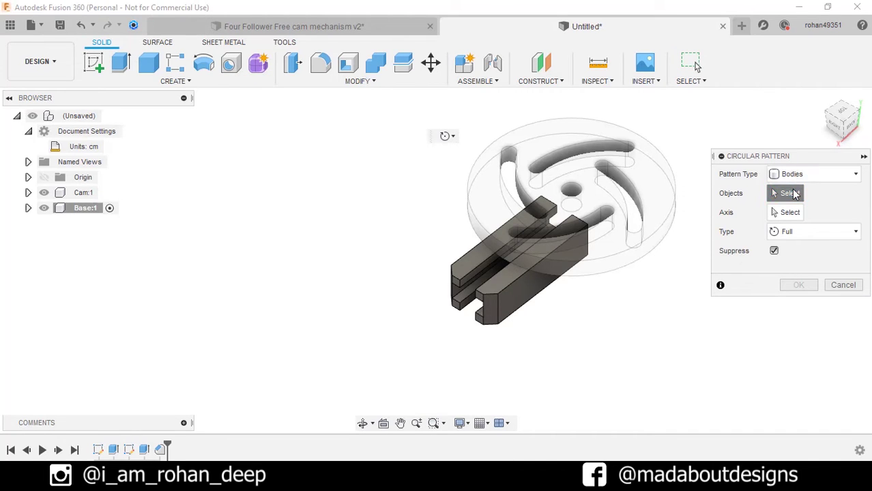
pyautogui.click(506, 300)
pyautogui.click(474, 273)
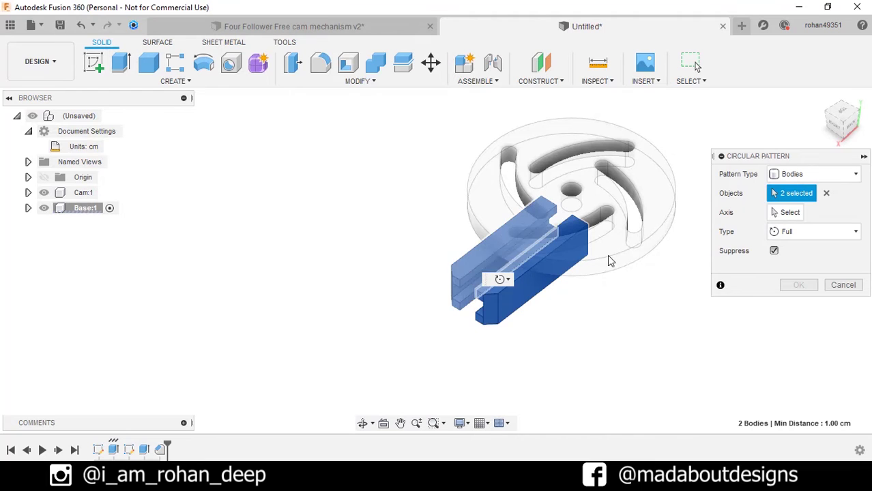
pyautogui.click(777, 213)
pyautogui.keyDown('shift'); pyautogui.moveTo(603, 181); pyautogui.dragTo(609, 169, button='middle'); pyautogui.keyUp('shift')
pyautogui.click(565, 159)
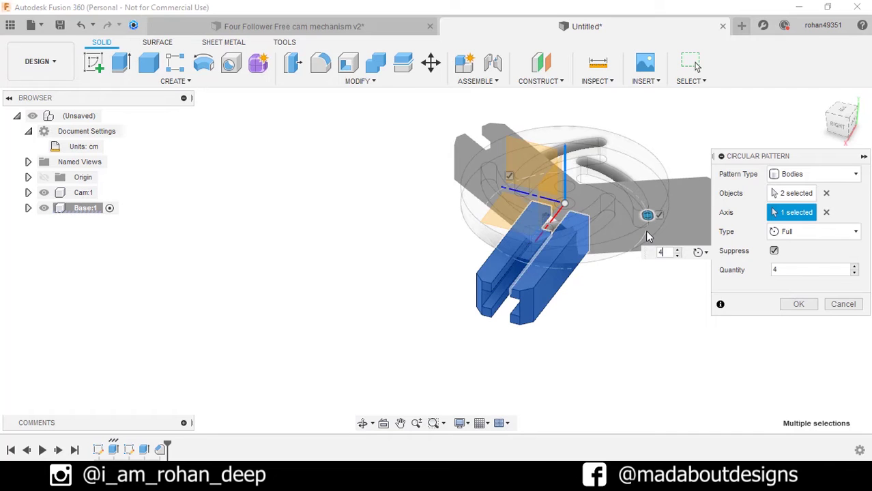
pyautogui.write('4')
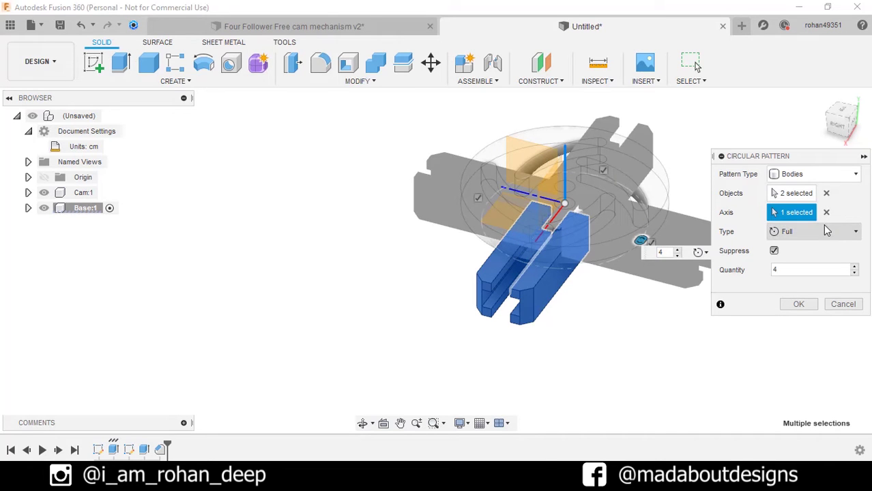
pyautogui.click(798, 304)
pyautogui.keyDown('shift'); pyautogui.moveTo(702, 328); pyautogui.dragTo(747, 226, button='middle'); pyautogui.keyUp('shift')
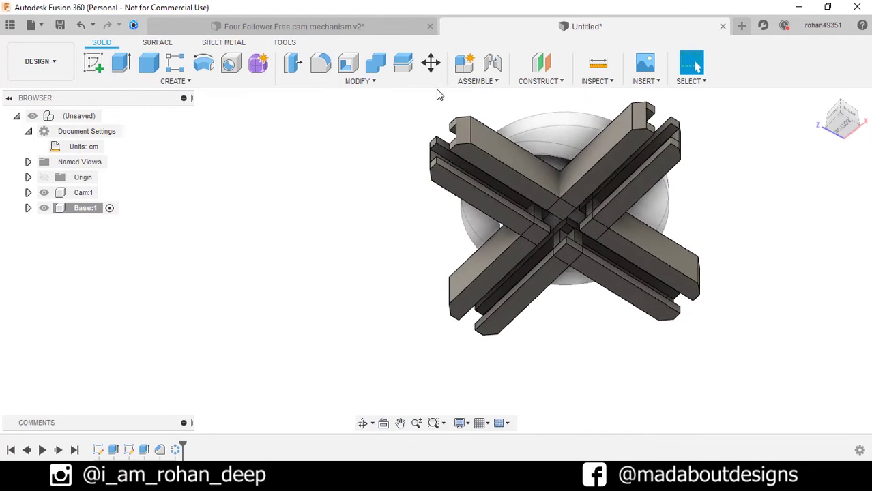
# Step: Join the left arm pair, then the upper arm pair, into single bodies
pyautogui.click(373, 64)
pyautogui.moveTo(380, 185); pyautogui.dragTo(324, 186, button='middle')
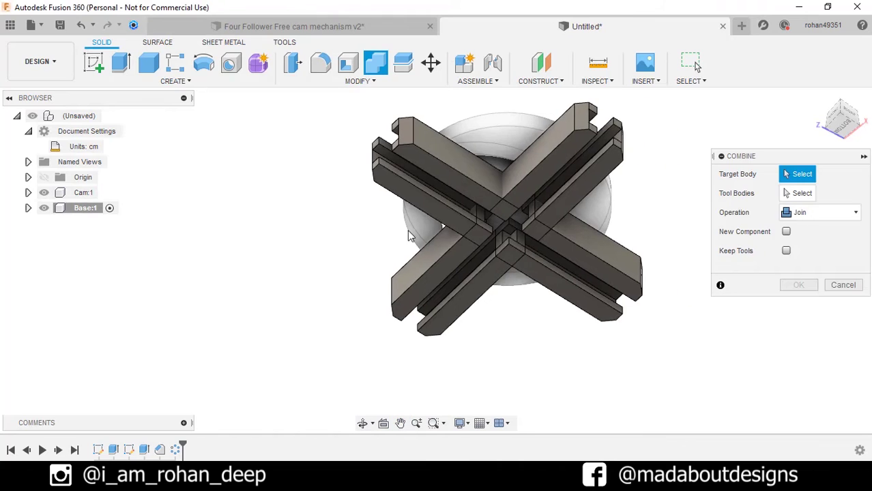
pyautogui.click(431, 209)
pyautogui.click(441, 267)
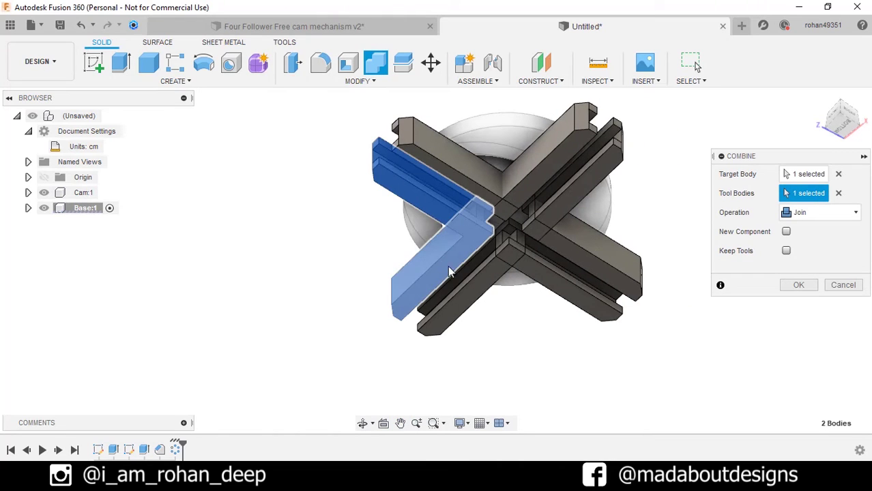
pyautogui.click(798, 285)
pyautogui.rightClick(800, 291)
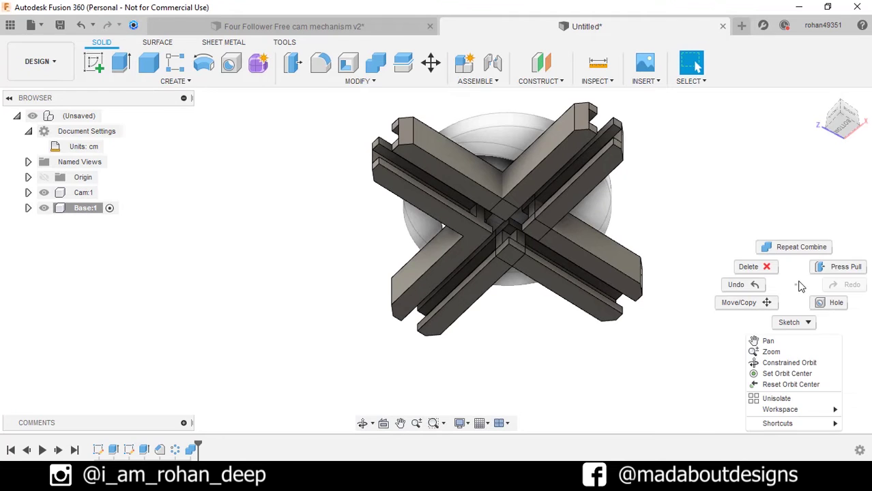
pyautogui.click(791, 245)
pyautogui.click(460, 197)
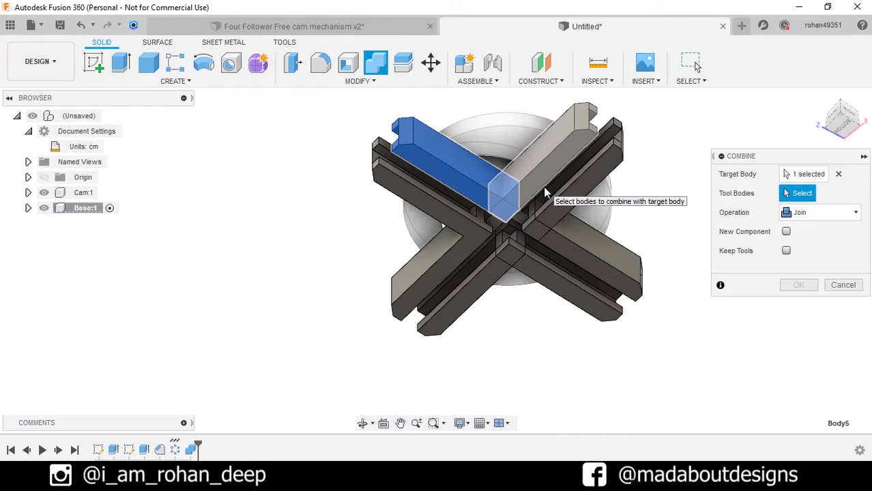
pyautogui.click(559, 147)
pyautogui.click(798, 285)
# Step: Join the lower and right arm pairs with Repeat Combine to complete the L-shaped pieces
pyautogui.rightClick(787, 286)
pyautogui.click(792, 248)
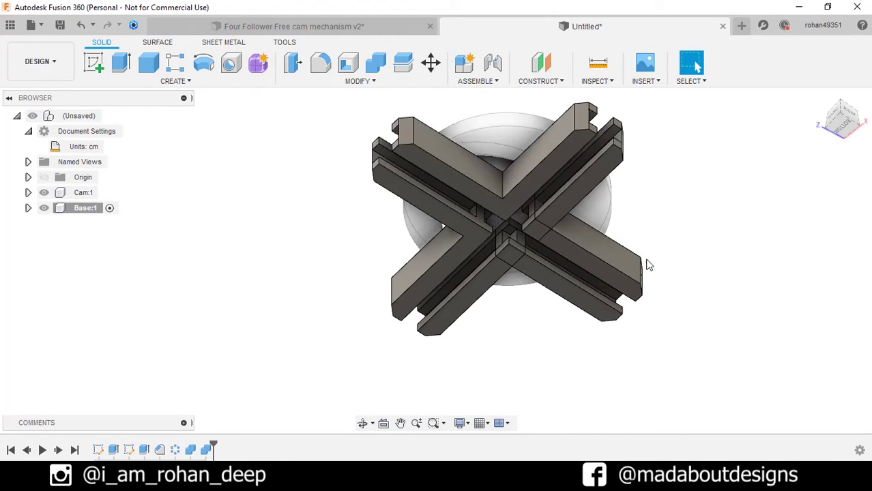
pyautogui.click(486, 276)
pyautogui.click(450, 301)
pyautogui.click(784, 286)
pyautogui.rightClick(782, 286)
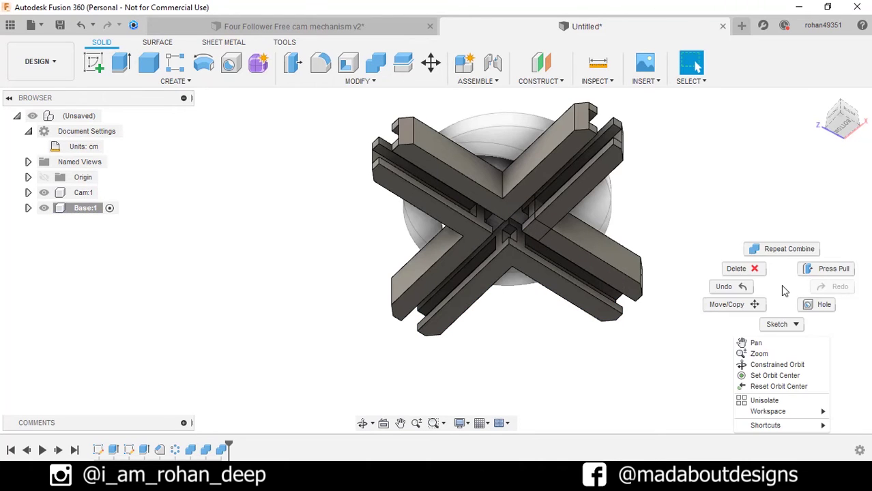
pyautogui.click(788, 248)
pyautogui.click(593, 246)
pyautogui.click(594, 176)
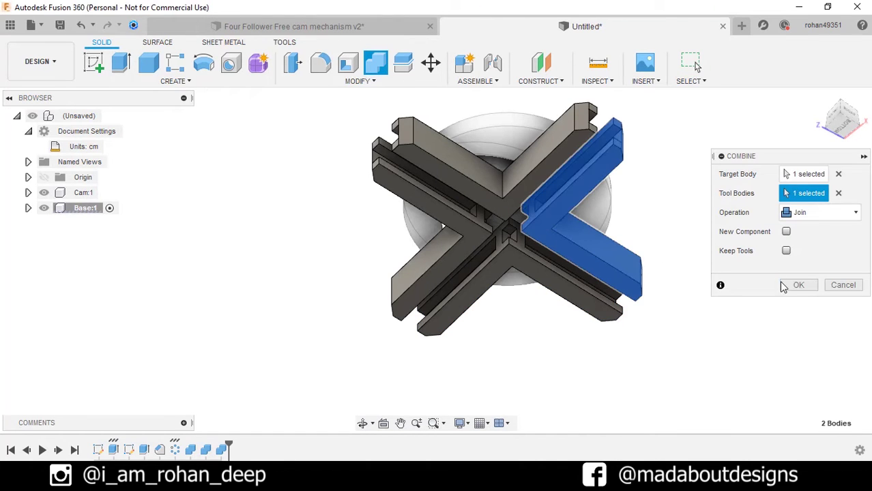
pyautogui.click(798, 285)
pyautogui.scroll(-2, 717, 205)
pyautogui.moveTo(716, 204); pyautogui.dragTo(829, 295)
pyautogui.press('Escape')
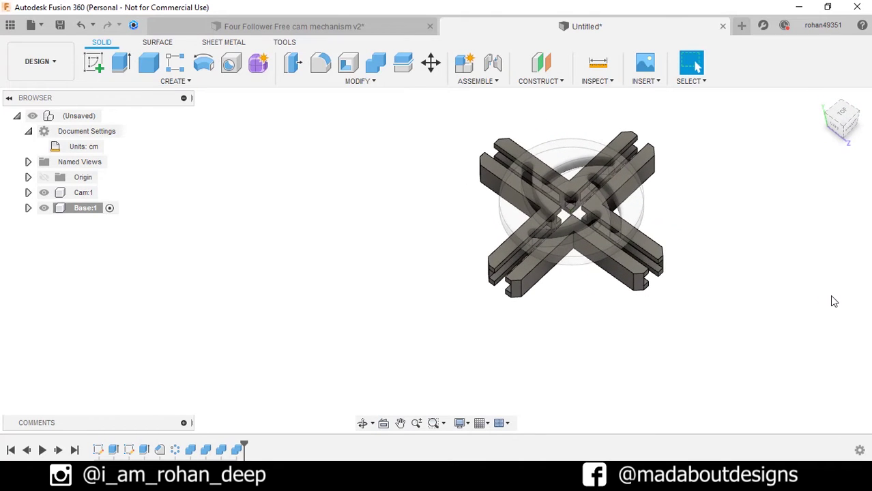
# Step: Activate the root assembly and create a new component named Followers
pyautogui.click(110, 116)
pyautogui.moveTo(321, 178); pyautogui.dragTo(215, 212, button='middle')
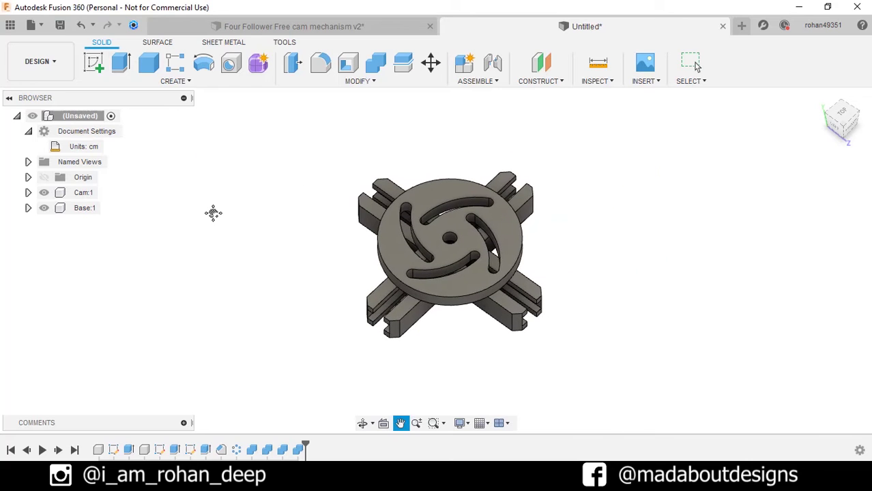
pyautogui.click(458, 68)
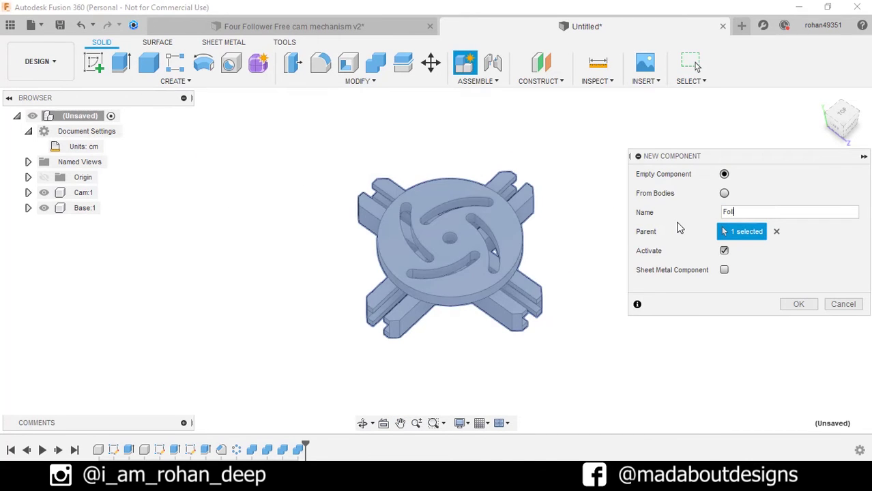
pyautogui.click(786, 304)
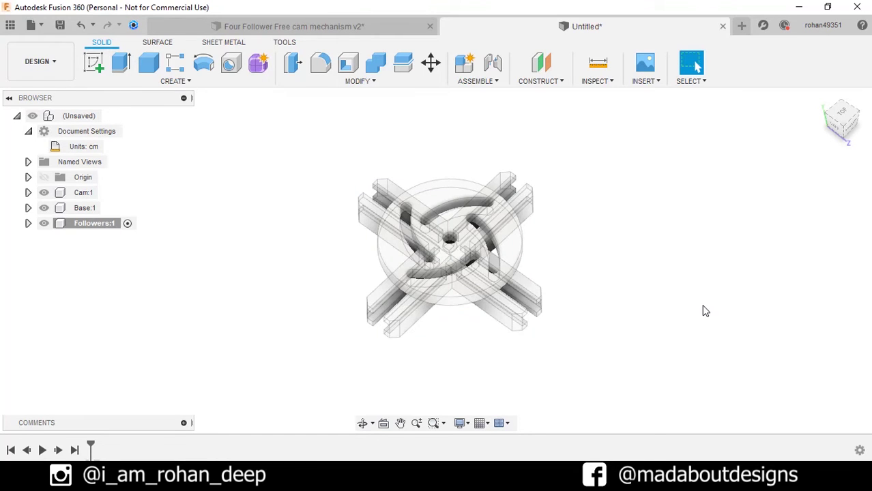
# Step: Start a sketch on a follower's front face and hide the Cam:1 body
pyautogui.click(93, 63)
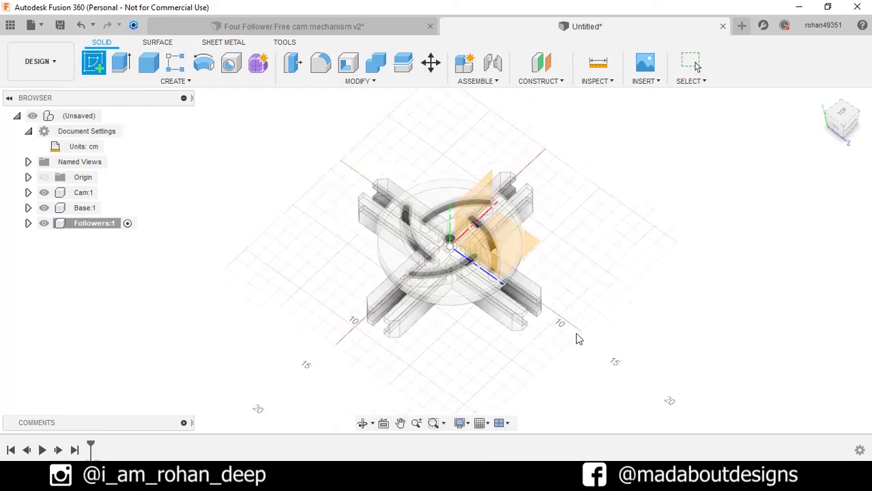
pyautogui.scroll(6, 532, 330)
pyautogui.keyDown('shift'); pyautogui.moveTo(531, 328); pyautogui.dragTo(502, 304, button='middle'); pyautogui.keyUp('shift')
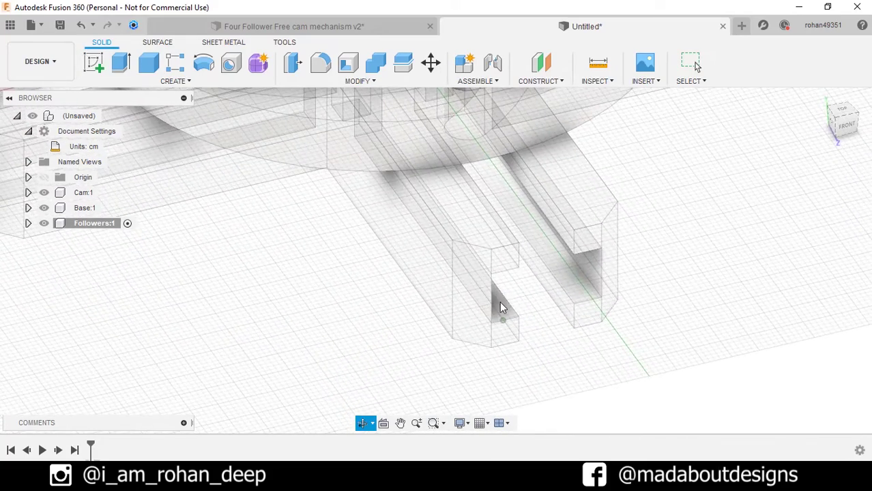
pyautogui.click(505, 267)
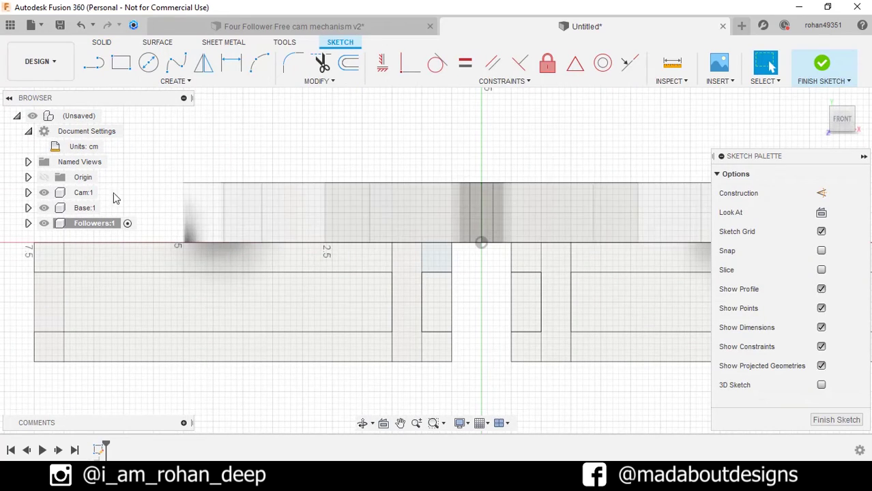
pyautogui.click(44, 193)
pyautogui.scroll(-3, 403, 177)
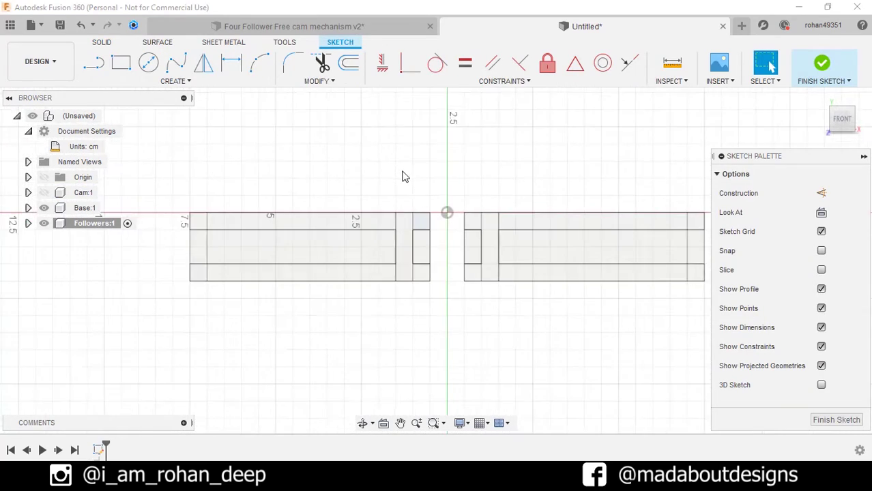
# Step: Project the two inner corner points of the groove outline into the sketch
pyautogui.click(262, 81)
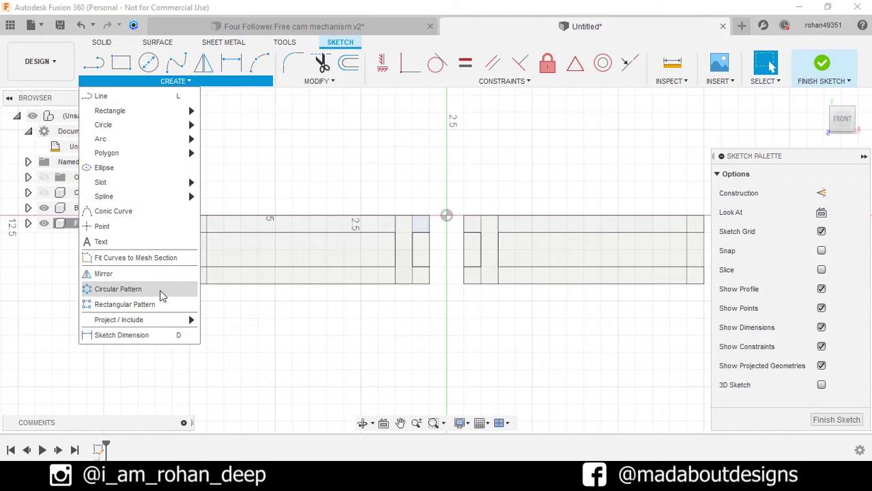
pyautogui.moveTo(164, 318)
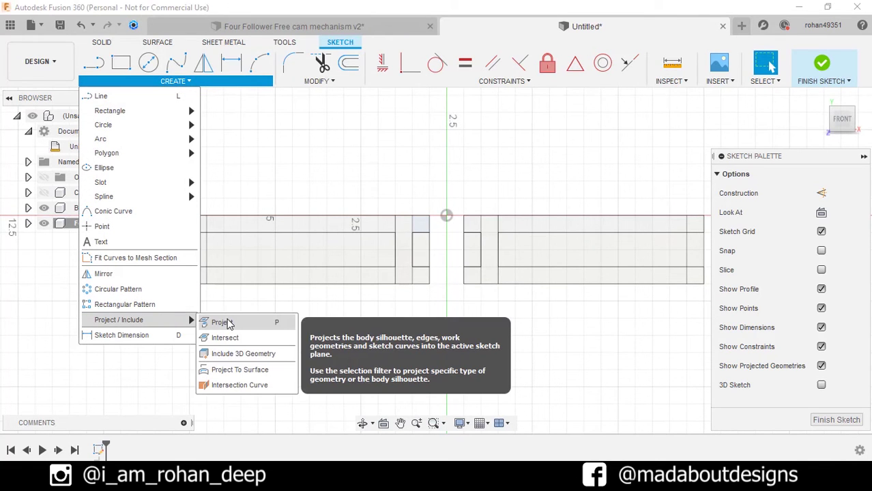
pyautogui.click(229, 323)
pyautogui.scroll(3, 466, 246)
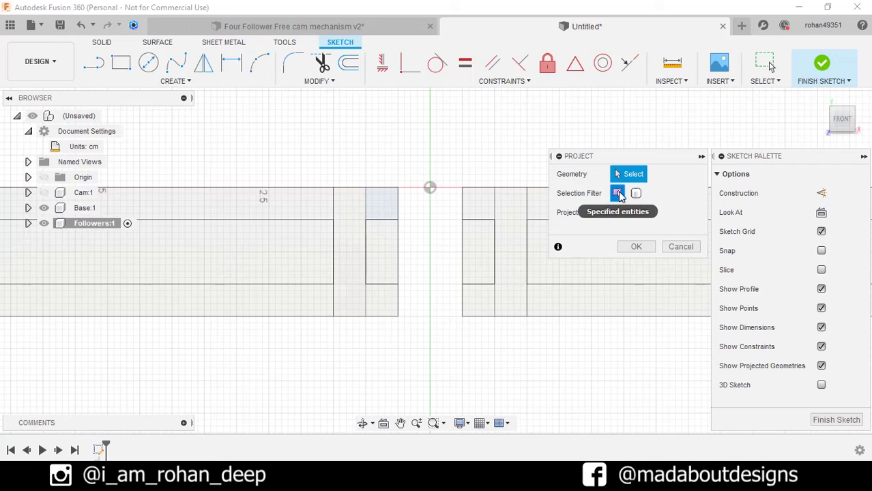
pyautogui.click(617, 194)
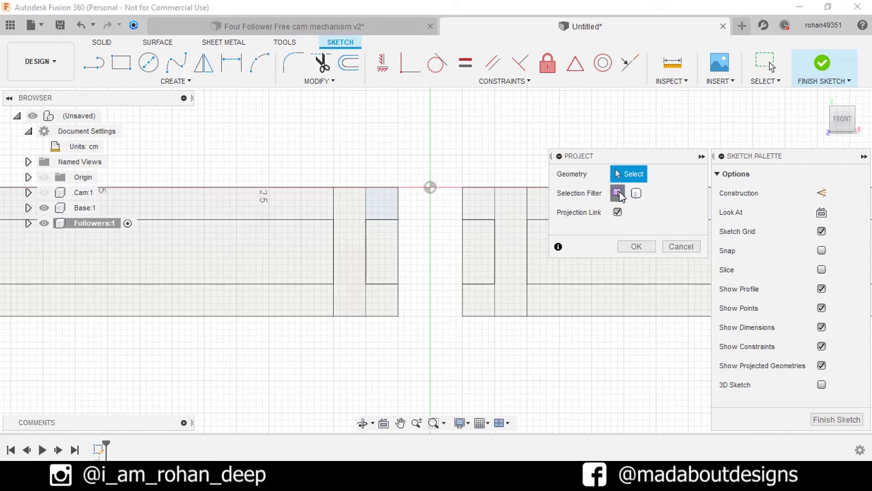
pyautogui.click(495, 222)
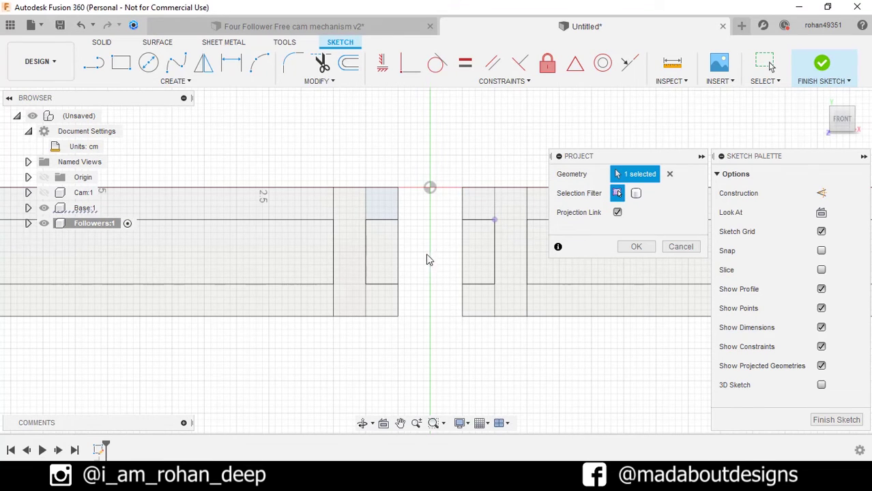
pyautogui.click(365, 284)
pyautogui.click(634, 246)
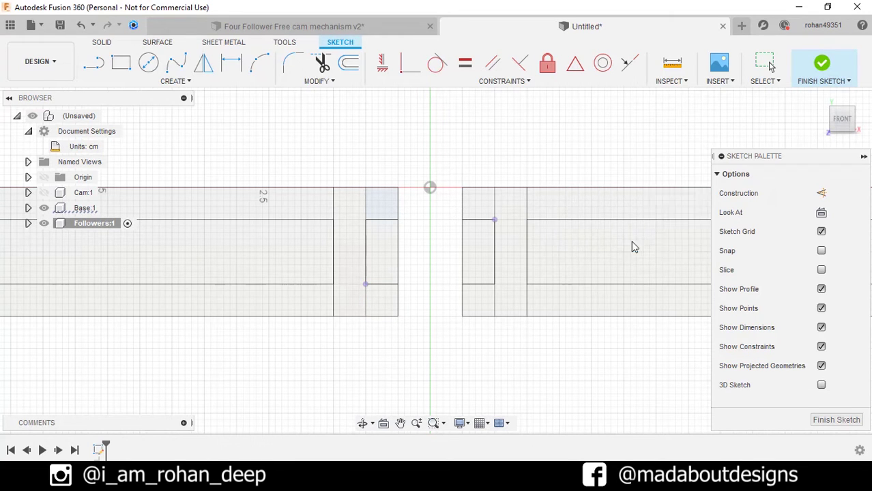
# Step: Draw a rectangle between the two projected points and finish the sketch
pyautogui.click(131, 63)
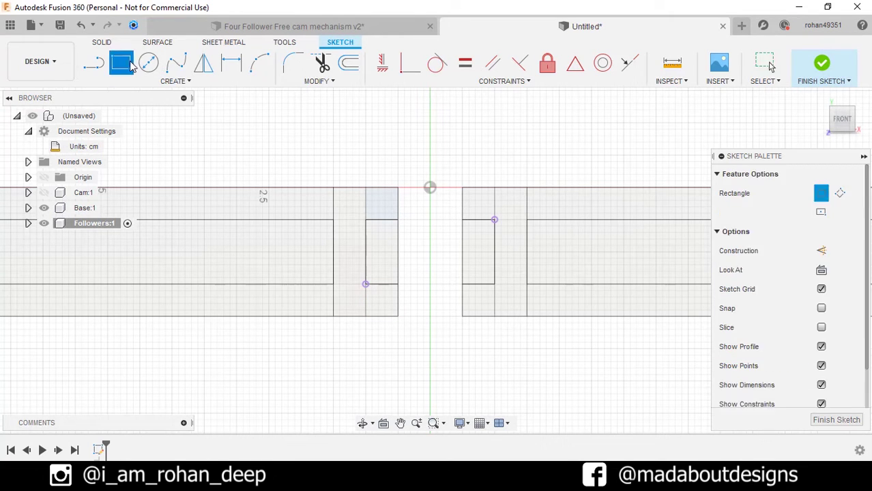
pyautogui.click(494, 219)
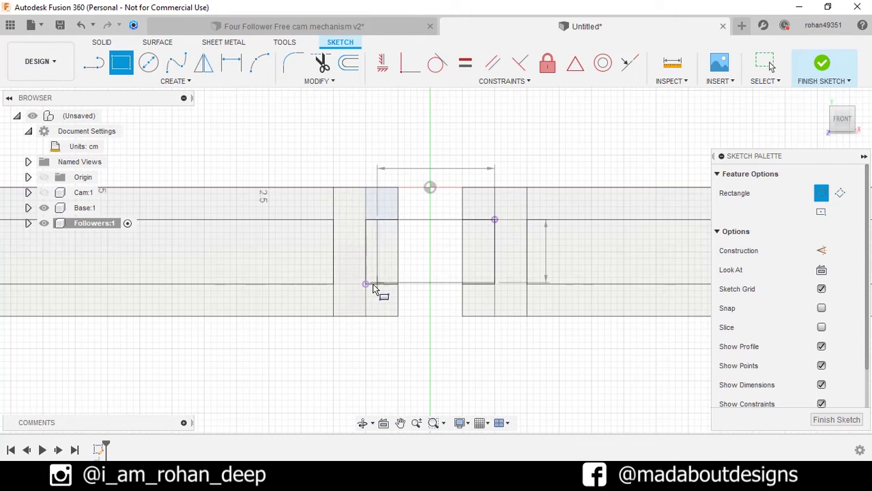
pyautogui.click(365, 284)
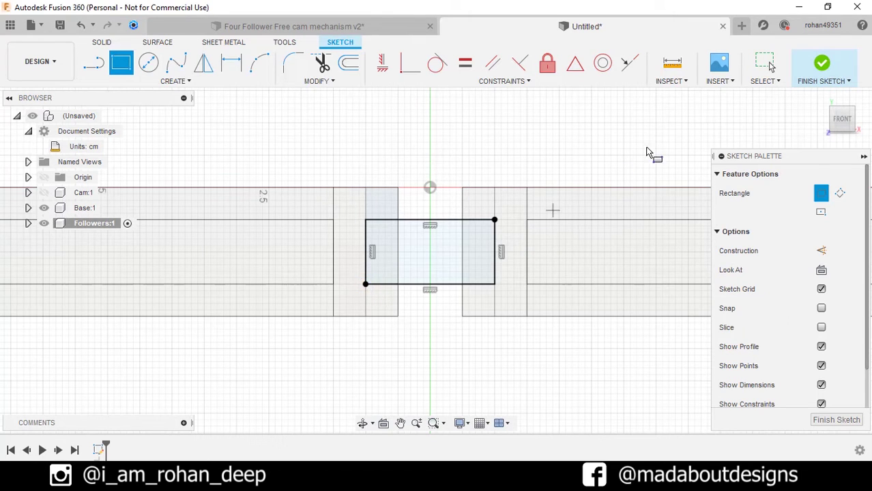
pyautogui.click(821, 63)
pyautogui.keyDown('shift'); pyautogui.moveTo(593, 138); pyautogui.dragTo(518, 146, button='middle'); pyautogui.keyUp('shift')
# Step: Extrude the rectangle 6 cm back along the arm as a new follower body
pyautogui.click(121, 62)
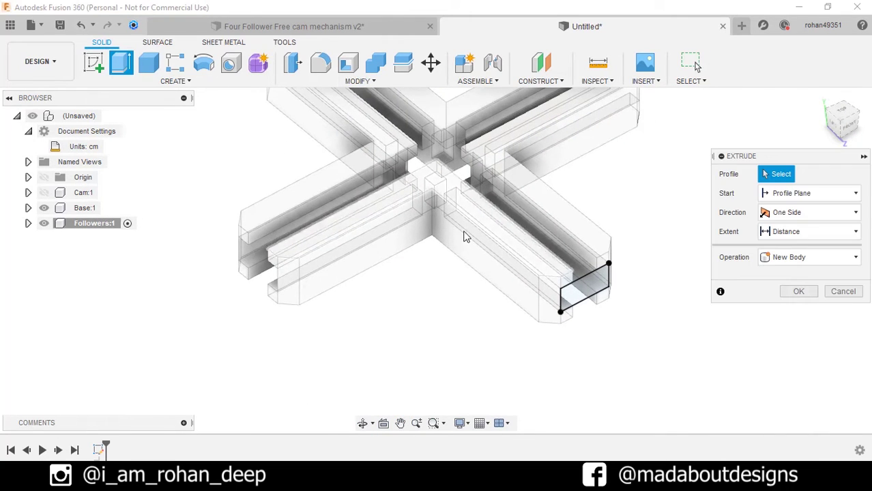
pyautogui.click(592, 294)
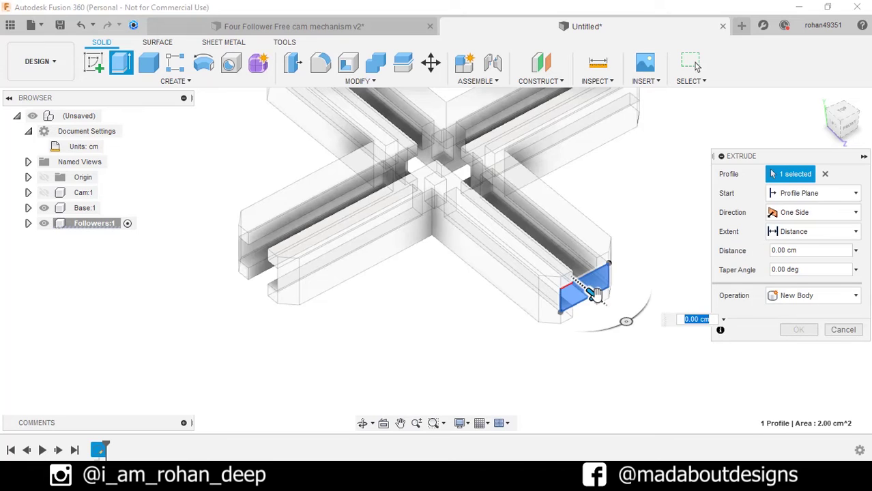
pyautogui.moveTo(594, 293); pyautogui.dragTo(569, 271)
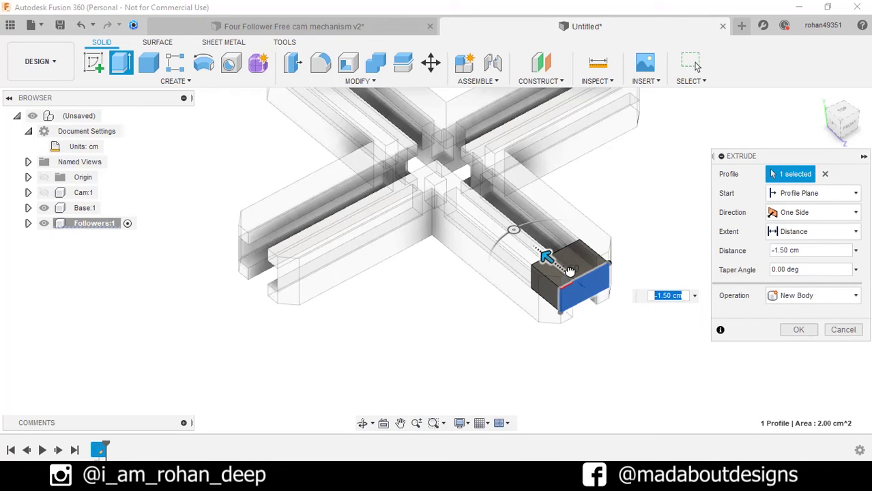
pyautogui.write('6')
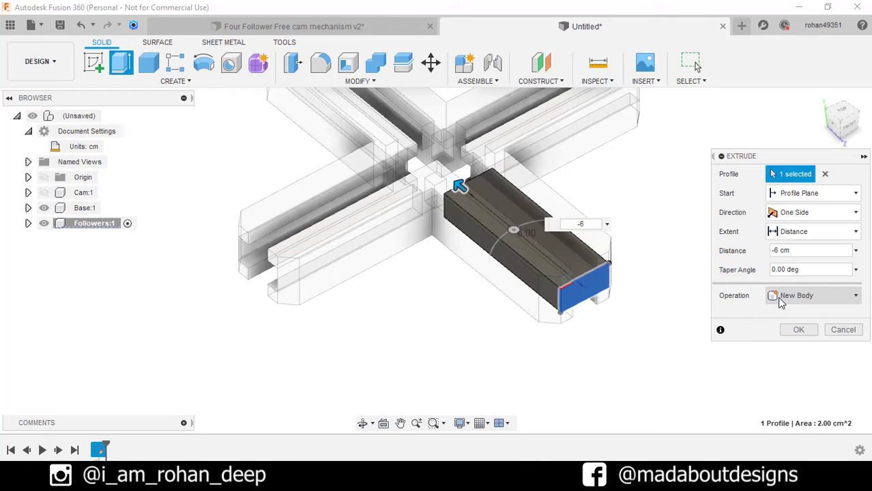
pyautogui.click(799, 329)
pyautogui.scroll(-2, 729, 254)
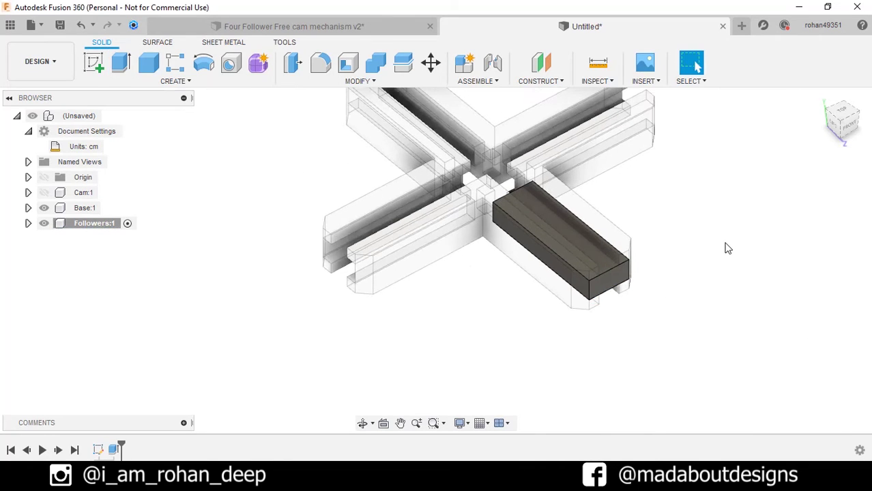
pyautogui.keyDown('shift'); pyautogui.moveTo(726, 247); pyautogui.dragTo(707, 258, button='middle'); pyautogui.keyUp('shift')
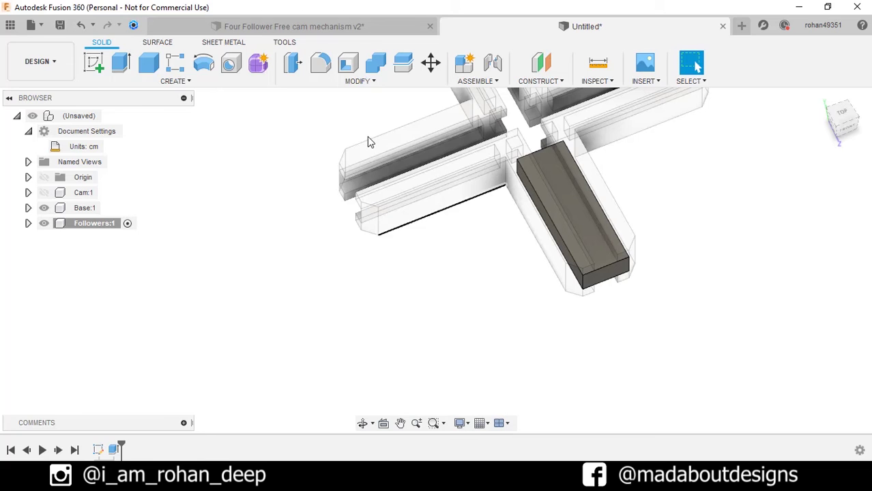
# Step: Sketch a 0.75 cm diameter circle near the inner end of the follower's top face
pyautogui.click(94, 62)
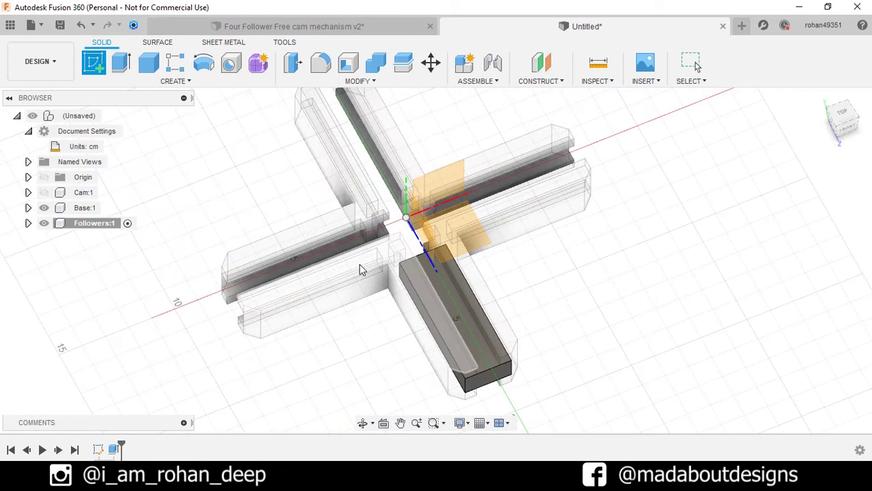
pyautogui.click(438, 282)
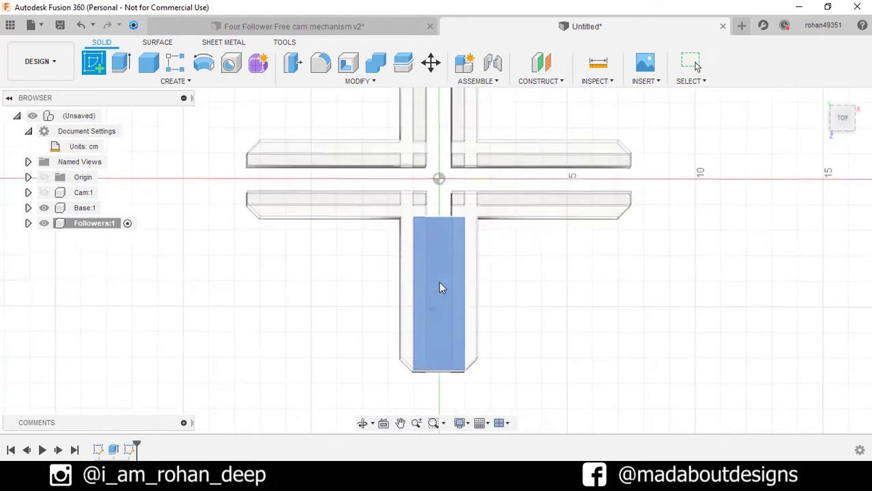
pyautogui.scroll(4, 440, 228)
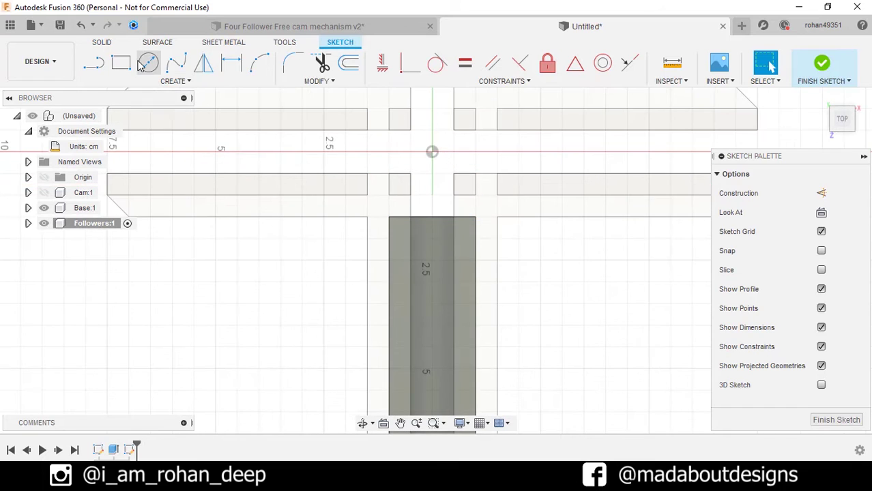
pyautogui.click(148, 63)
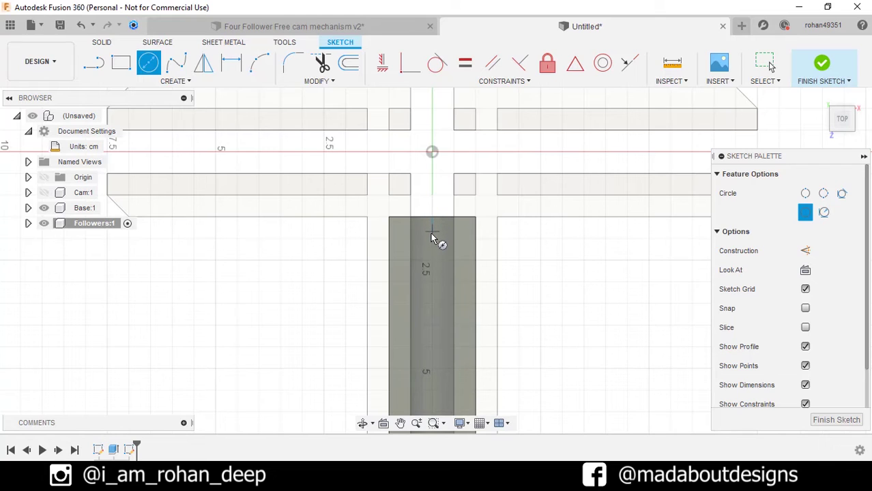
pyautogui.click(435, 258)
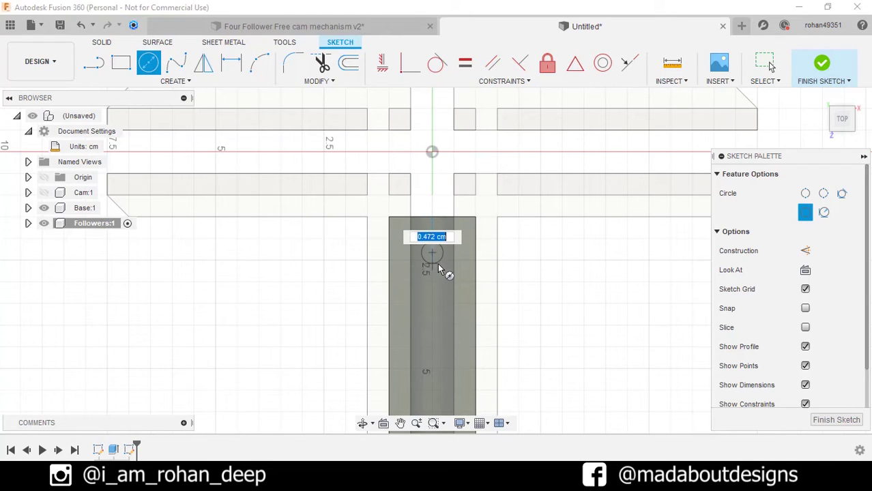
pyautogui.write('.7')
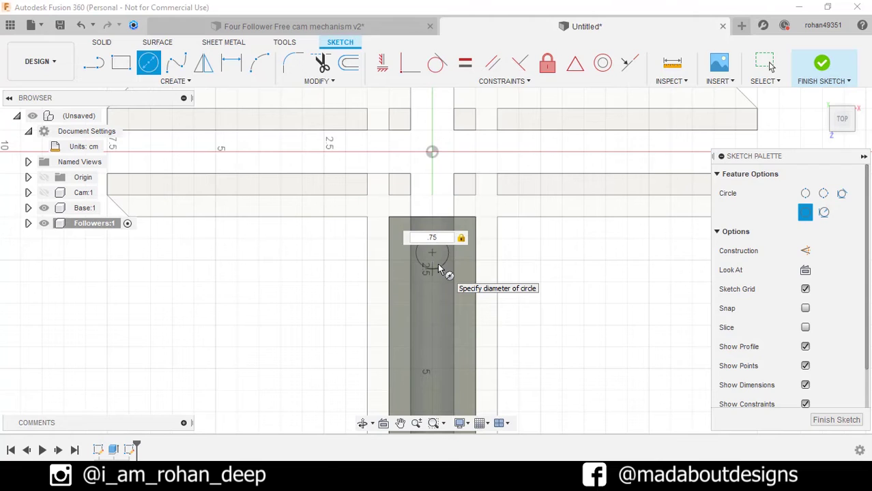
pyautogui.write('5')
pyautogui.press('Return')
pyautogui.press('Escape')
# Step: Dimension the circle centre 0.75 cm from the follower's inner end edge and finish the sketch
pyautogui.press('d')
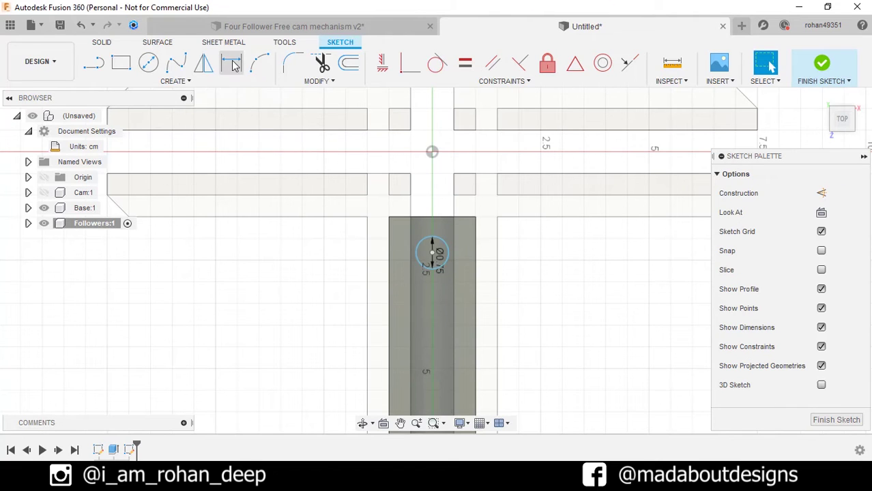
pyautogui.click(433, 253)
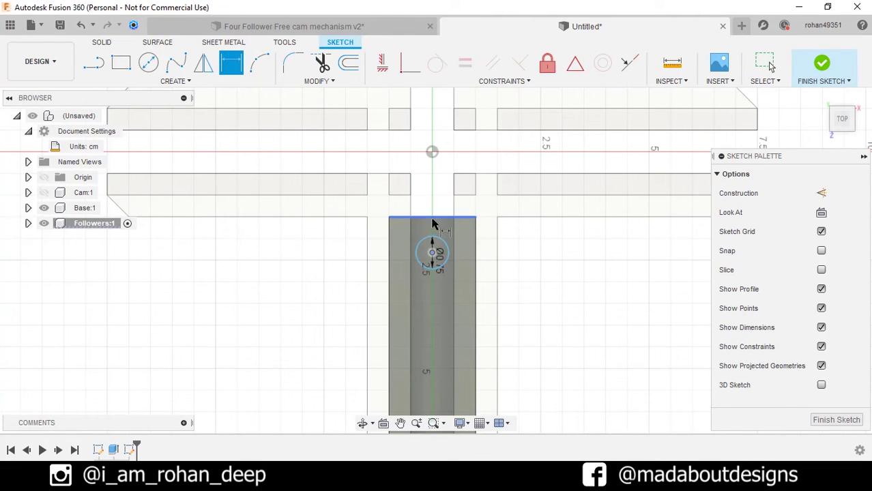
pyautogui.click(434, 218)
pyautogui.click(324, 244)
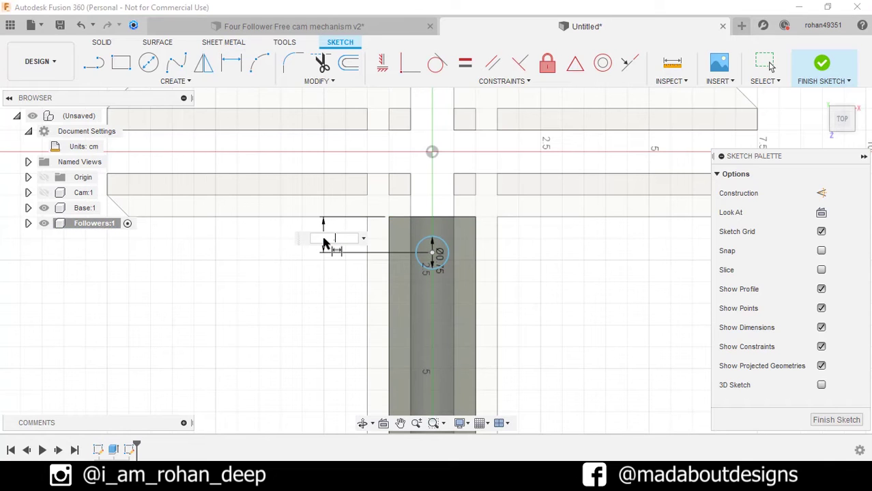
pyautogui.write('.75')
pyautogui.press('Return')
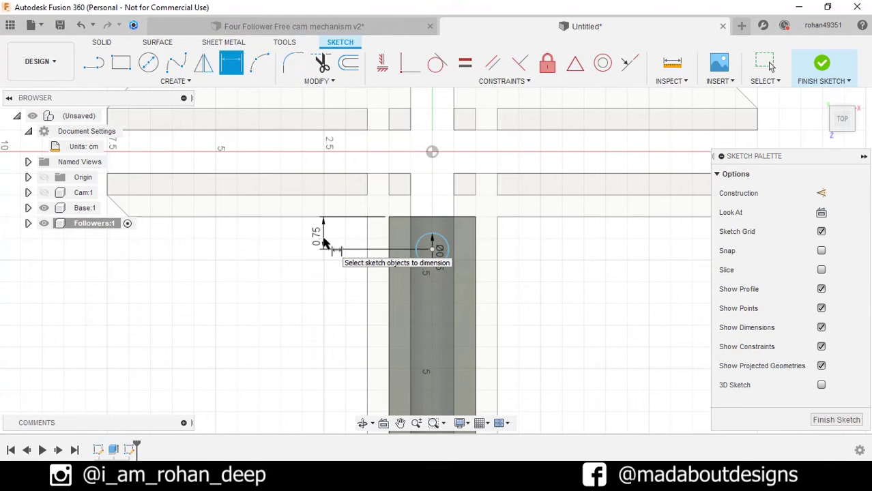
pyautogui.click(824, 72)
# Step: Extrude the 0.75 cm circle 1.5 cm as a pin joined to the follower bar
pyautogui.scroll(-3, 629, 275)
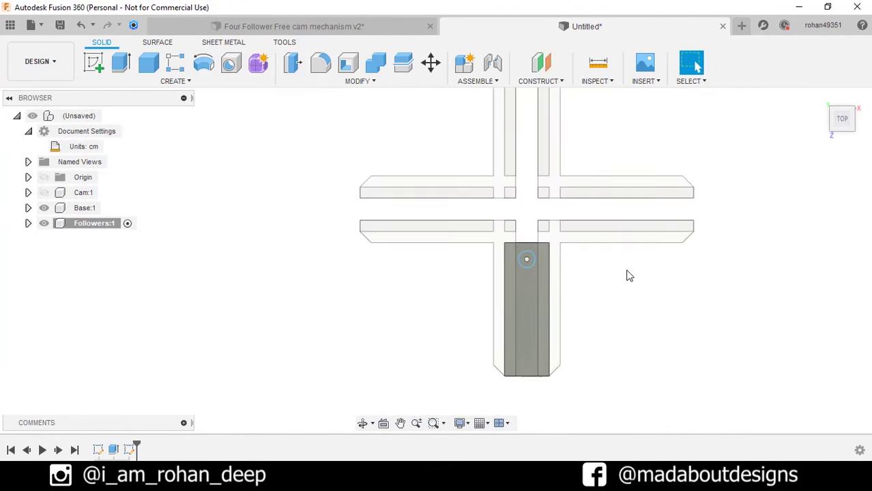
pyautogui.click(120, 64)
pyautogui.keyDown('shift'); pyautogui.moveTo(451, 306); pyautogui.dragTo(534, 262, button='middle'); pyautogui.keyUp('shift')
pyautogui.scroll(3, 534, 261)
pyautogui.click(525, 240)
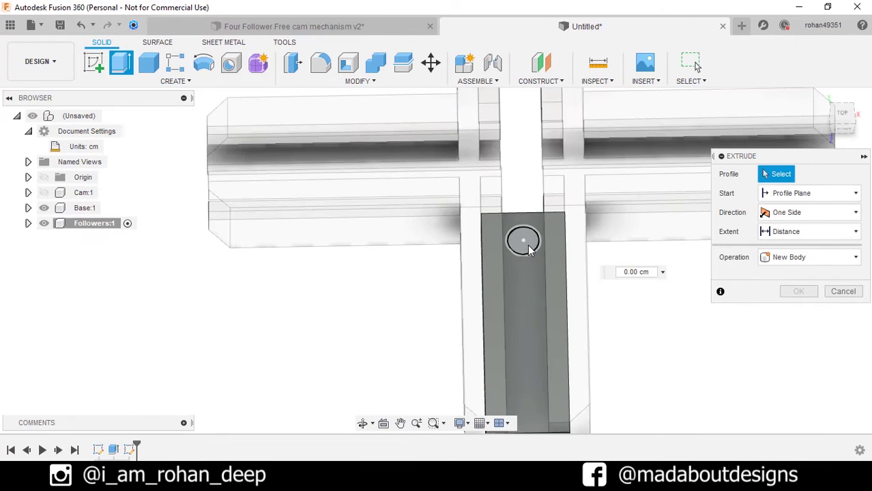
pyautogui.write('0.5')
pyautogui.keyDown('shift'); pyautogui.moveTo(523, 235); pyautogui.dragTo(533, 263, button='middle'); pyautogui.keyUp('shift')
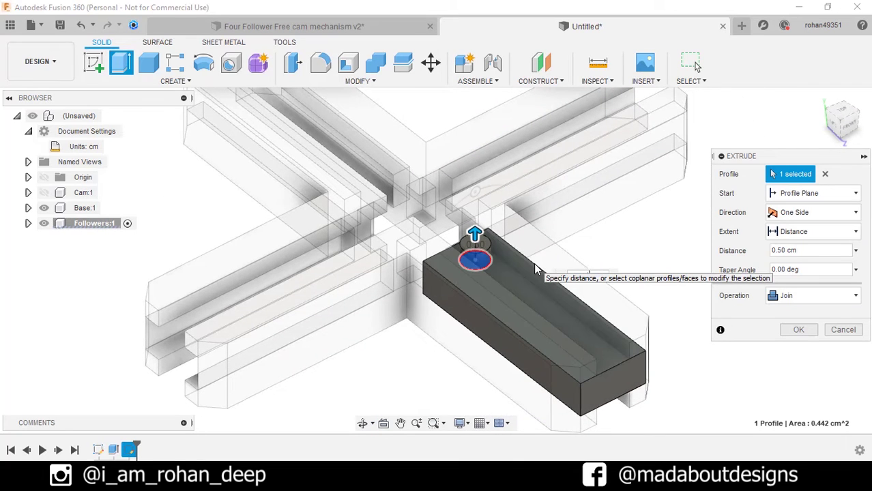
pyautogui.write('1.5')
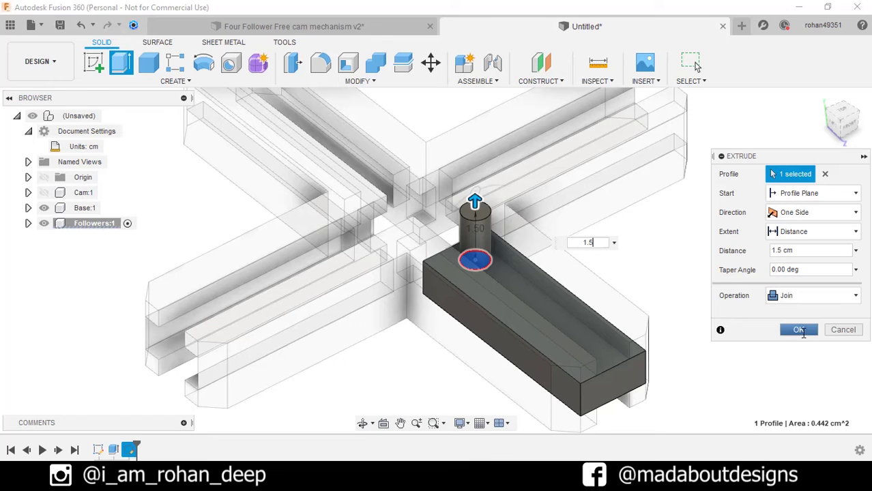
pyautogui.click(798, 330)
# Step: Make the Cam body visible again around the pinned follower
pyautogui.scroll(-3, 747, 264)
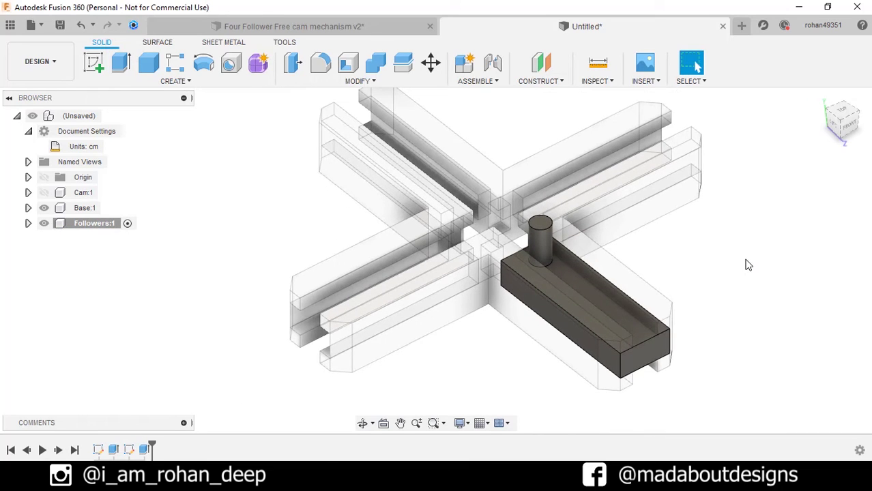
pyautogui.moveTo(748, 265); pyautogui.dragTo(717, 251, button='middle')
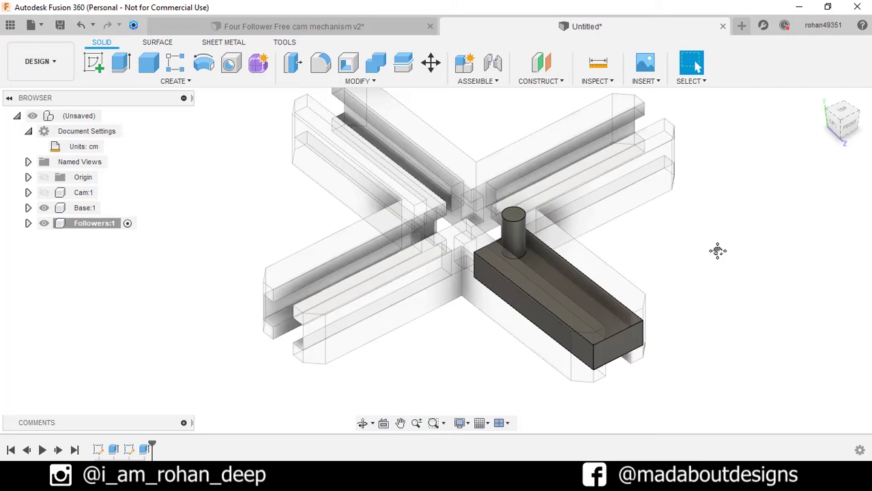
pyautogui.click(44, 192)
pyautogui.moveTo(212, 204)
pyautogui.keyDown('shift'); pyautogui.mouseDown(button='middle')
pyautogui.moveTo(197, 169)
pyautogui.moveTo(208, 252)
pyautogui.moveTo(196, 198)
pyautogui.mouseUp(button='middle'); pyautogui.keyUp('shift')
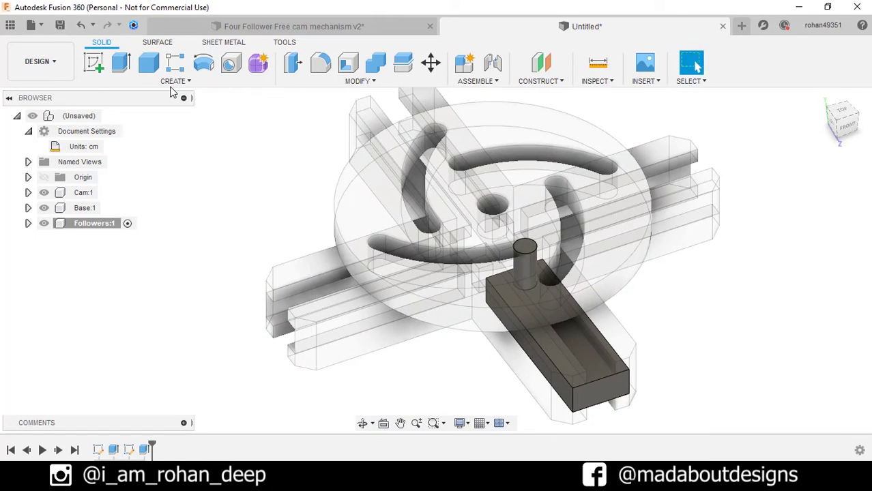
# Step: Circular-pattern the pinned follower body four times around the cam's central vertical axis
pyautogui.click(175, 82)
pyautogui.moveTo(195, 292)
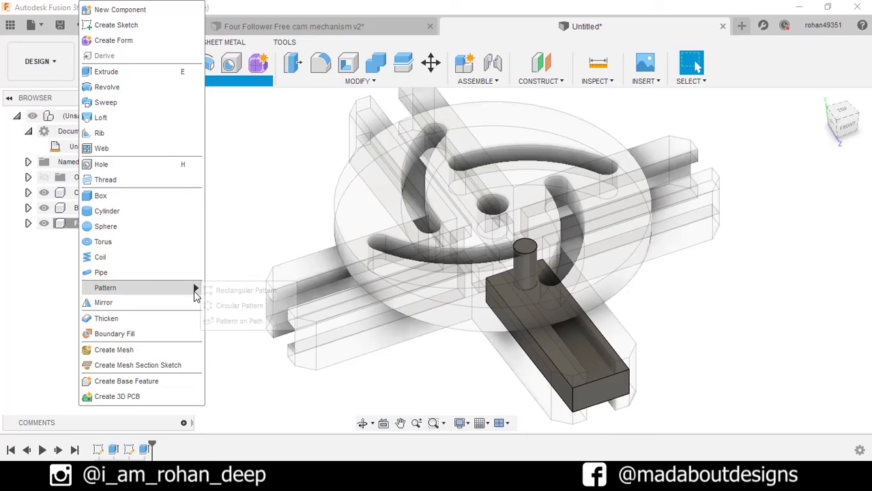
pyautogui.click(225, 306)
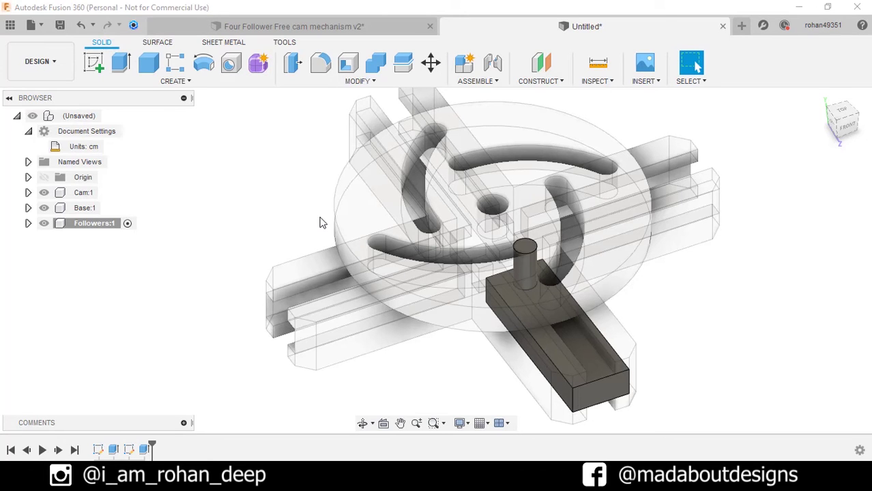
pyautogui.moveTo(321, 224); pyautogui.dragTo(265, 188, button='middle')
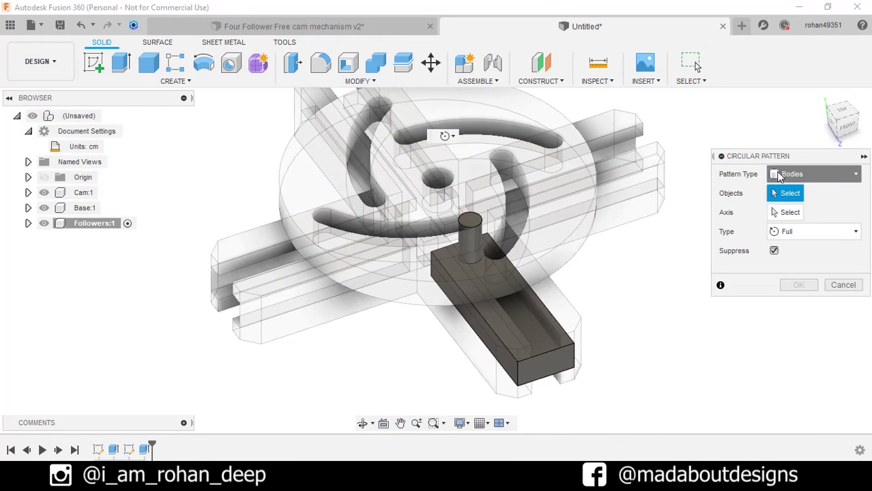
pyautogui.click(780, 176)
pyautogui.click(791, 207)
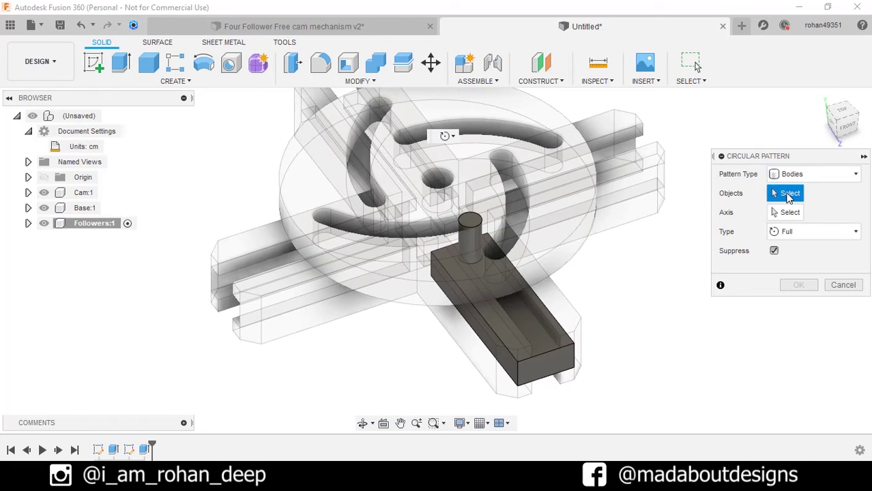
pyautogui.click(537, 361)
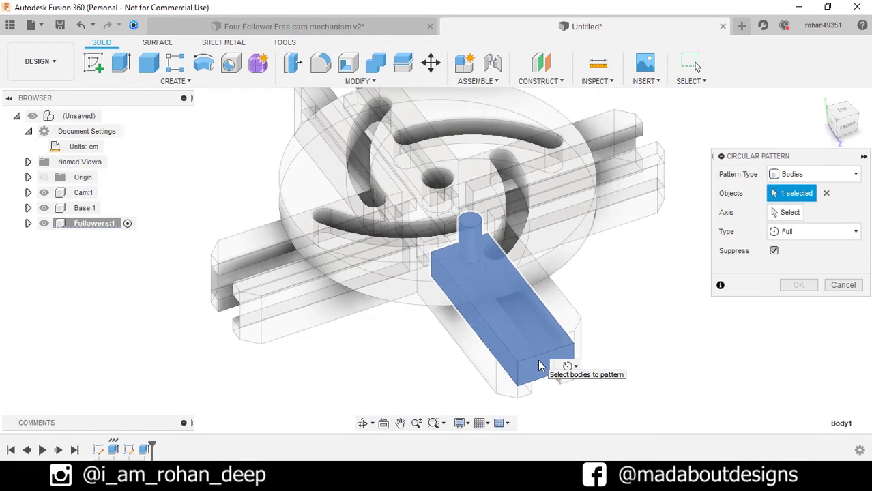
pyautogui.click(780, 212)
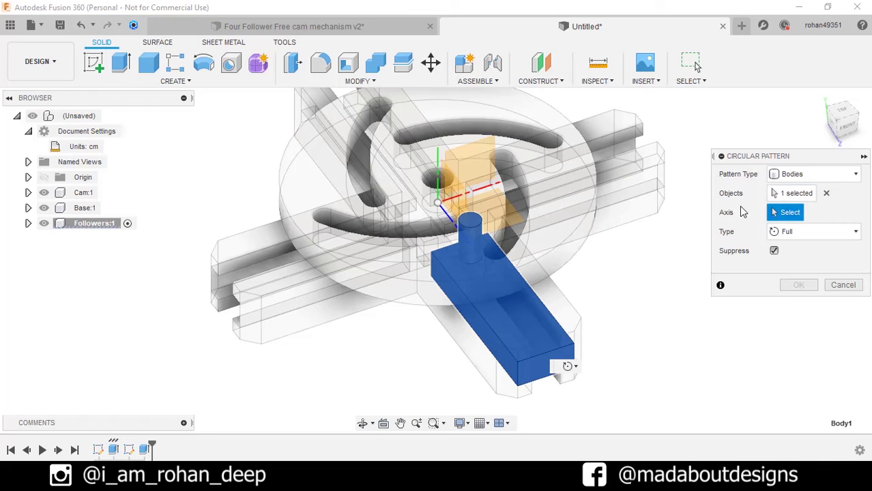
pyautogui.click(437, 153)
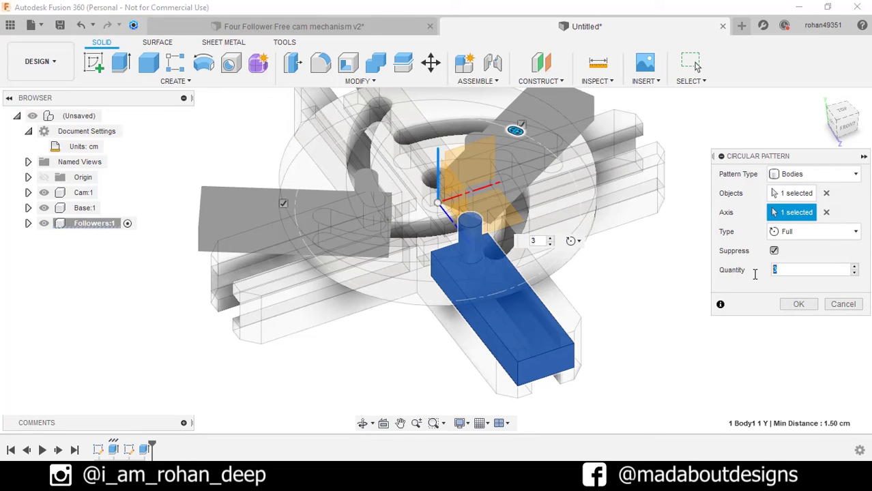
pyautogui.press('Return')
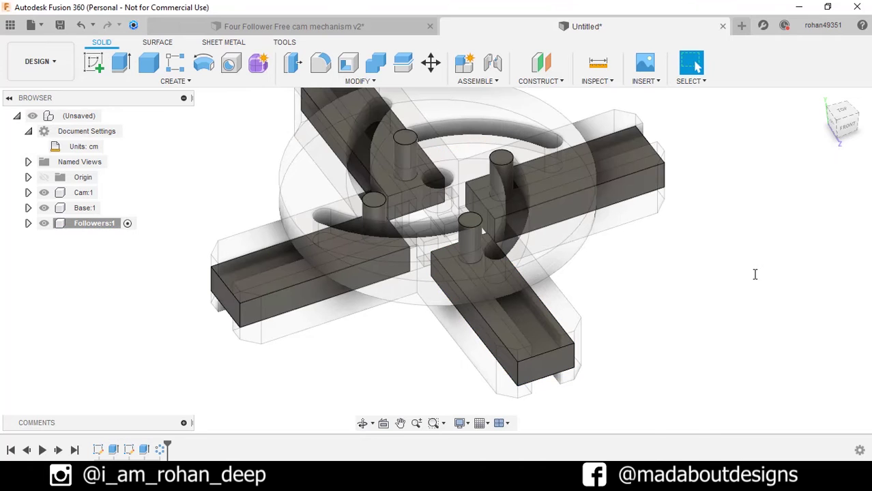
pyautogui.keyDown('shift'); pyautogui.moveTo(740, 279); pyautogui.dragTo(590, 296, button='middle'); pyautogui.keyUp('shift')
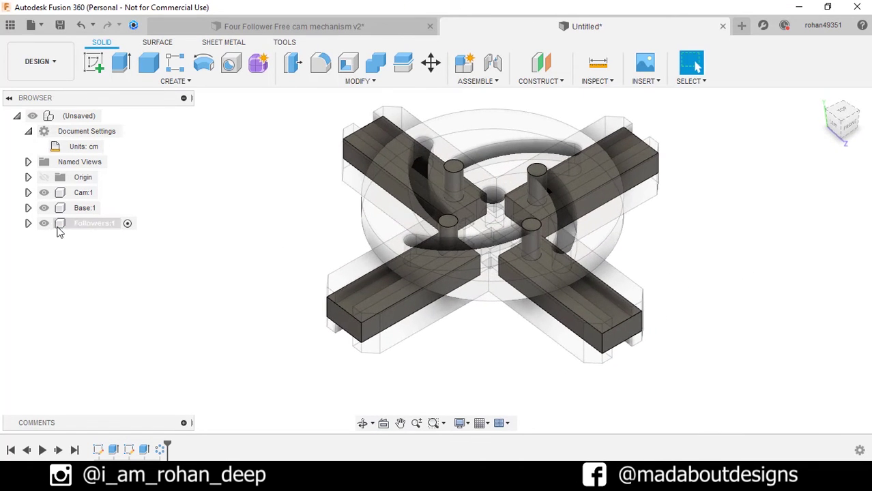
# Step: Convert the four follower bodies in Followers into separate components with Create Components from Bodies
pyautogui.click(28, 224)
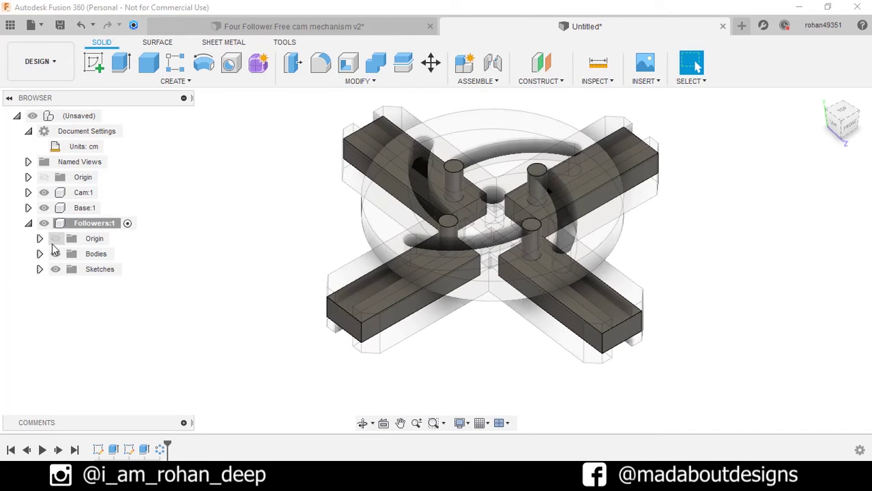
pyautogui.click(40, 253)
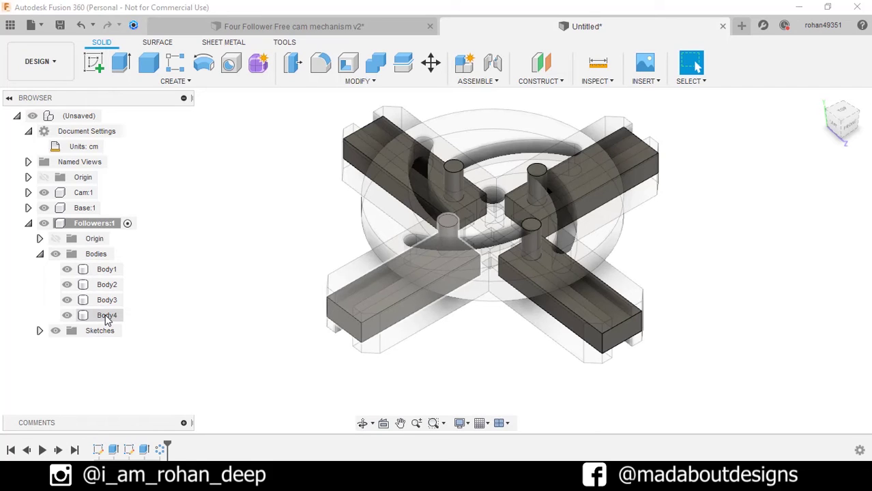
pyautogui.click(104, 270)
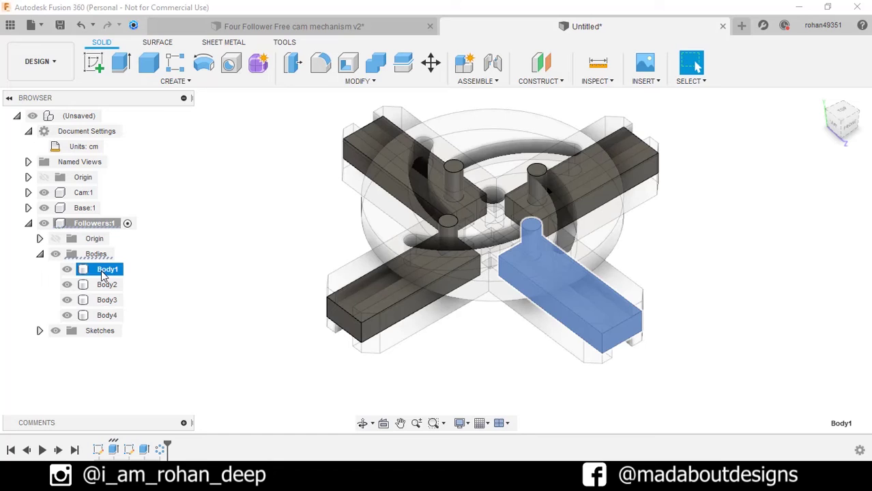
pyautogui.keyDown('shift'); pyautogui.click(103, 316); pyautogui.keyUp('shift')
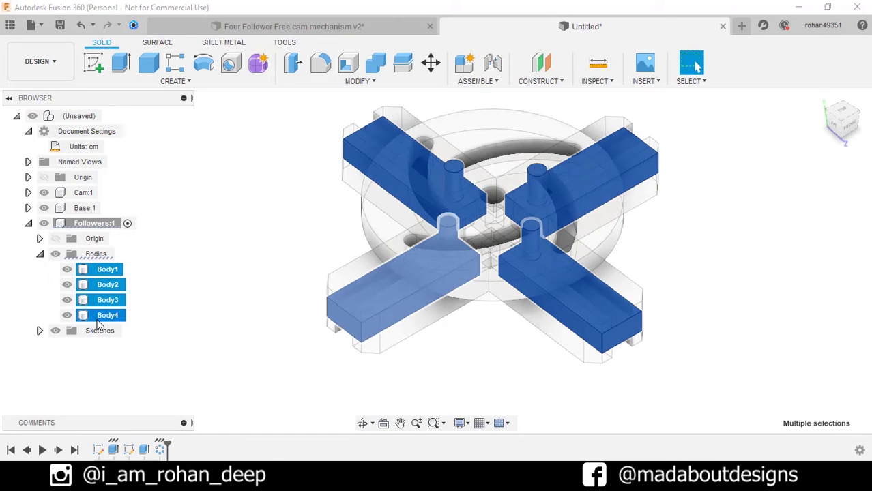
pyautogui.rightClick(98, 326)
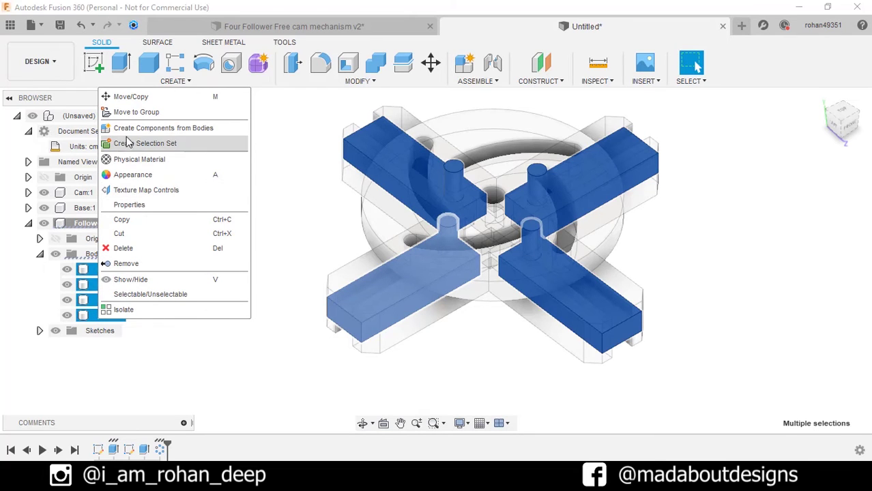
pyautogui.click(127, 128)
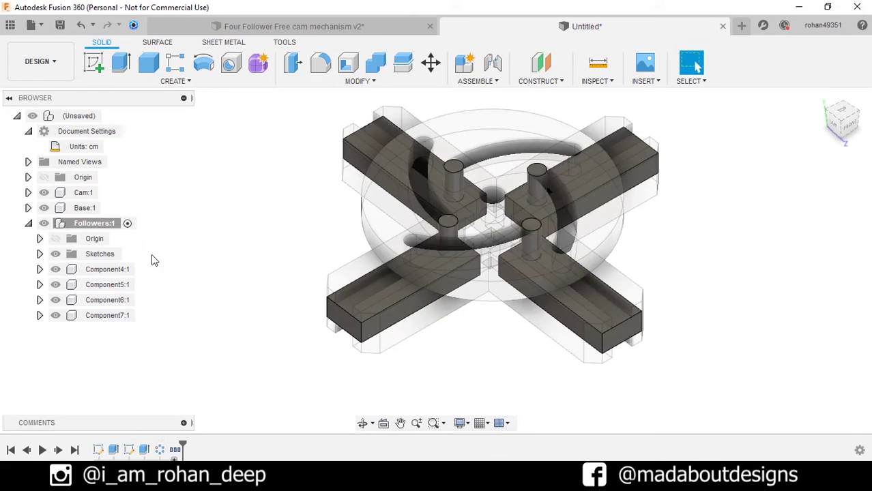
# Step: Check which follower each of Component4:1–Component7:1 is, then collapse Followers
pyautogui.click(109, 302)
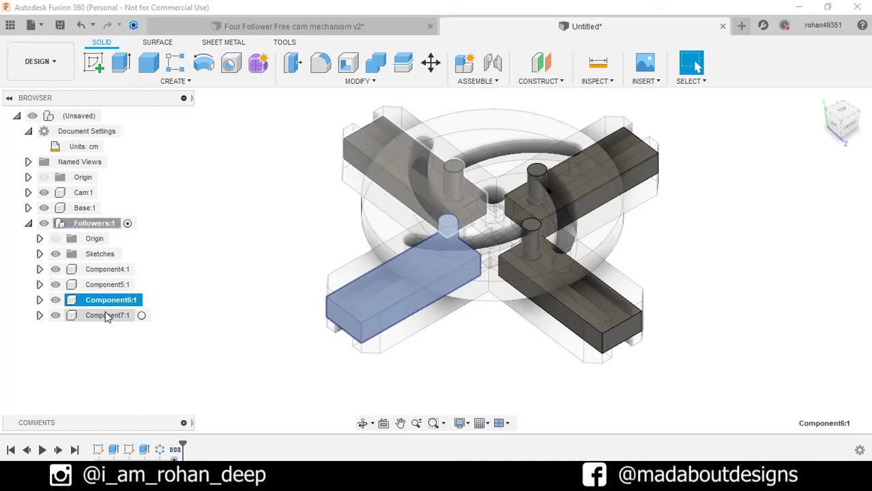
pyautogui.click(102, 315)
pyautogui.click(94, 349)
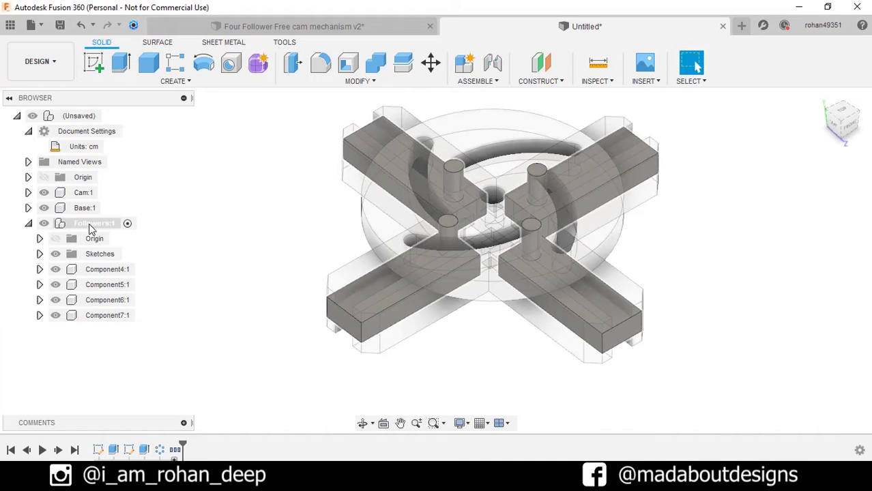
pyautogui.click(28, 223)
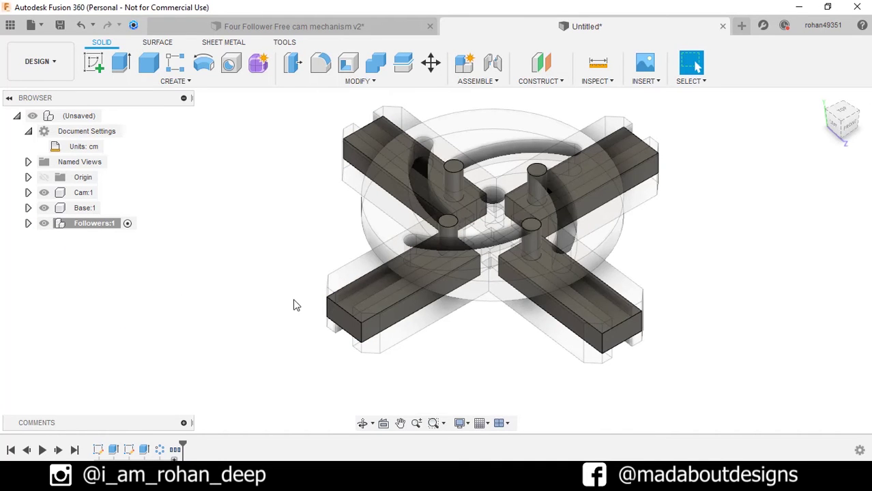
pyautogui.keyDown('shift'); pyautogui.moveTo(294, 305); pyautogui.dragTo(402, 321, button='middle'); pyautogui.keyUp('shift')
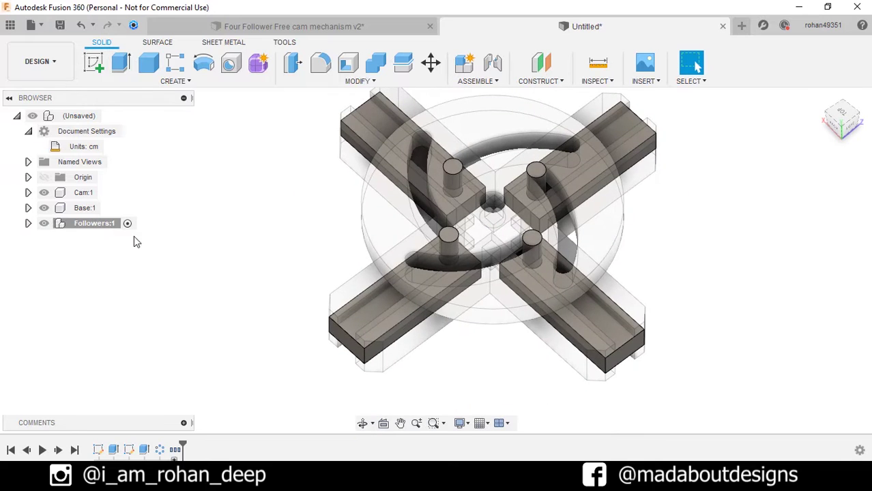
# Step: Activate the (Unsaved) root assembly and orbit to view the cam disc's top
pyautogui.click(110, 116)
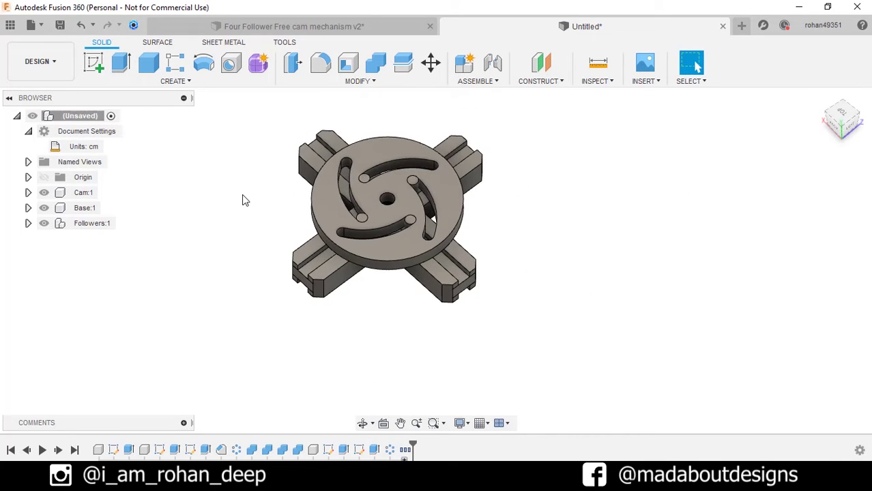
pyautogui.keyDown('shift'); pyautogui.moveTo(258, 207); pyautogui.dragTo(489, 240, button='middle'); pyautogui.keyUp('shift')
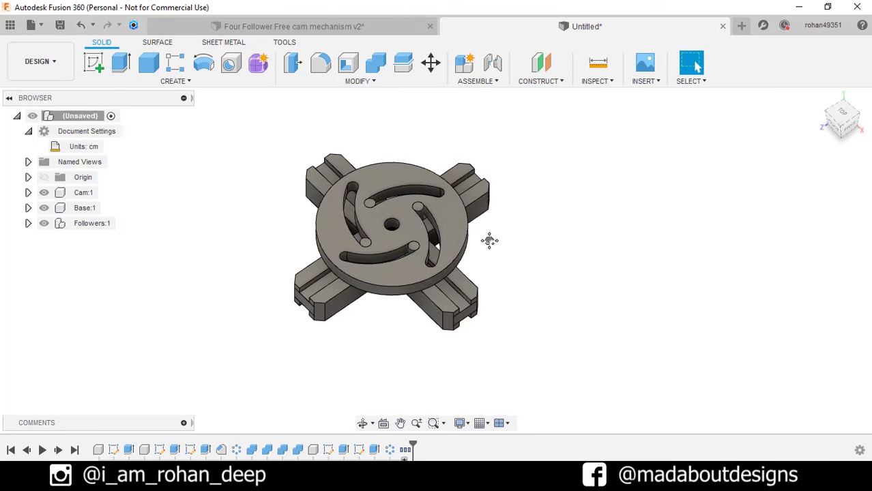
pyautogui.scroll(3, 489, 245)
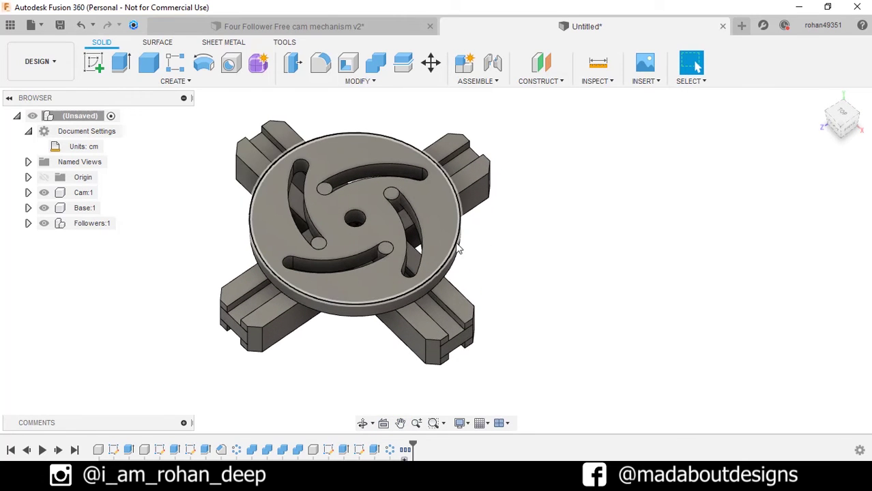
pyautogui.click(176, 82)
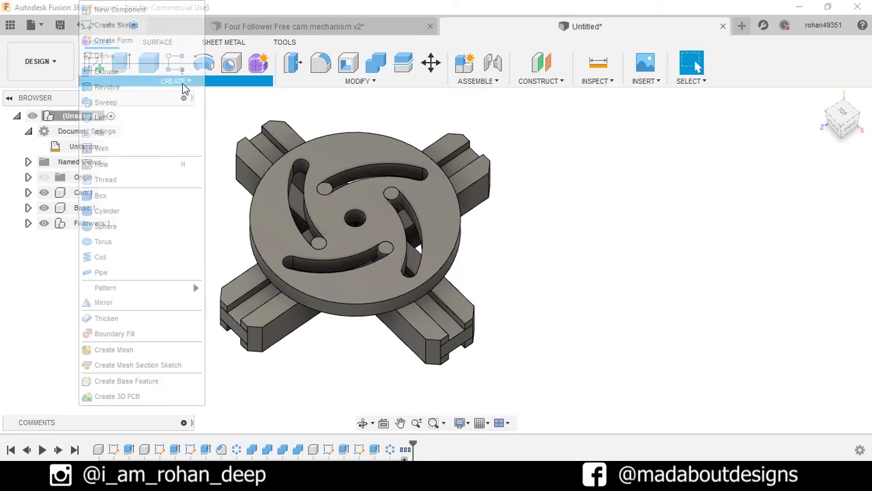
# Step: Create a 1 cm diameter cylinder at the disc centre, -5 cm tall, as a new component
pyautogui.click(153, 211)
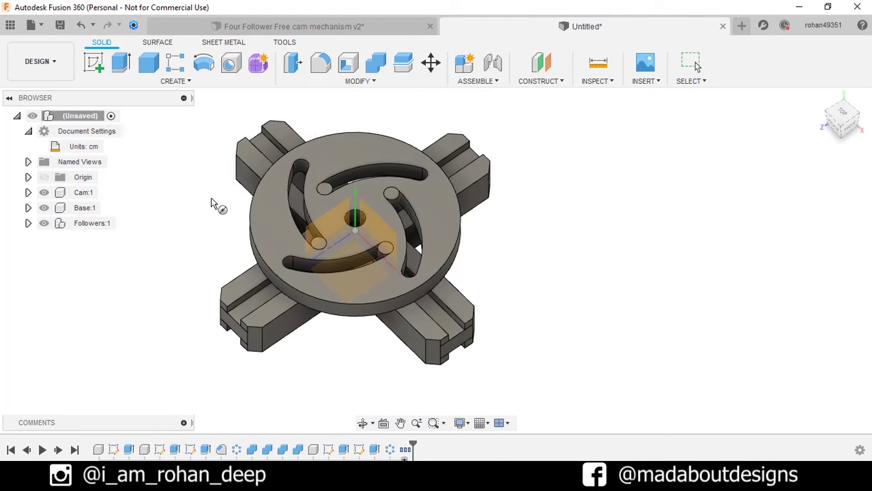
pyautogui.click(307, 205)
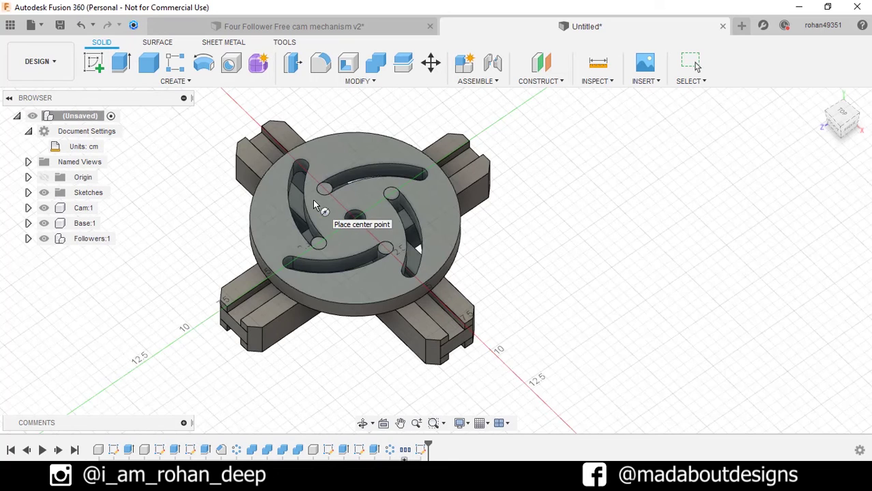
pyautogui.scroll(2, 355, 218)
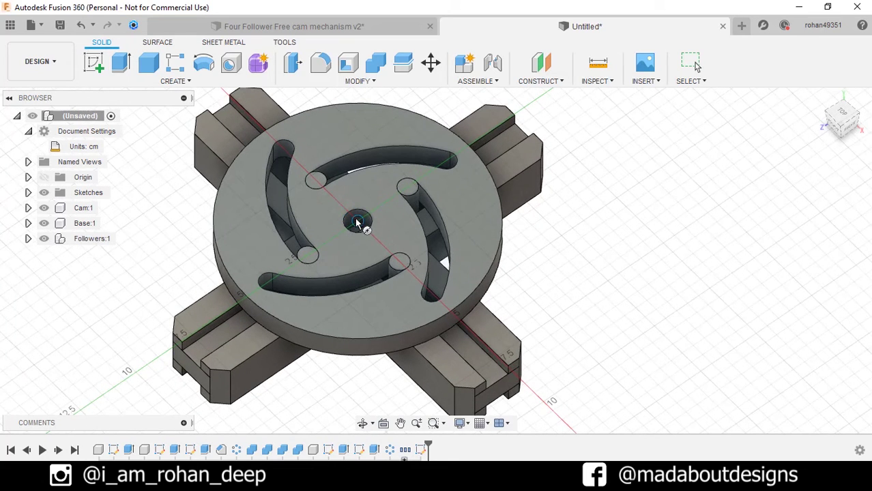
pyautogui.click(360, 225)
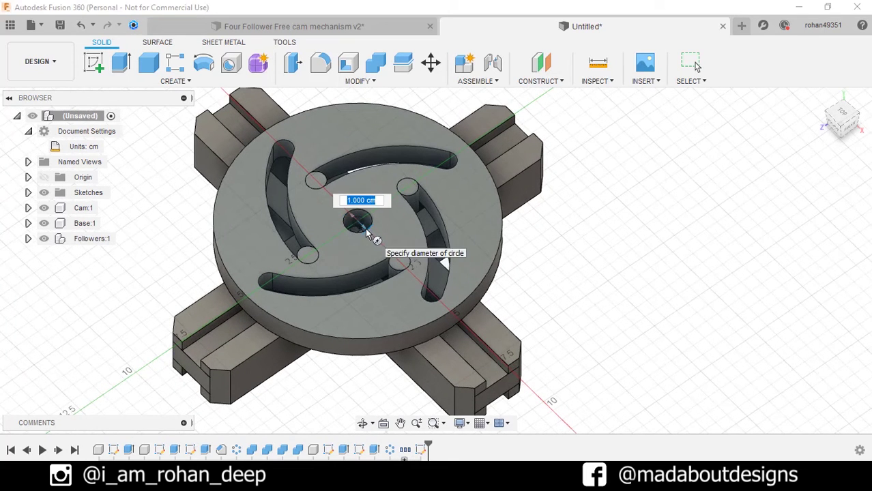
pyautogui.press('Return')
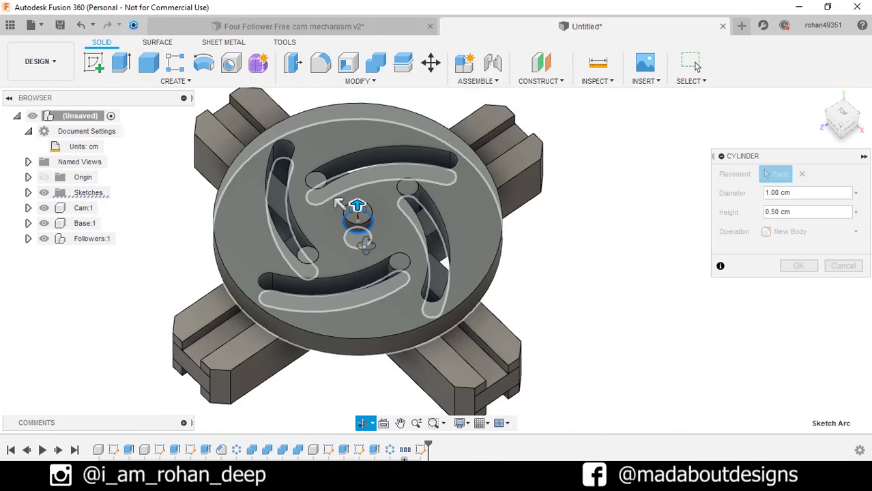
pyautogui.moveTo(357, 191); pyautogui.dragTo(356, 281)
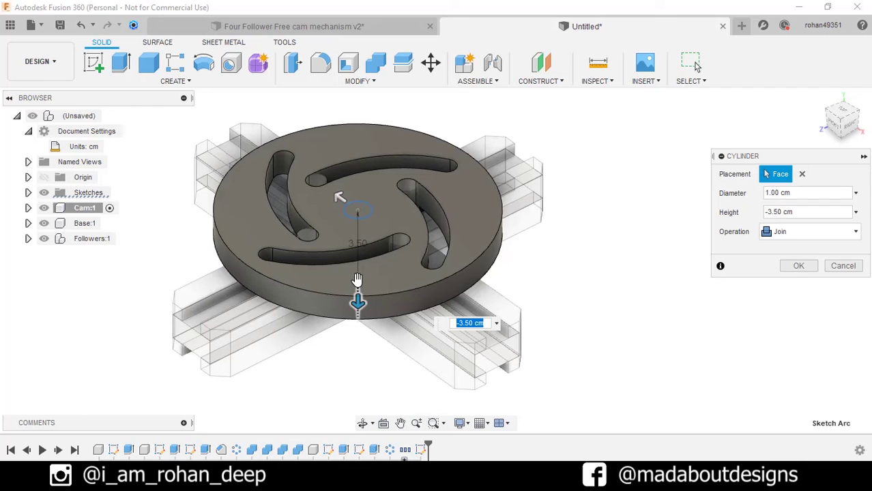
pyautogui.write('-5')
pyautogui.scroll(-3, 357, 279)
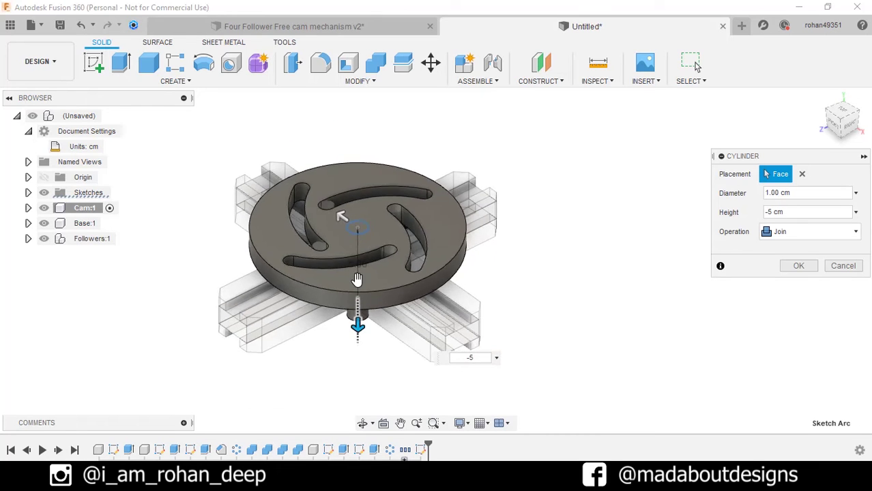
pyautogui.keyDown('shift'); pyautogui.moveTo(459, 287); pyautogui.dragTo(537, 283, button='middle'); pyautogui.keyUp('shift')
pyautogui.click(783, 234)
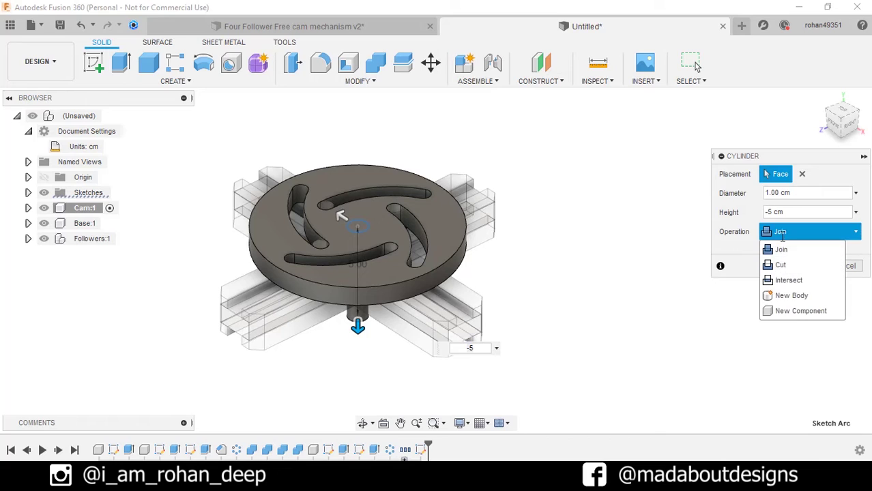
pyautogui.click(797, 308)
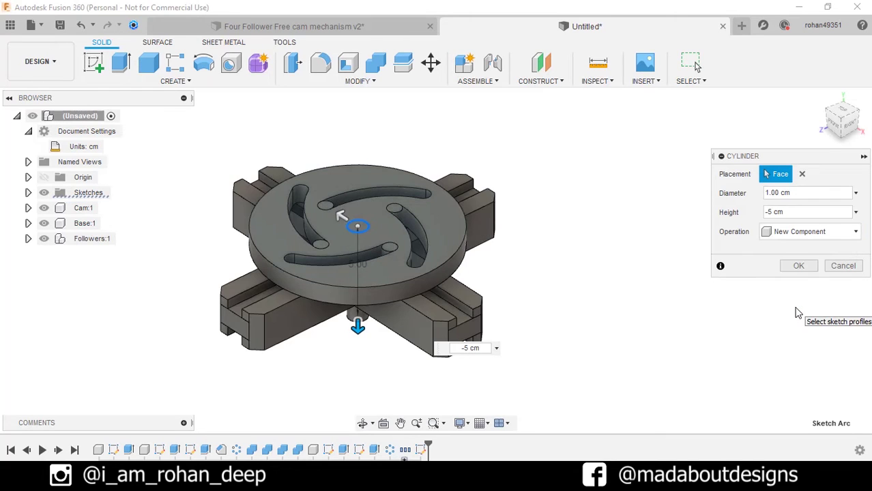
pyautogui.click(794, 268)
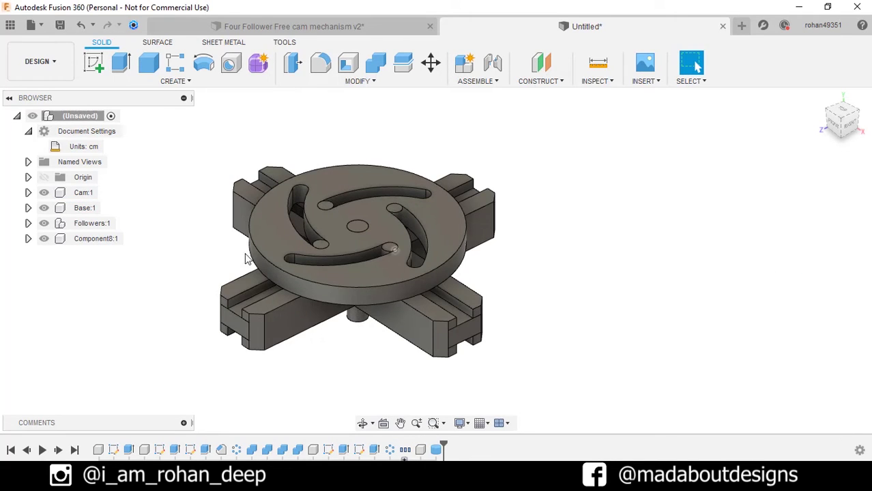
# Step: Rename the cylinder component Component8:1 to Axis
pyautogui.click(99, 243)
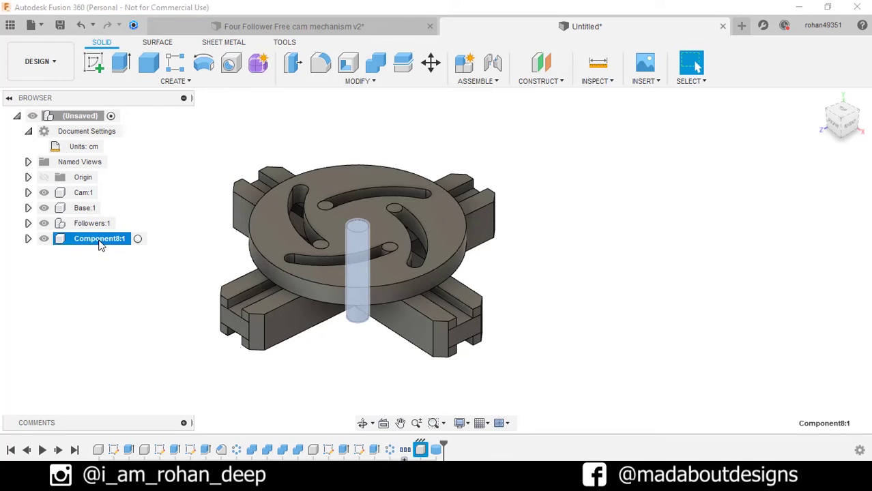
pyautogui.rightClick(99, 244)
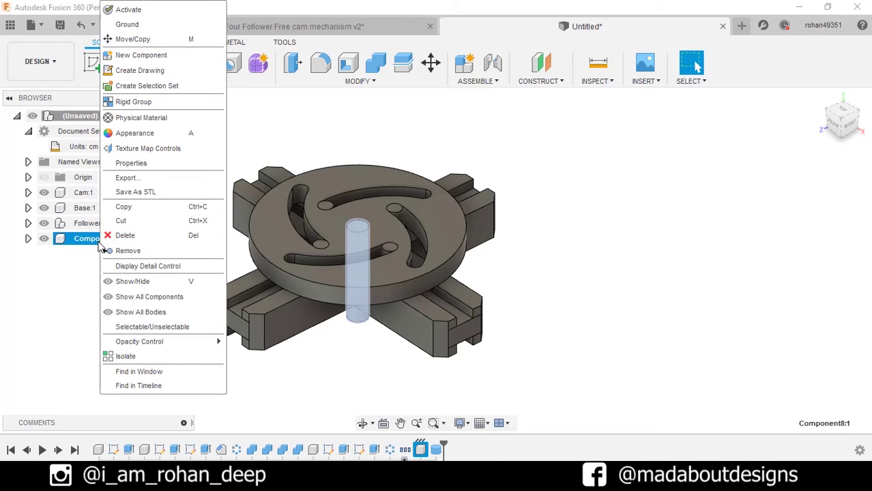
pyautogui.click(131, 165)
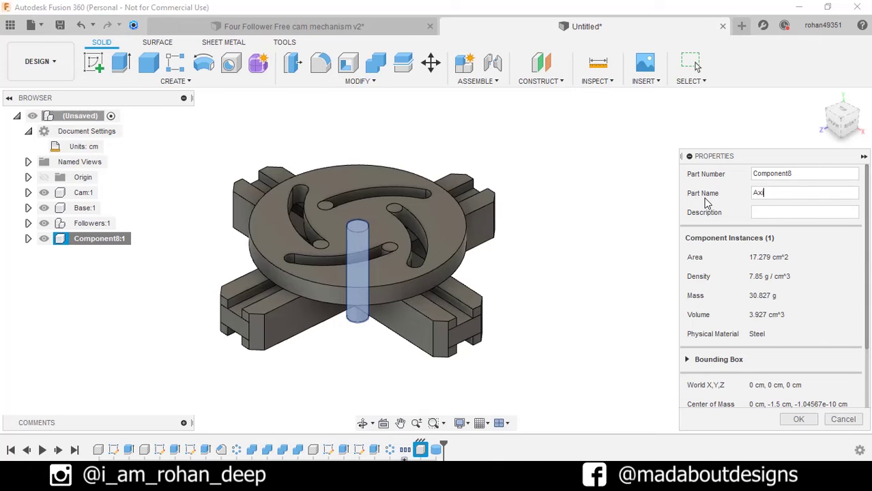
pyautogui.press('Return')
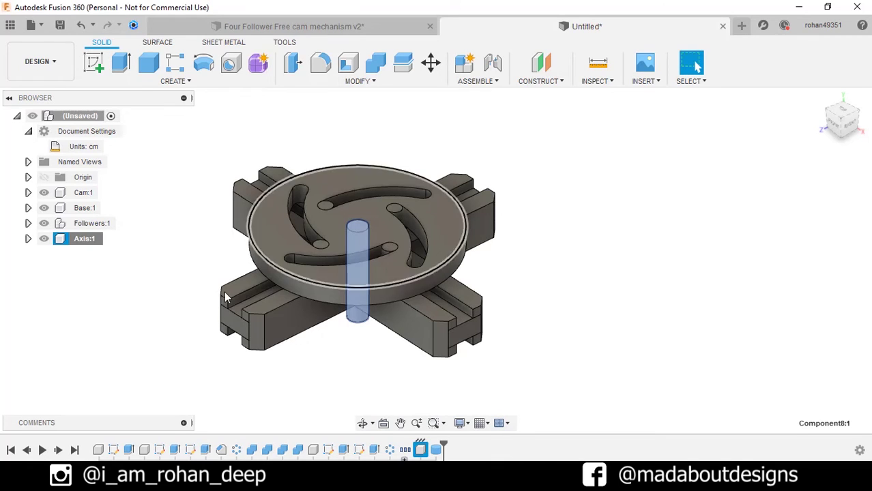
# Step: Ground both the Axis and Base components
pyautogui.click(98, 257)
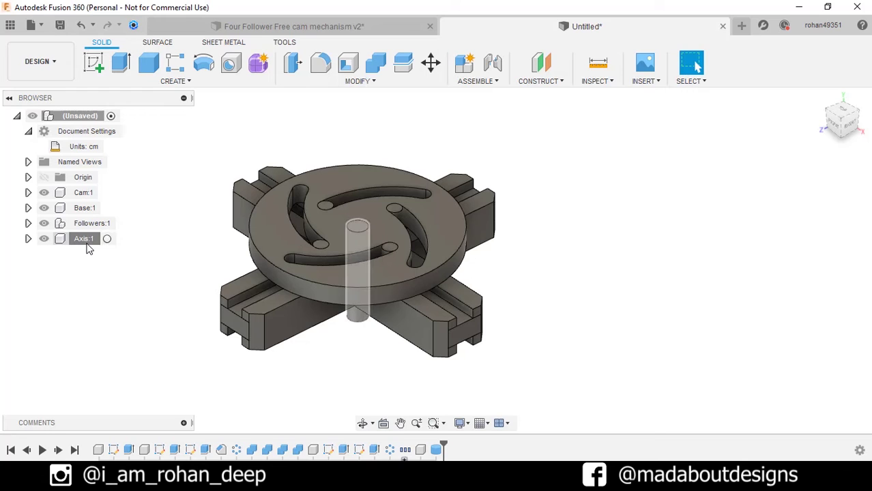
pyautogui.rightClick(88, 246)
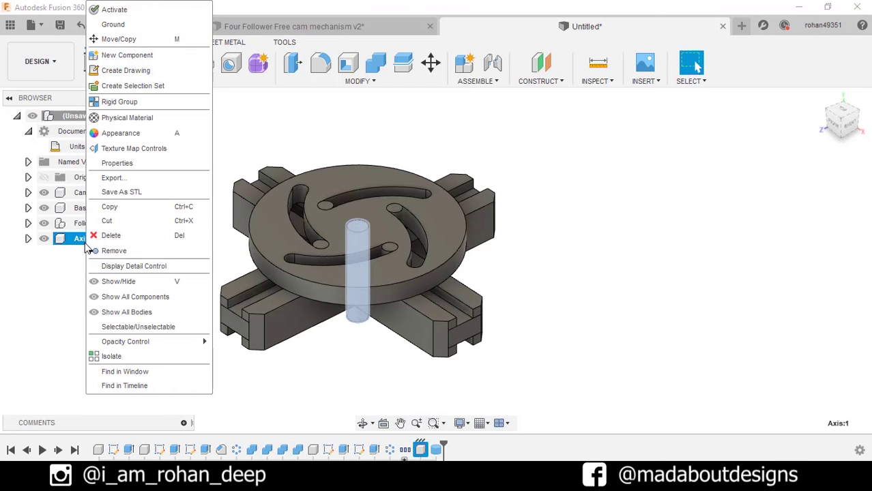
pyautogui.click(124, 37)
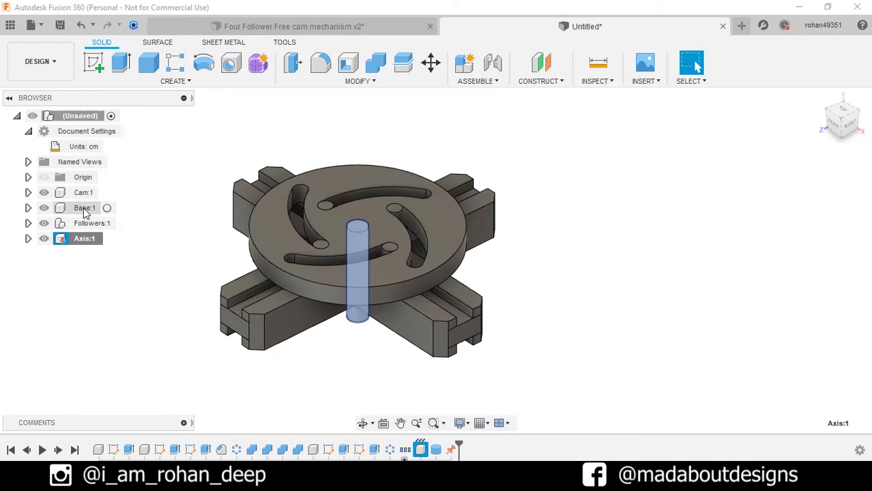
pyautogui.rightClick(83, 208)
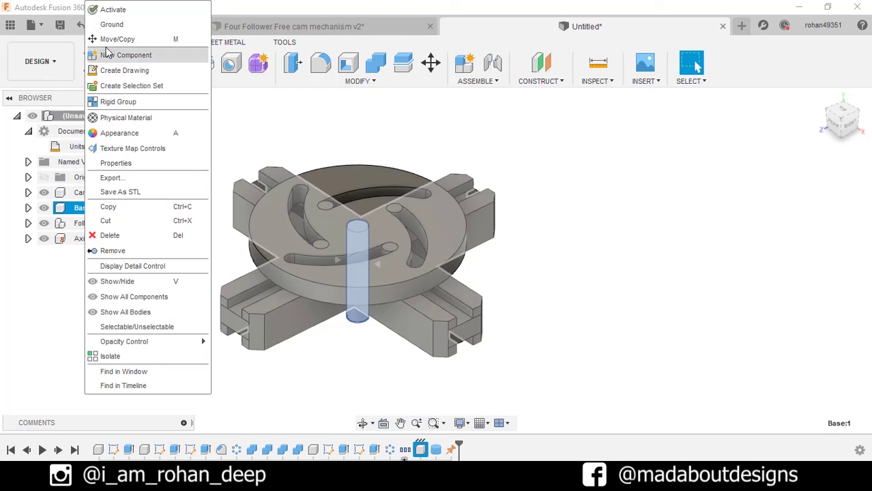
pyautogui.click(113, 24)
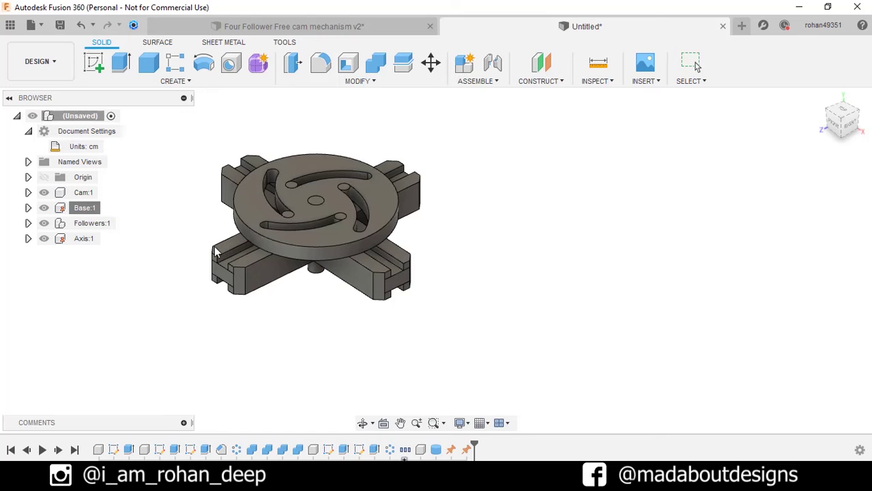
# Step: Drag the cam to test what stays fixed, then revert the parts to their positions
pyautogui.moveTo(304, 256); pyautogui.dragTo(330, 146)
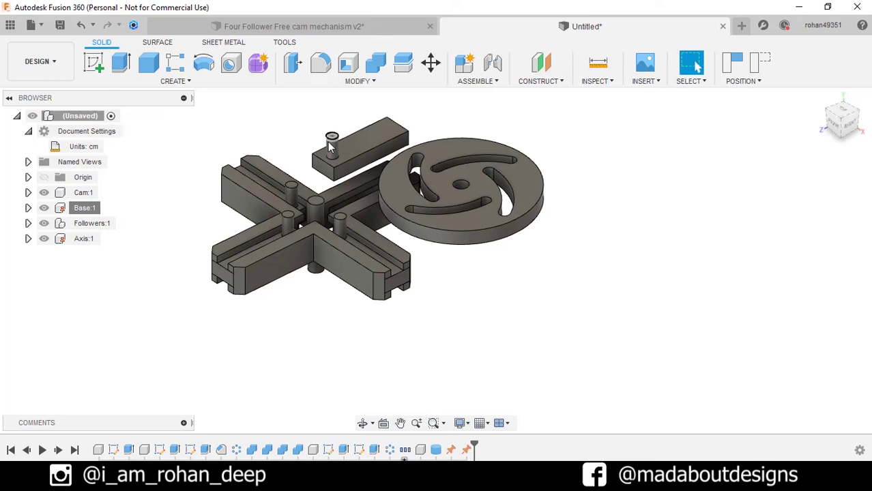
pyautogui.click(762, 64)
pyautogui.keyDown('shift'); pyautogui.moveTo(570, 223); pyautogui.dragTo(572, 226, button='middle'); pyautogui.keyUp('shift')
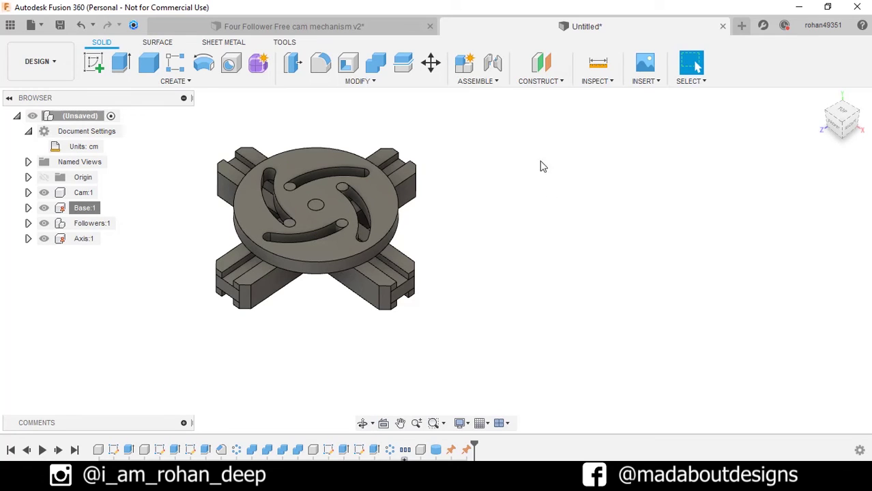
# Step: Join the cam centre to the axis centre with a revolute joint about the Z axis
pyautogui.click(493, 64)
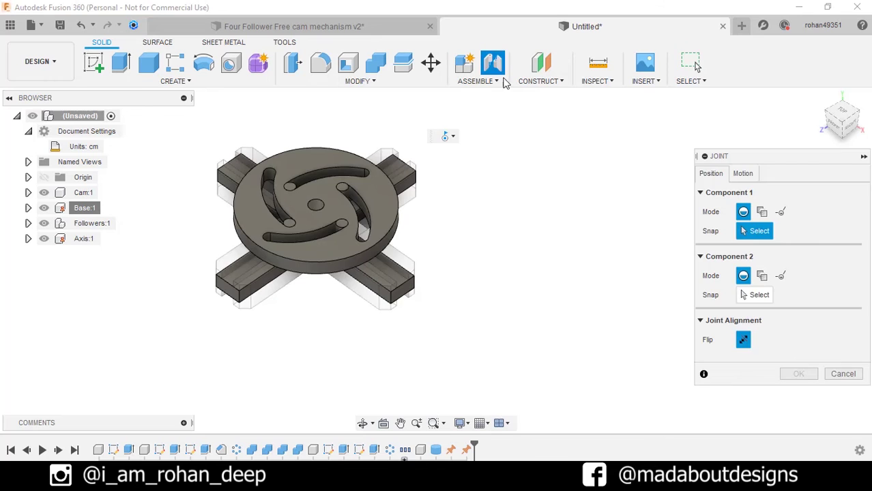
pyautogui.moveTo(530, 161); pyautogui.dragTo(578, 184, button='middle')
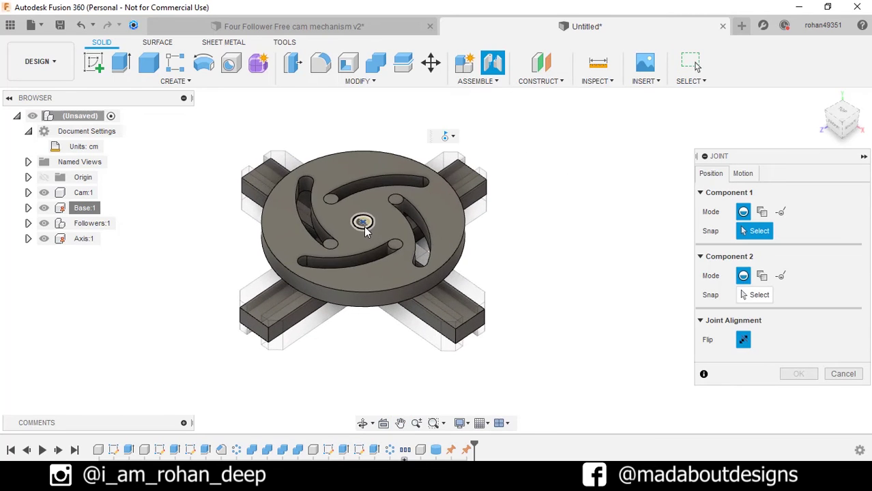
pyautogui.scroll(5, 362, 230)
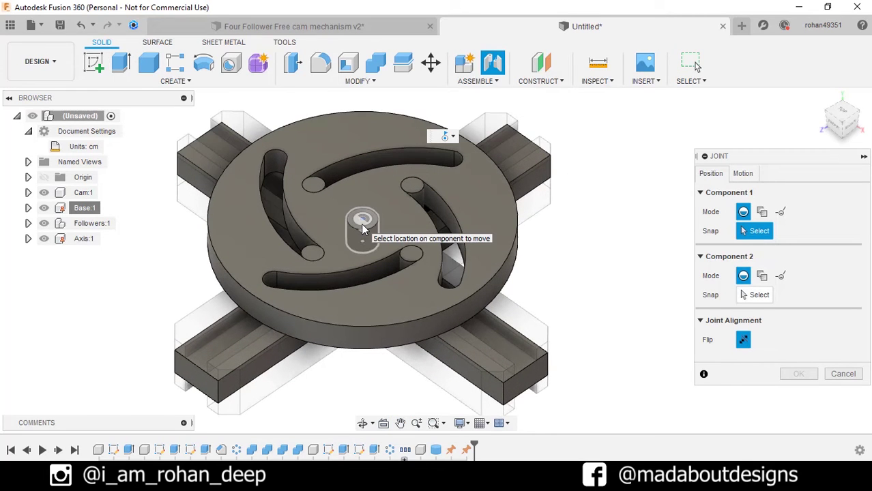
pyautogui.click(362, 227)
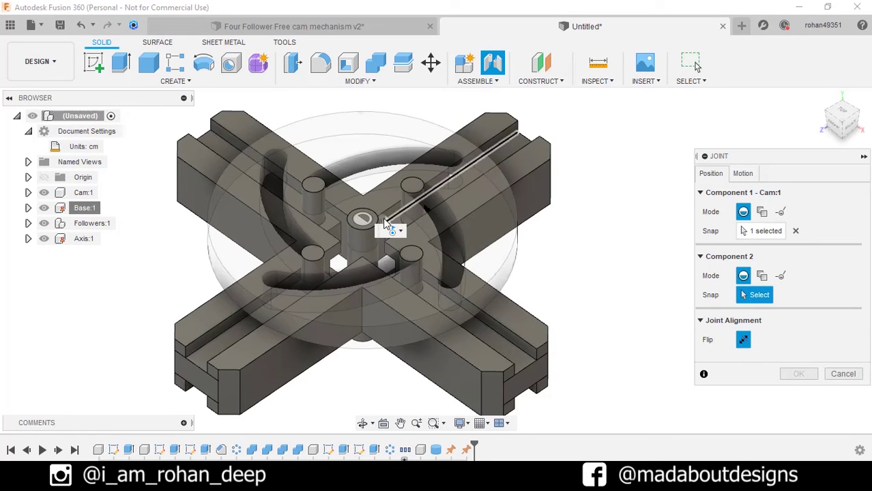
pyautogui.scroll(1, 372, 222)
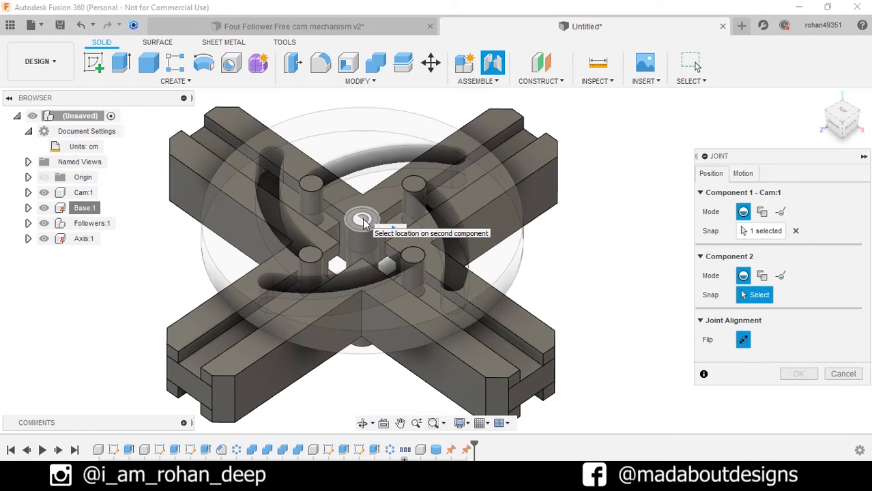
pyautogui.click(364, 222)
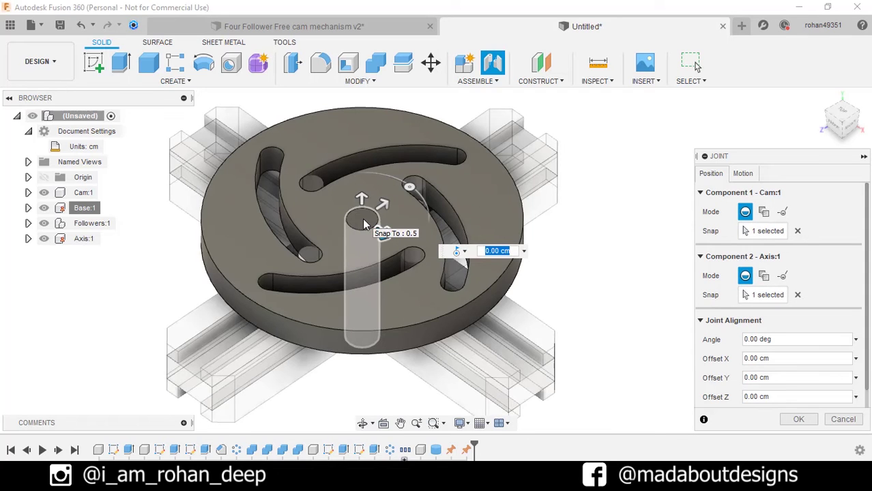
pyautogui.click(743, 175)
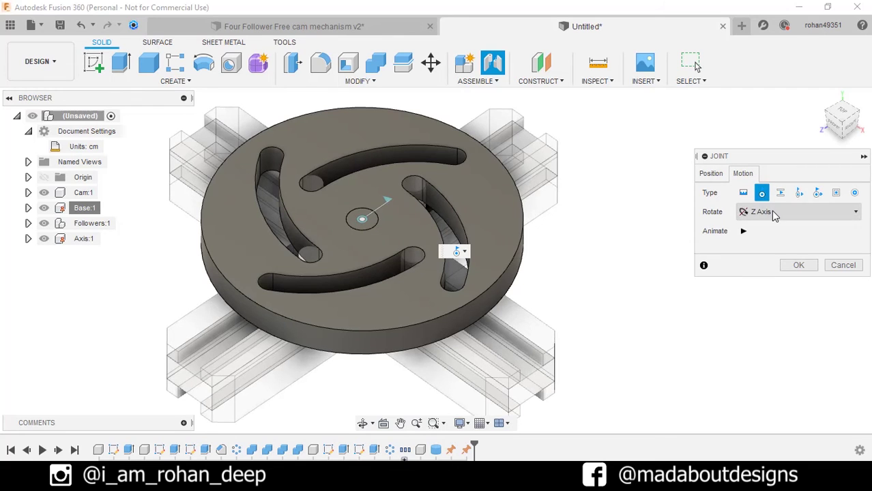
pyautogui.click(743, 232)
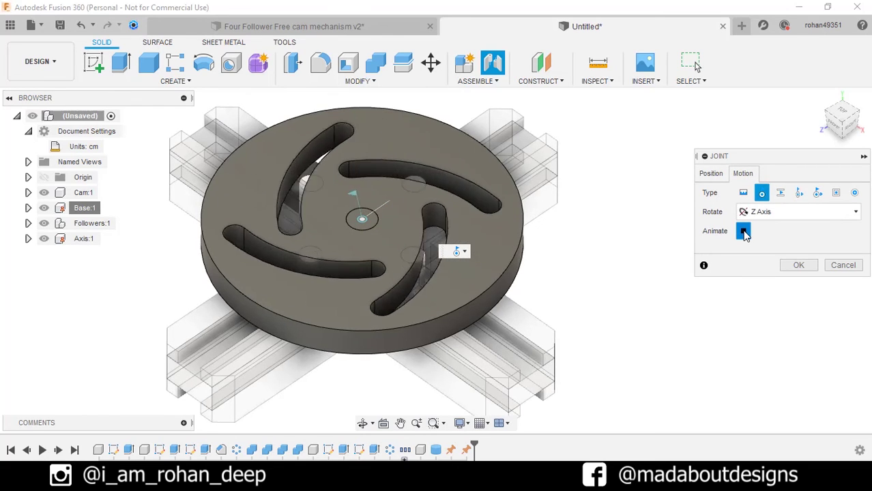
pyautogui.click(793, 265)
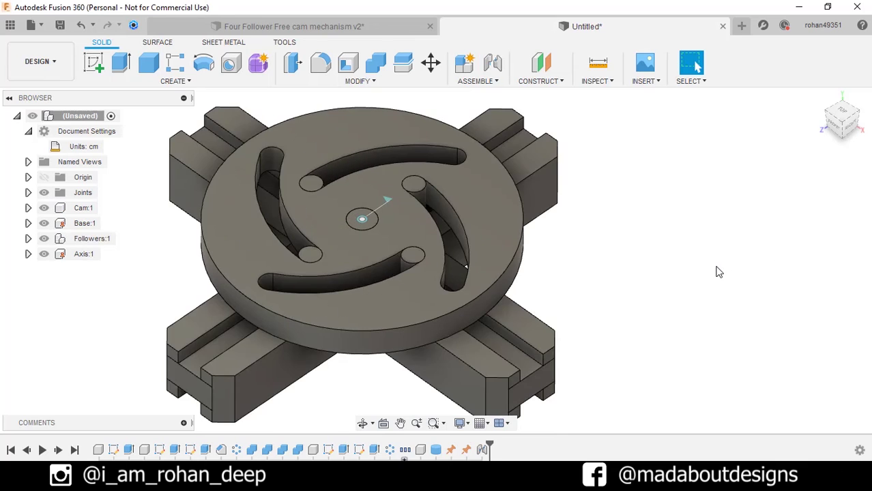
pyautogui.scroll(-3, 718, 272)
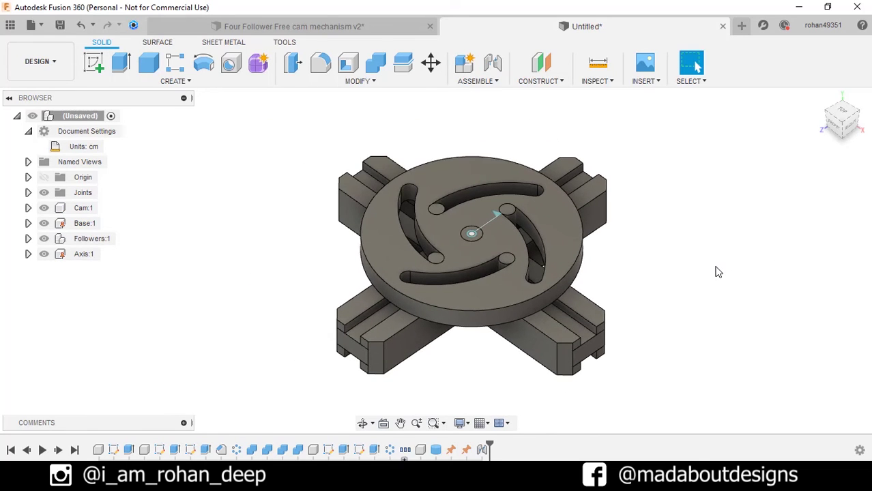
# Step: Add an as-built Z-axis slider joint between the first follower and the base at its rail edge
pyautogui.click(485, 82)
pyautogui.click(485, 128)
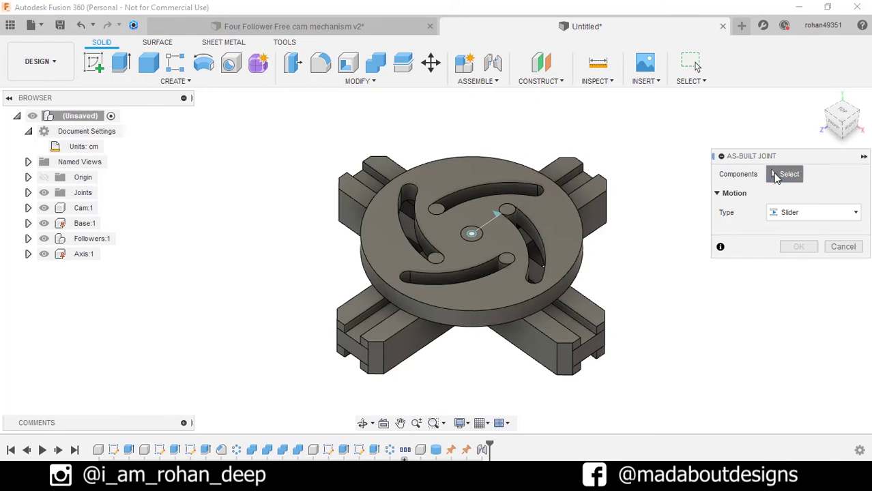
pyautogui.scroll(4, 696, 300)
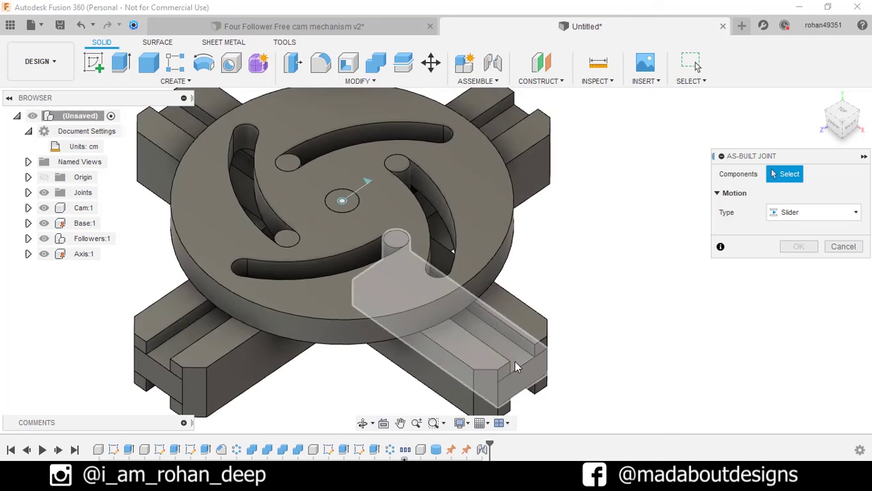
pyautogui.click(517, 363)
pyautogui.scroll(-2, 581, 293)
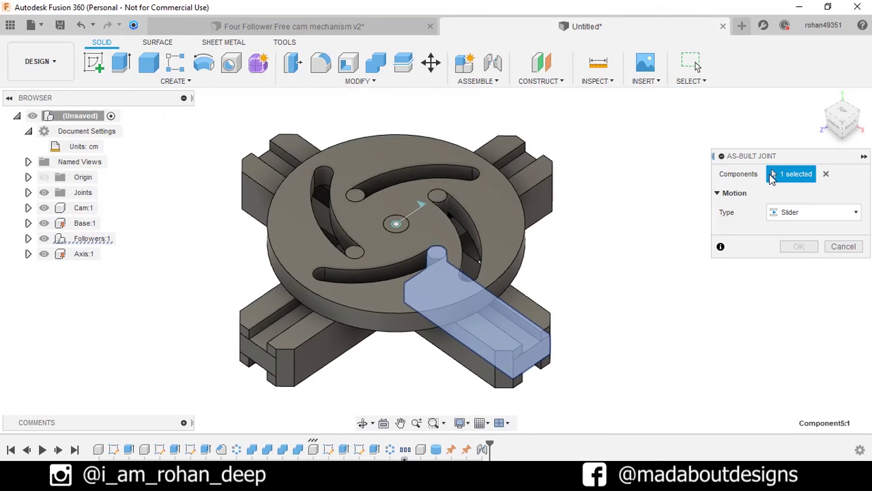
pyautogui.click(547, 318)
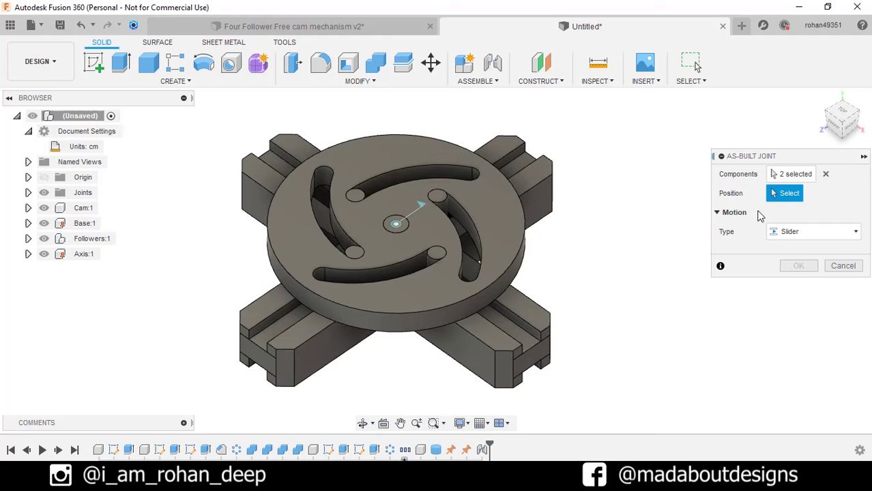
pyautogui.click(783, 196)
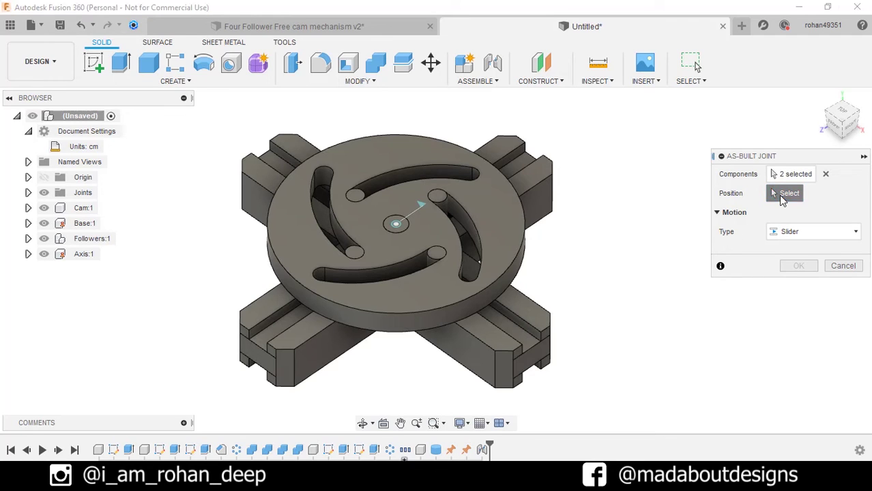
pyautogui.click(531, 324)
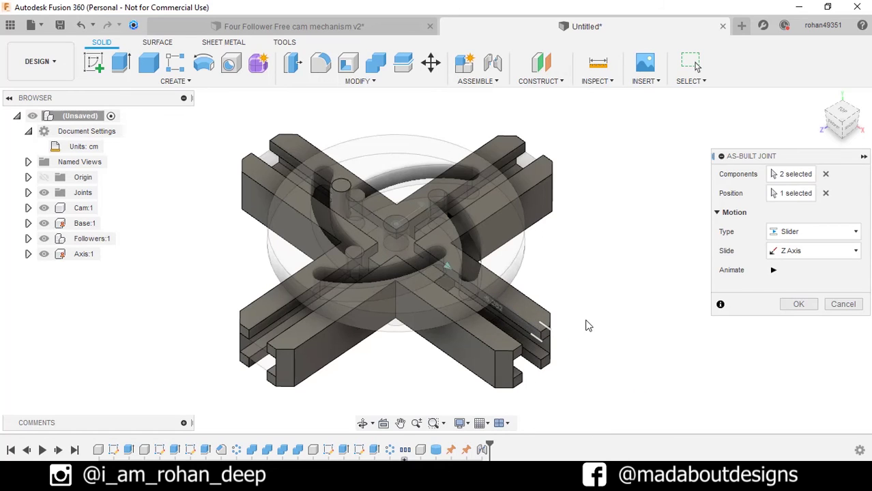
pyautogui.click(817, 236)
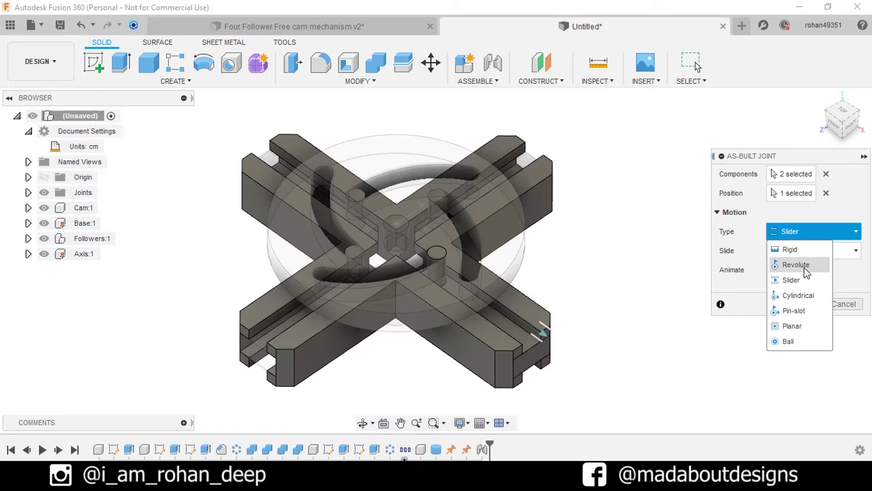
pyautogui.click(805, 278)
pyautogui.click(799, 306)
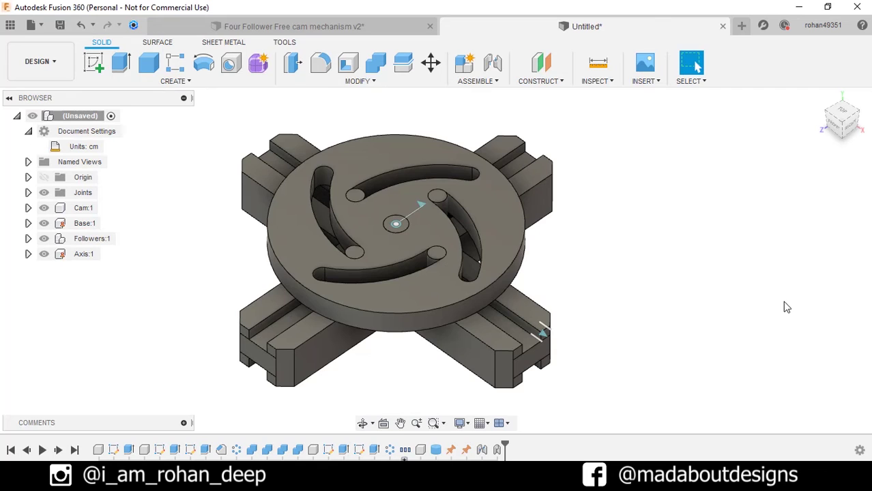
# Step: Repeat the as-built slider joint for the second follower against the base
pyautogui.keyDown('shift'); pyautogui.moveTo(751, 296); pyautogui.dragTo(684, 298, button='middle'); pyautogui.keyUp('shift')
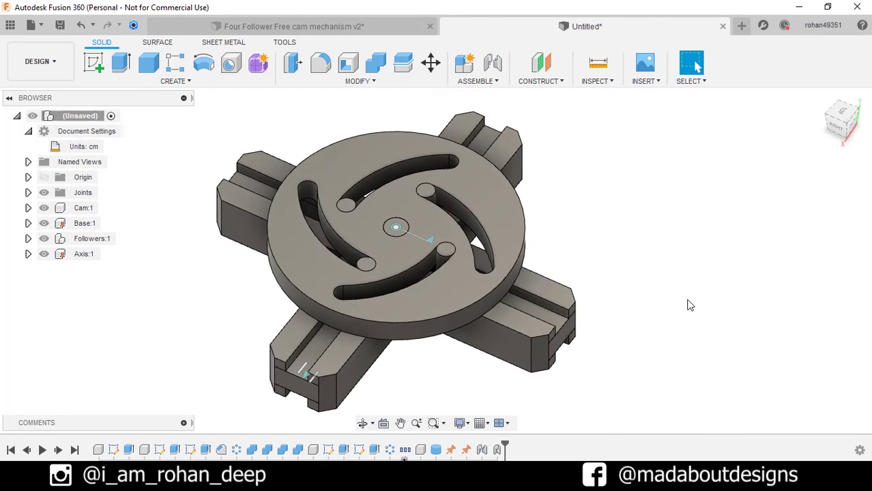
pyautogui.rightClick(689, 305)
pyautogui.click(688, 260)
pyautogui.click(580, 331)
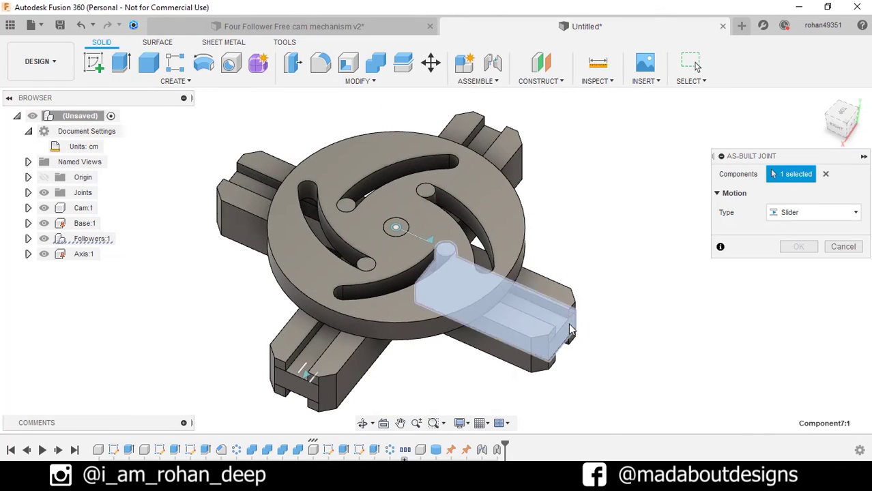
pyautogui.click(566, 301)
pyautogui.click(544, 305)
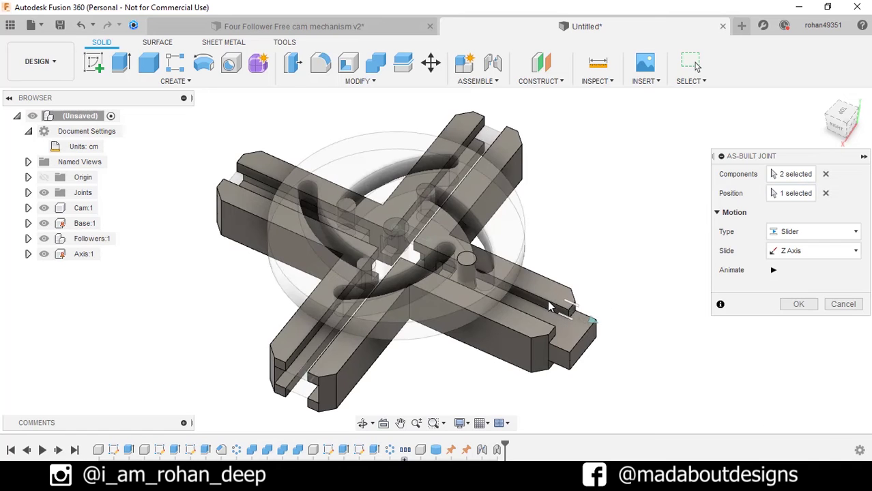
pyautogui.click(792, 304)
# Step: Add the same as-built slider joint for the third follower along its slot edge
pyautogui.moveTo(712, 296)
pyautogui.keyDown('shift'); pyautogui.mouseDown(button='middle')
pyautogui.moveTo(649, 281)
pyautogui.moveTo(712, 288)
pyautogui.mouseUp(button='middle'); pyautogui.keyUp('shift')
pyautogui.rightClick(712, 288)
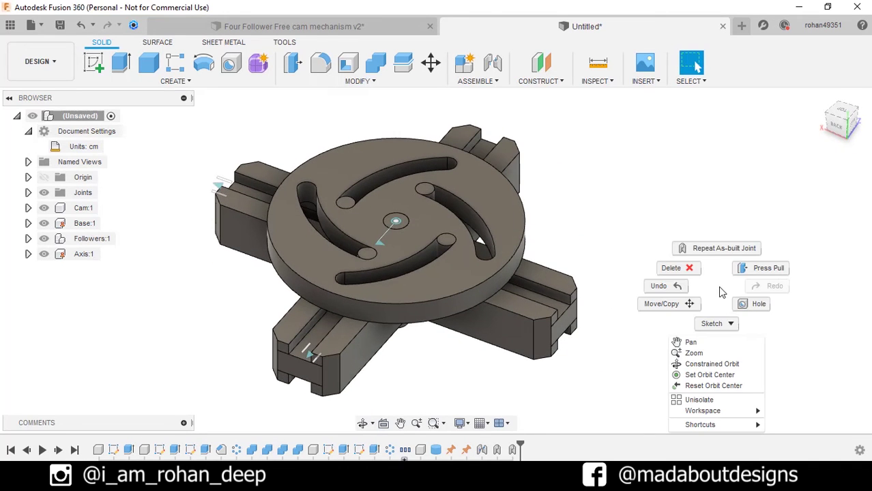
pyautogui.click(700, 246)
pyautogui.click(569, 321)
pyautogui.click(558, 292)
pyautogui.click(560, 289)
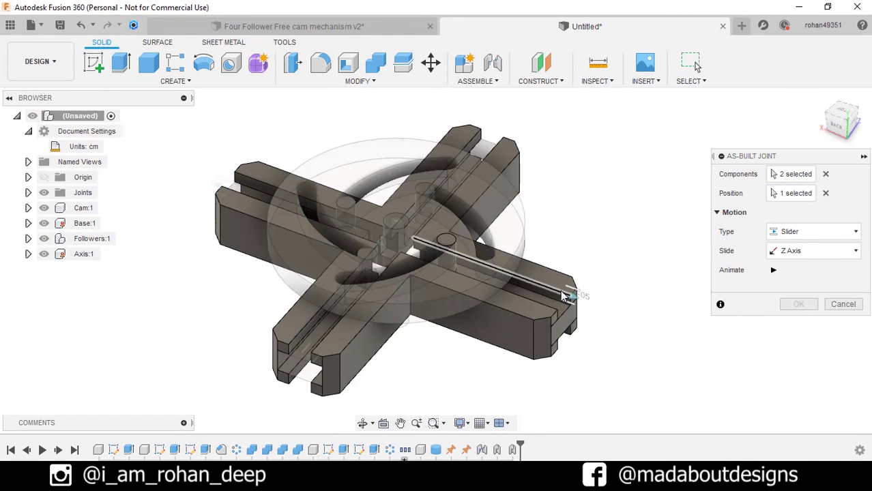
pyautogui.click(795, 303)
# Step: Link the last follower to the base with a Z-axis slider joint on its slot edge
pyautogui.keyDown('shift'); pyautogui.moveTo(696, 254); pyautogui.dragTo(603, 251, button='middle'); pyautogui.keyUp('shift')
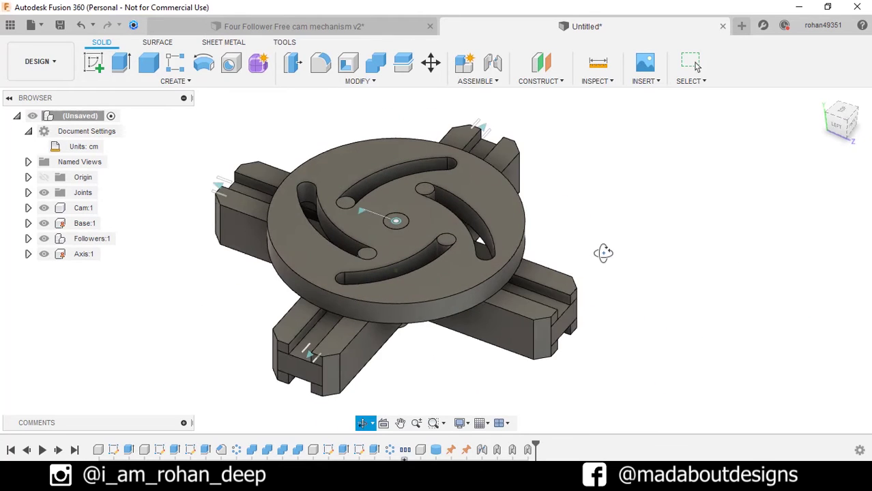
pyautogui.rightClick(648, 265)
pyautogui.click(636, 225)
pyautogui.click(575, 324)
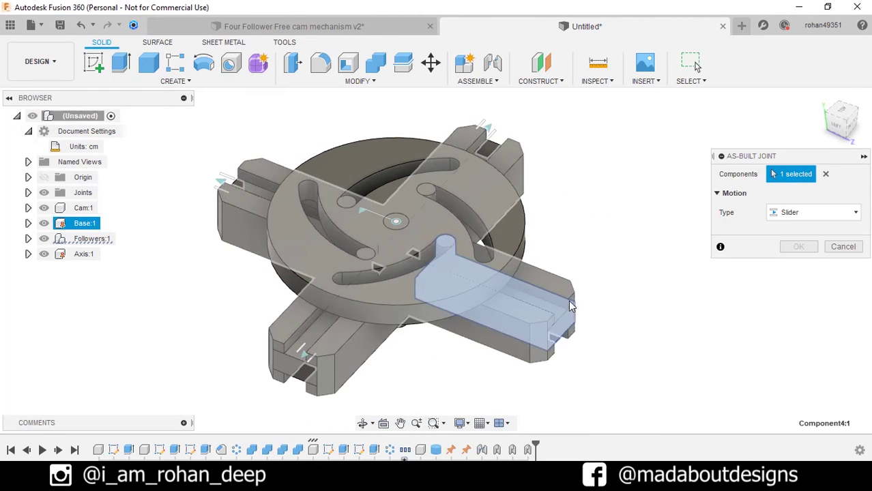
pyautogui.click(563, 302)
pyautogui.click(568, 296)
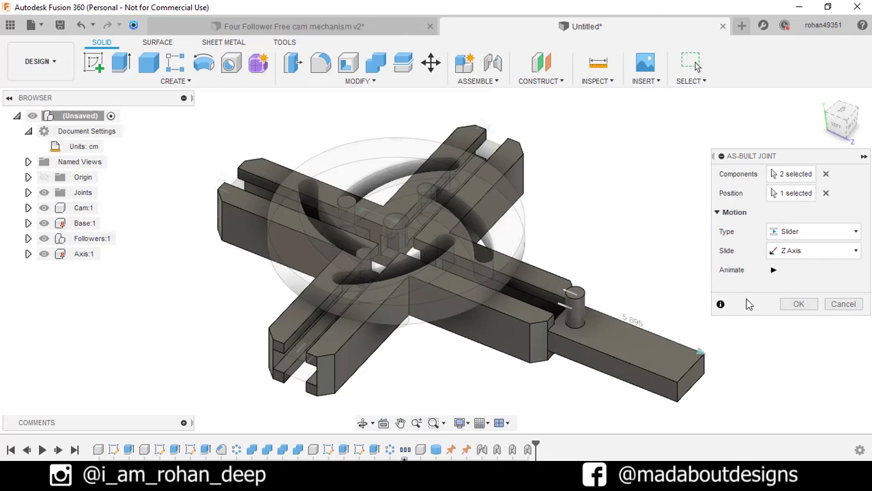
pyautogui.click(788, 303)
pyautogui.keyDown('shift'); pyautogui.moveTo(649, 250); pyautogui.dragTo(769, 255, button='middle'); pyautogui.keyUp('shift')
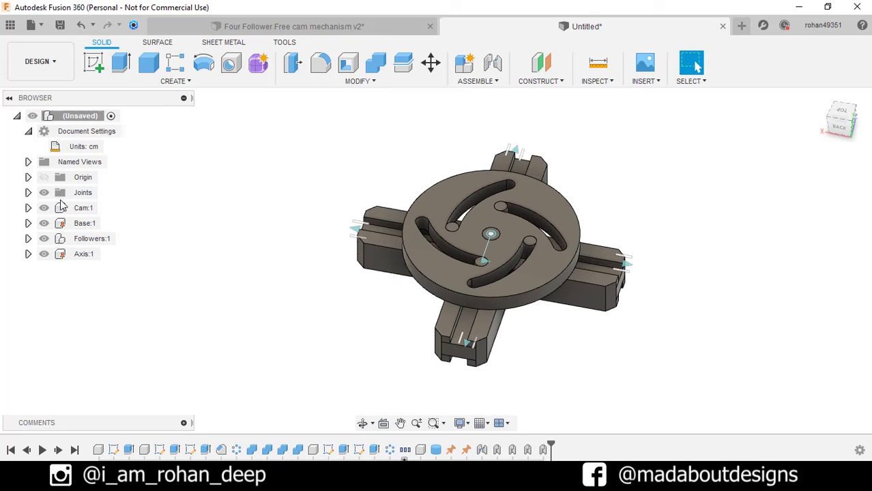
# Step: Expand the Joints folder and animate the whole mechanism from Rev1, then stop it
pyautogui.click(28, 193)
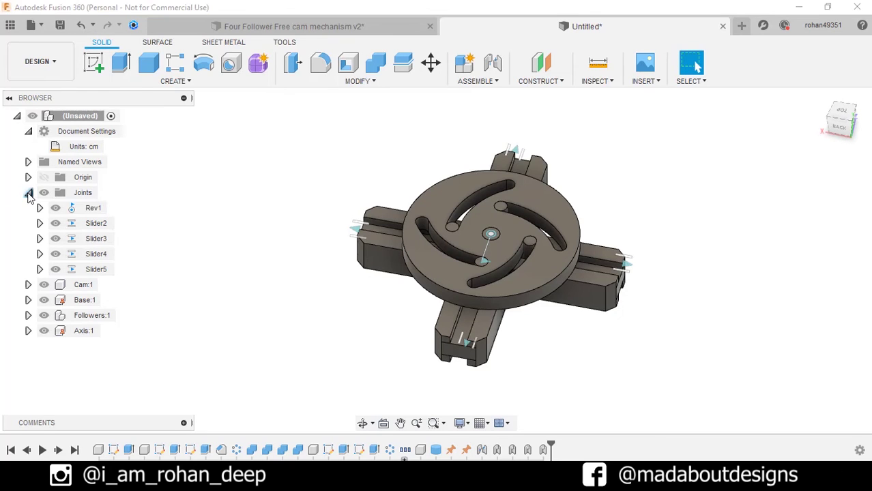
pyautogui.rightClick(83, 213)
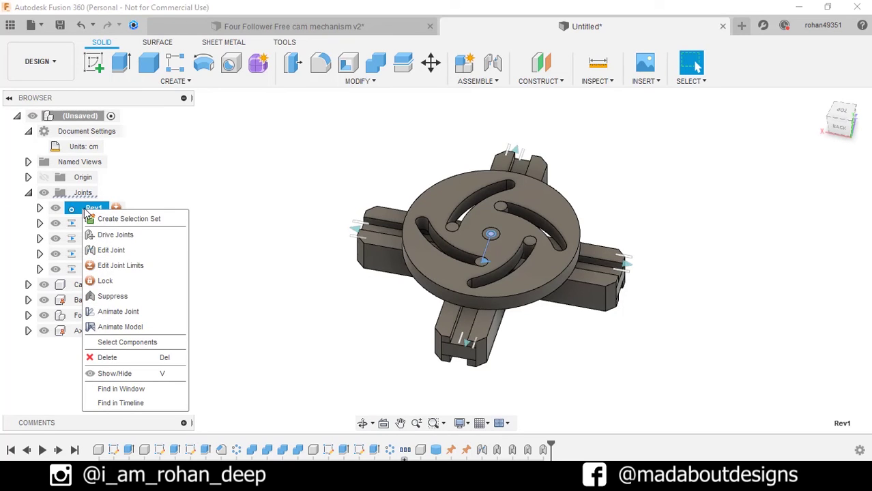
pyautogui.click(121, 326)
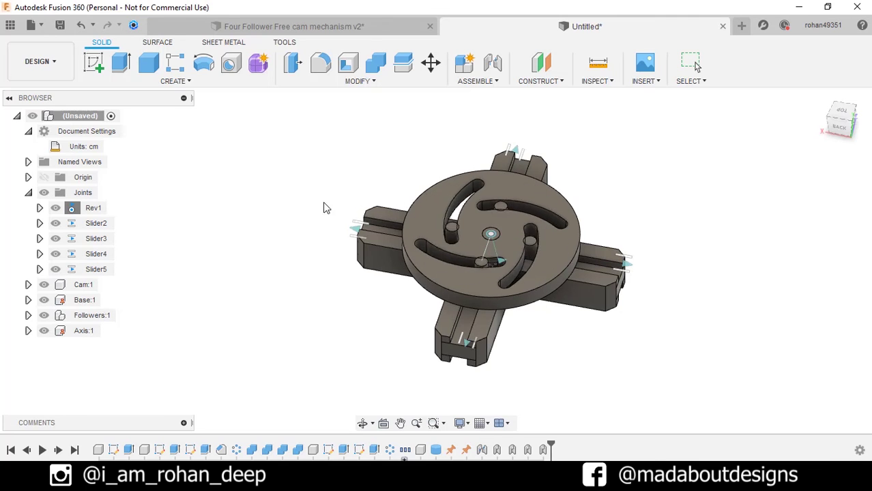
pyautogui.press('Escape')
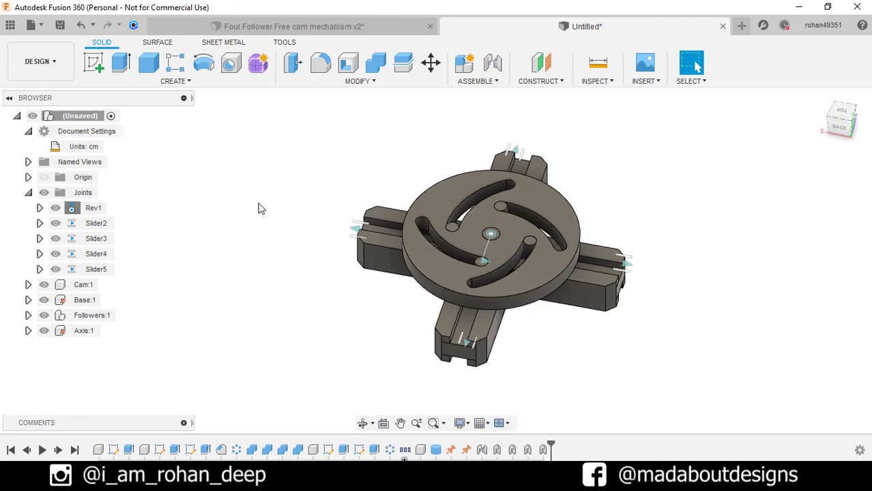
# Step: Limit Rev1's rotation to a 0 degree minimum and 90 degree maximum
pyautogui.click(100, 209)
pyautogui.rightClick(97, 209)
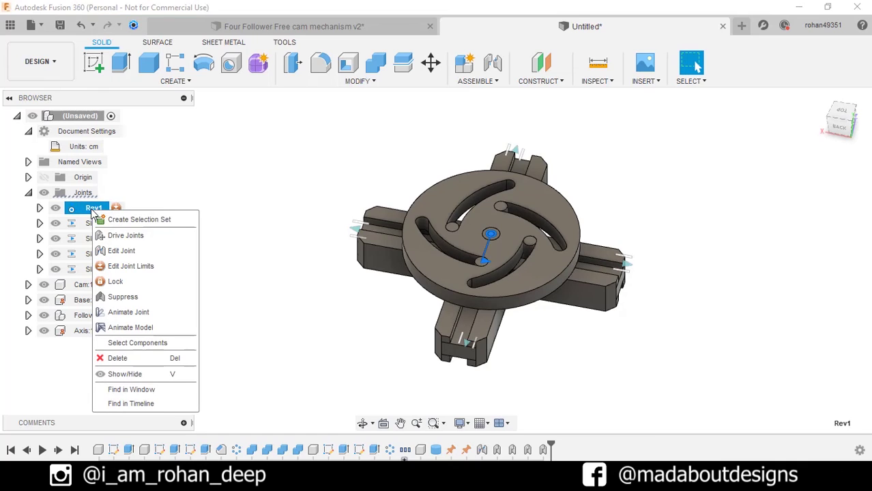
pyautogui.click(139, 267)
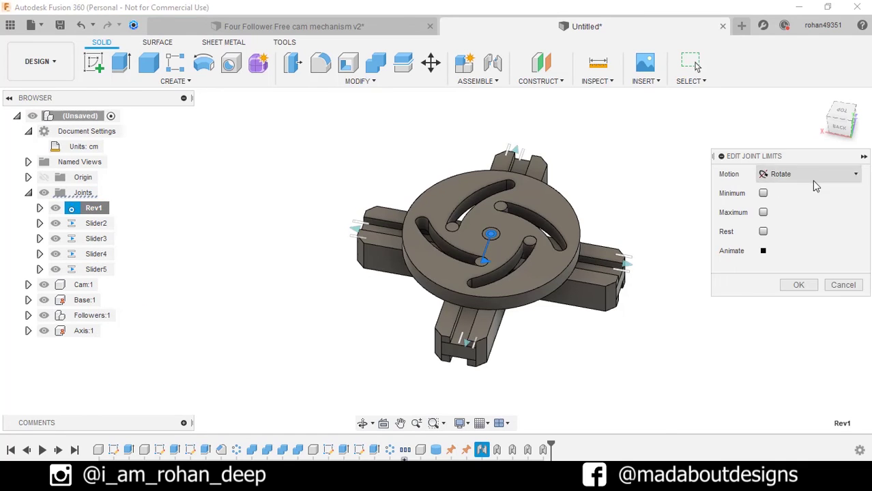
pyautogui.click(763, 194)
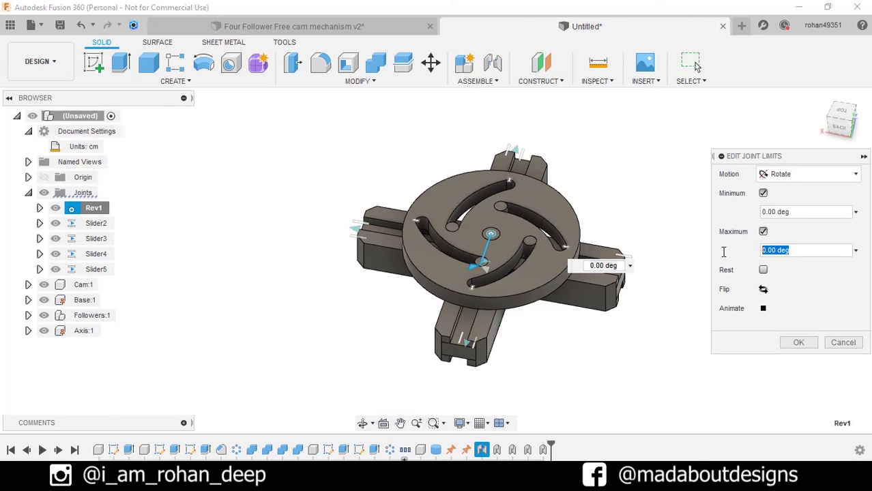
pyautogui.press('Return')
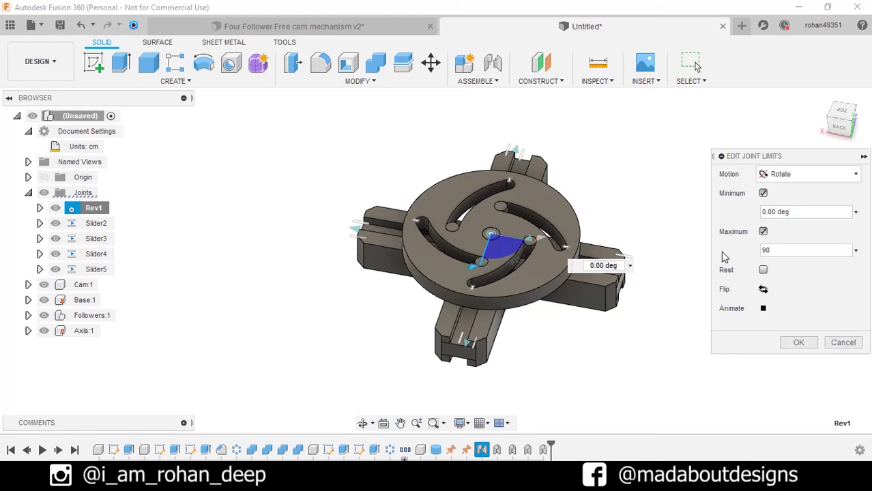
pyautogui.click(765, 311)
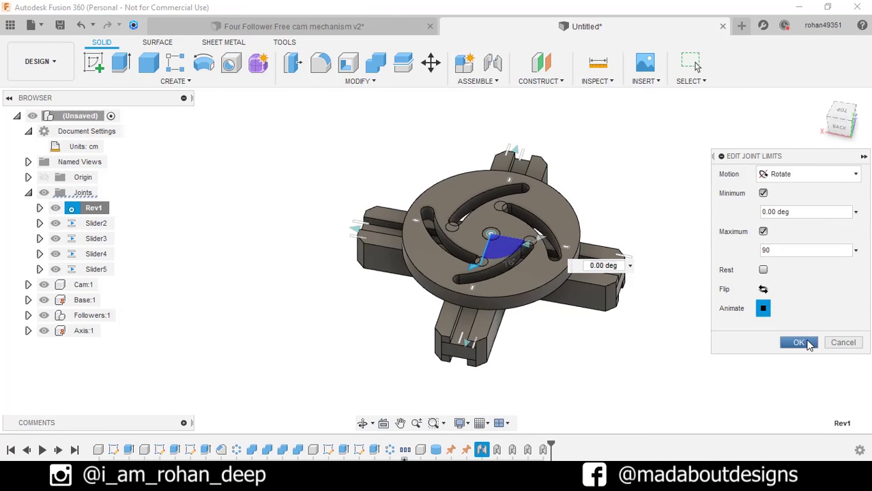
pyautogui.click(807, 343)
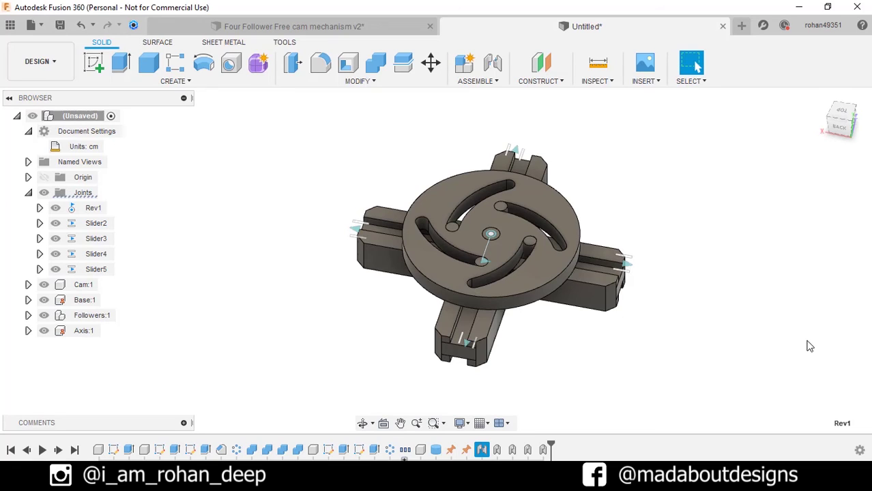
# Step: Enable contact between all components in the assembly
pyautogui.click(488, 81)
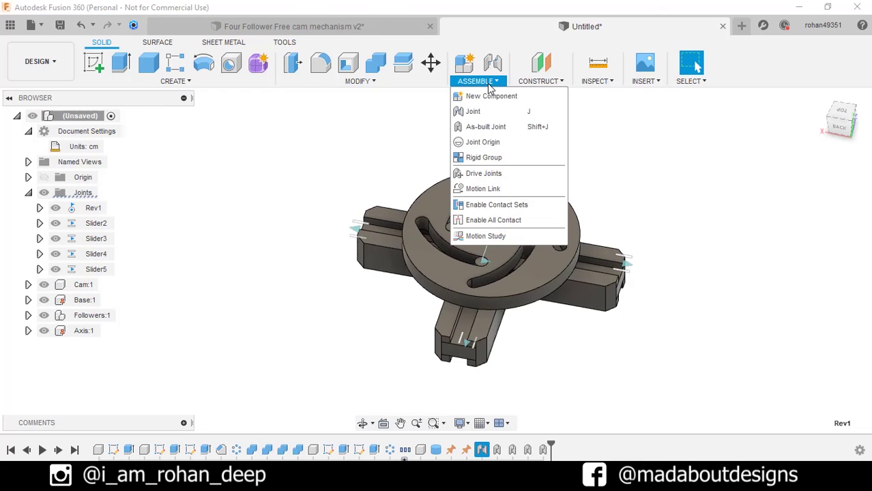
pyautogui.click(506, 222)
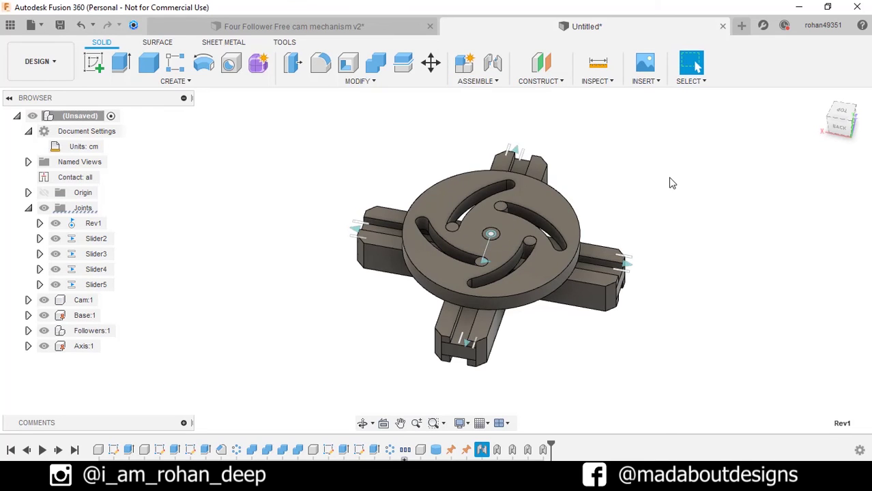
pyautogui.keyDown('shift'); pyautogui.moveTo(672, 186); pyautogui.dragTo(648, 180, button='middle'); pyautogui.keyUp('shift')
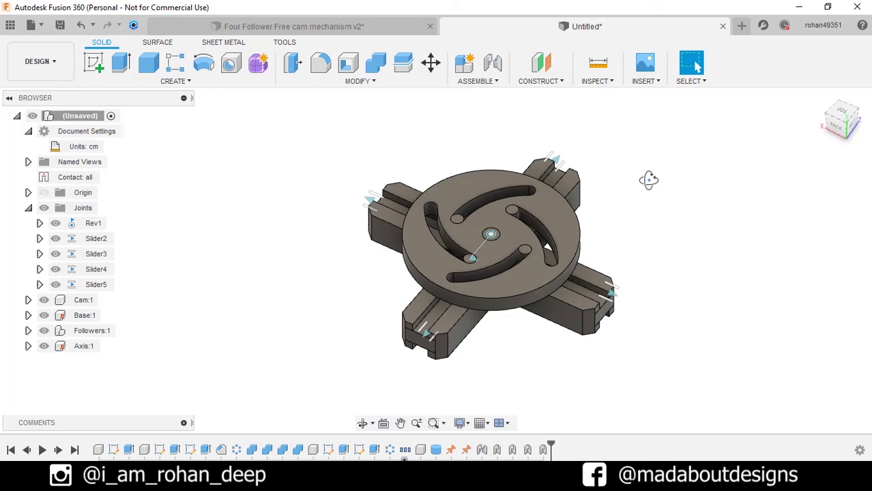
# Step: Animate the mechanism from the Rev1 joint and orbit around to watch the followers move
pyautogui.click(90, 226)
pyautogui.rightClick(89, 227)
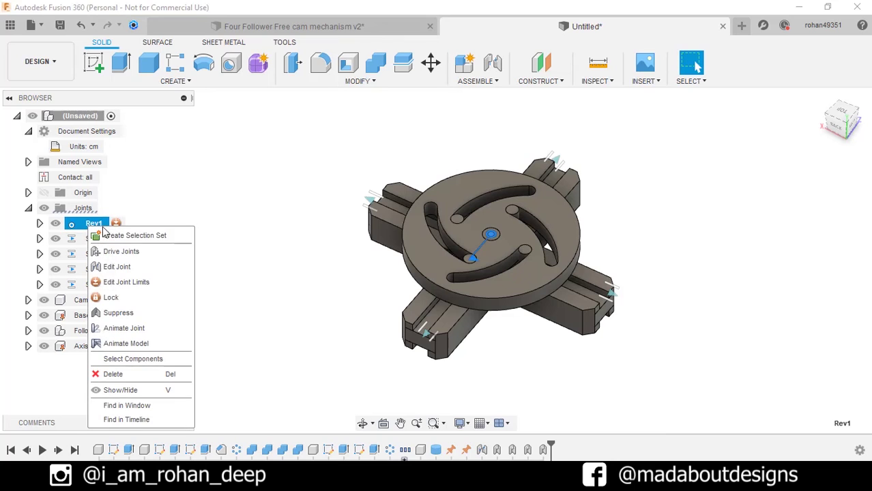
pyautogui.click(134, 344)
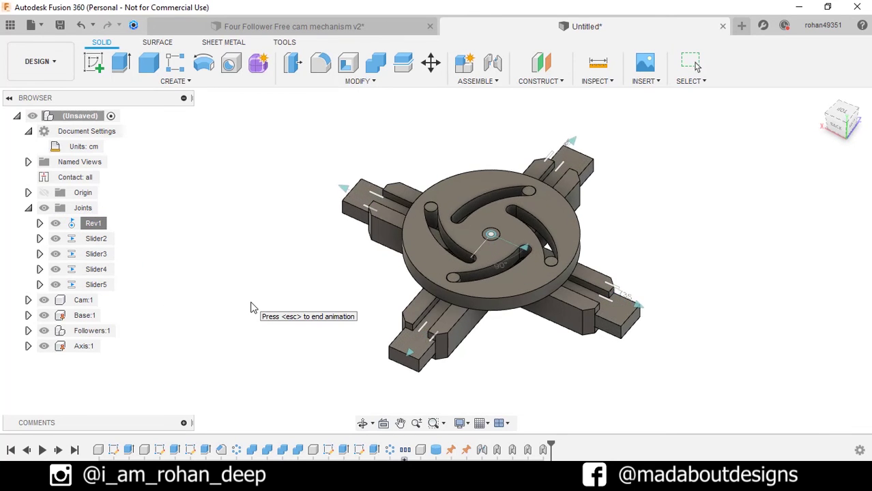
pyautogui.keyDown('shift'); pyautogui.moveTo(256, 292); pyautogui.dragTo(333, 289, button='middle'); pyautogui.keyUp('shift')
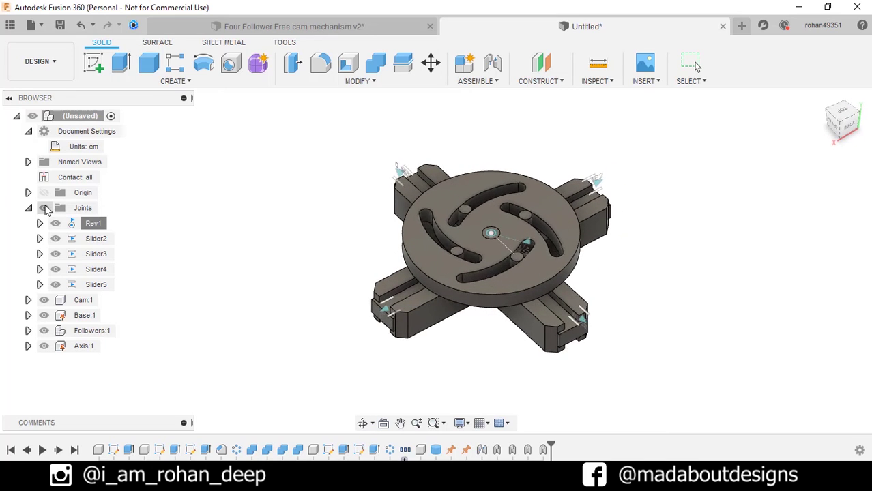
pyautogui.keyDown('shift'); pyautogui.moveTo(224, 226); pyautogui.dragTo(329, 222, button='middle'); pyautogui.keyUp('shift')
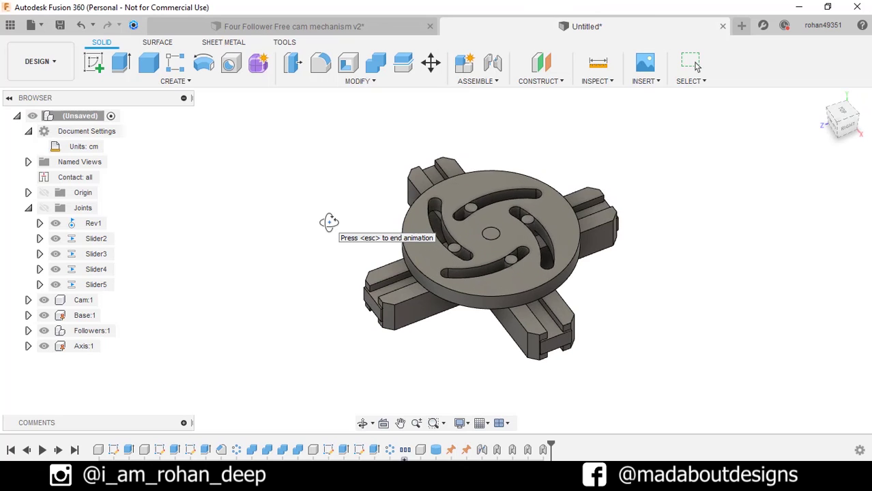
# Step: Stop the animation and apply a light grey metallic paint to the cam disc
pyautogui.press('Escape')
pyautogui.press('a')
pyautogui.scroll(-5, 746, 268)
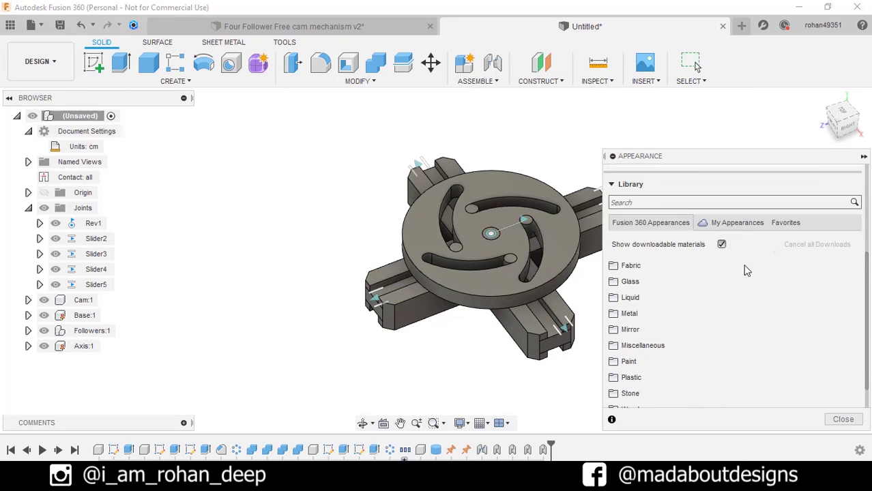
pyautogui.click(682, 330)
pyautogui.click(656, 349)
pyautogui.scroll(-5, 651, 314)
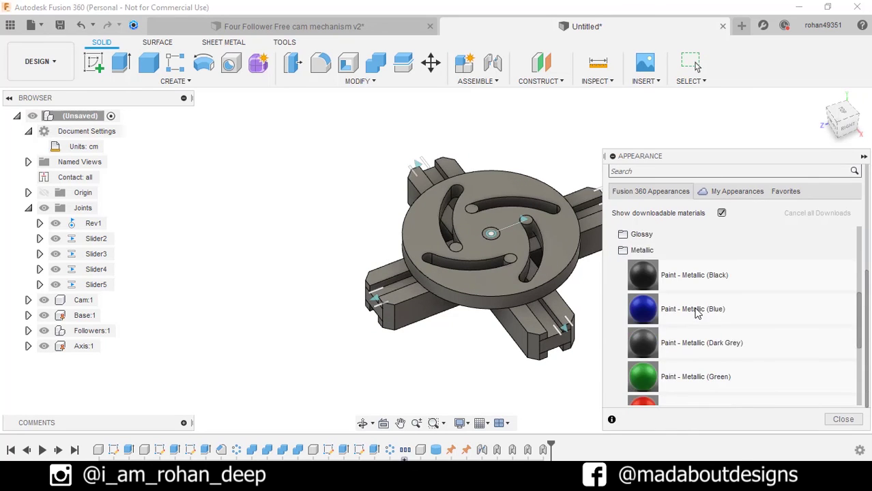
pyautogui.moveTo(642, 378)
pyautogui.mouseDown()
pyautogui.moveTo(614, 320)
pyautogui.moveTo(550, 354)
pyautogui.mouseUp()
# Step: Paint the arm pieces yellow and black metallic, removing existing body appearances, and hide the joint markers
pyautogui.scroll(-3, 634, 341)
pyautogui.moveTo(643, 310); pyautogui.dragTo(474, 300)
pyautogui.scroll(5, 682, 286)
pyautogui.moveTo(643, 274); pyautogui.dragTo(124, 330)
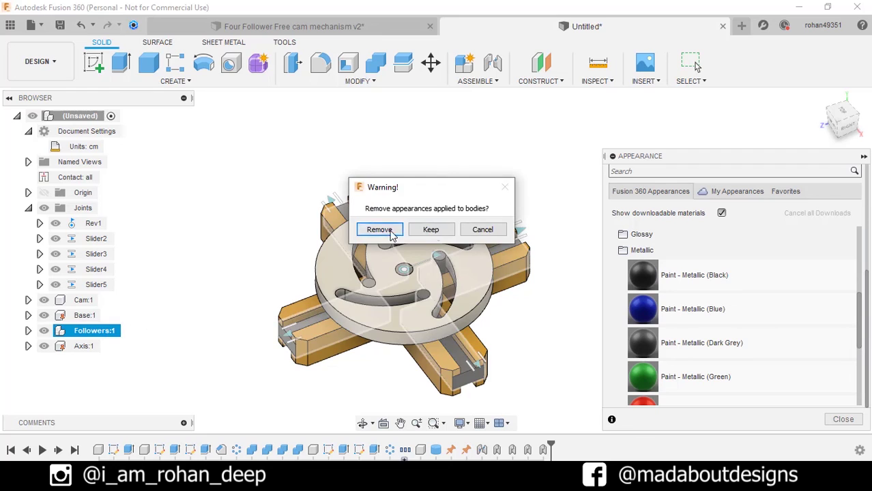
pyautogui.click(382, 227)
pyautogui.moveTo(642, 275); pyautogui.dragTo(514, 271)
pyautogui.press('Escape')
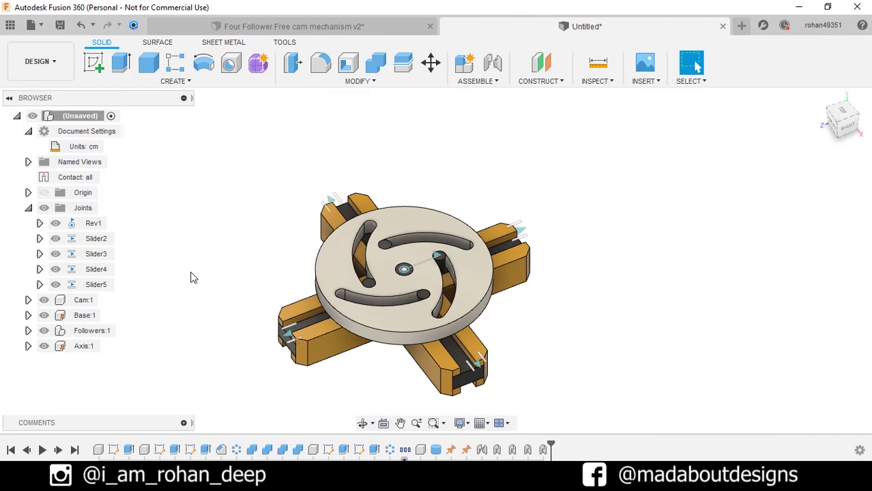
pyautogui.click(44, 208)
pyautogui.rightClick(77, 226)
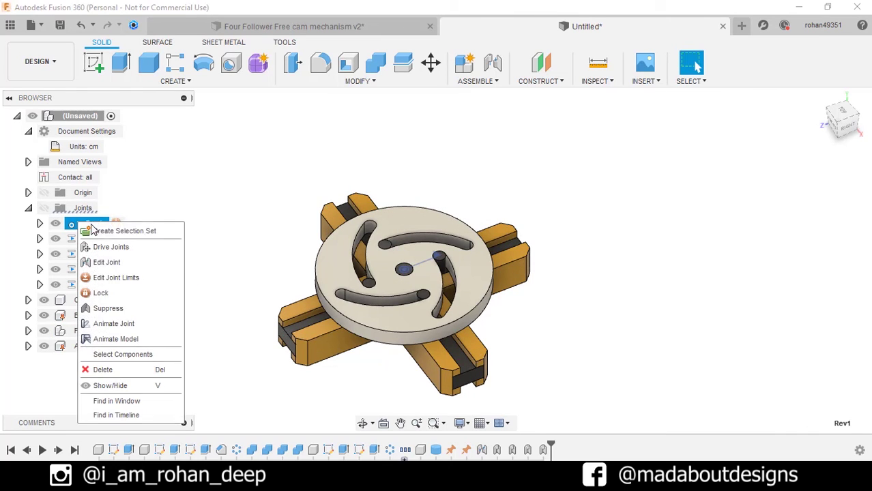
# Step: Animate the painted mechanism via Rev1, viewing it top-down and then from an angled overview
pyautogui.click(130, 337)
pyautogui.scroll(-3, 245, 177)
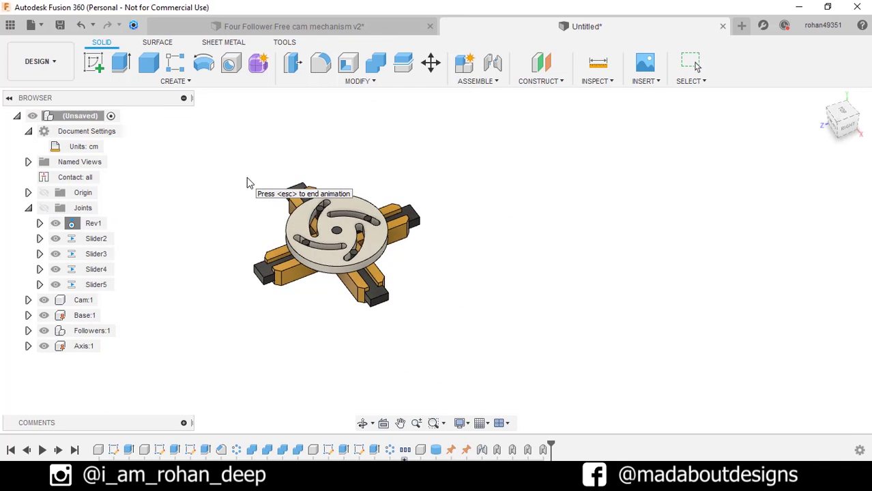
pyautogui.keyDown('shift'); pyautogui.moveTo(247, 177); pyautogui.dragTo(534, 195, button='middle'); pyautogui.keyUp('shift')
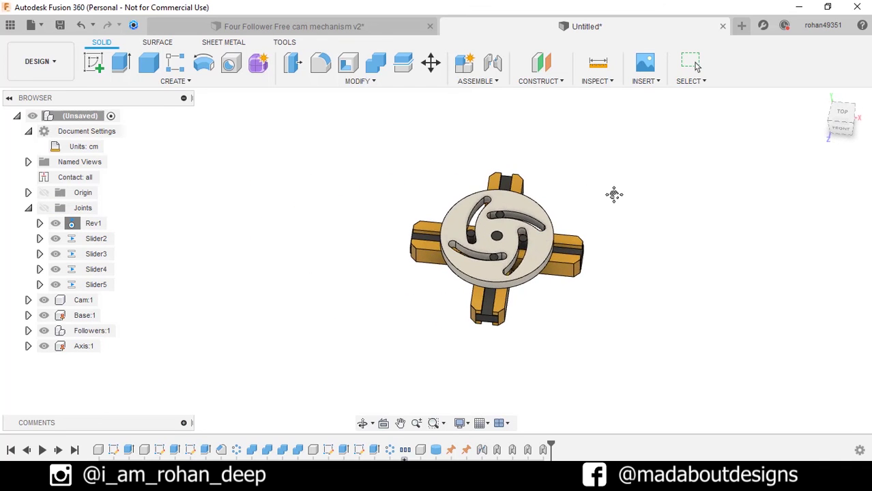
pyautogui.keyDown('shift'); pyautogui.moveTo(588, 192); pyautogui.dragTo(673, 211, button='middle'); pyautogui.keyUp('shift')
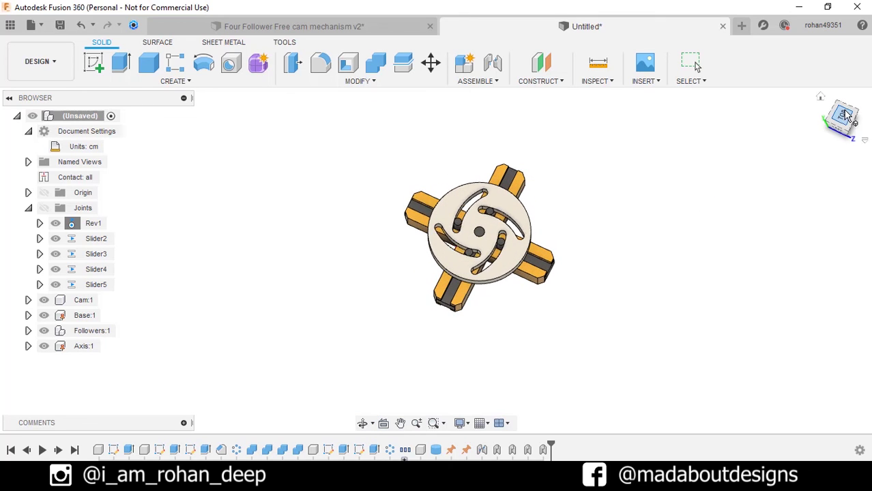